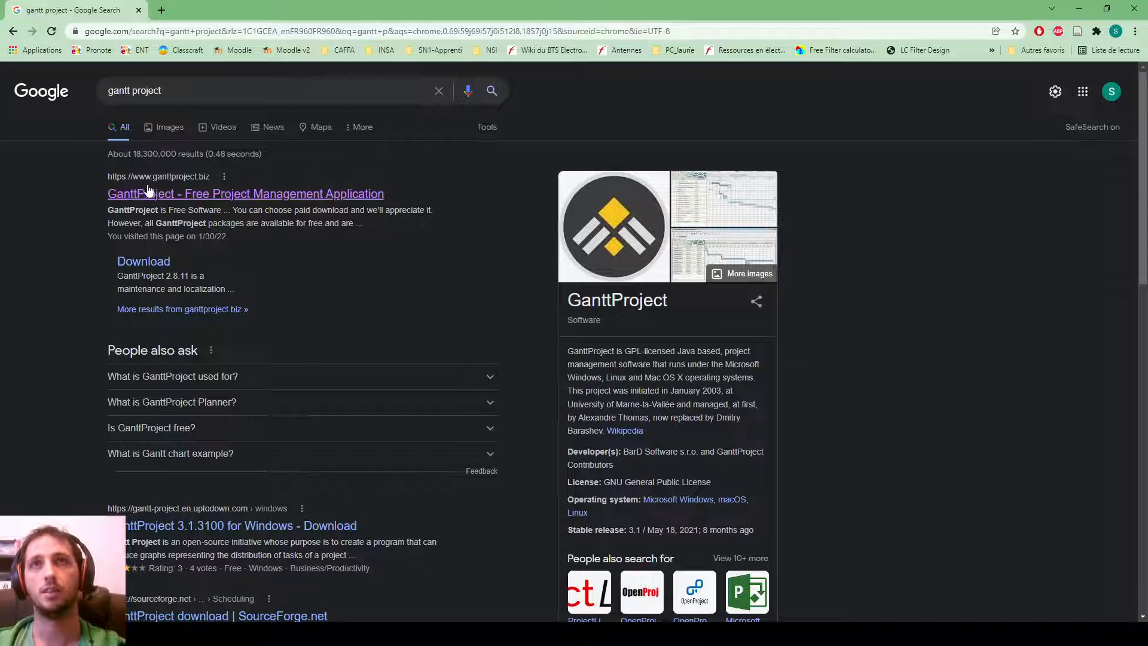
# - Open the GanttProject website and go to the free download page for GanttProject 3.1
pyautogui.click(211, 196)
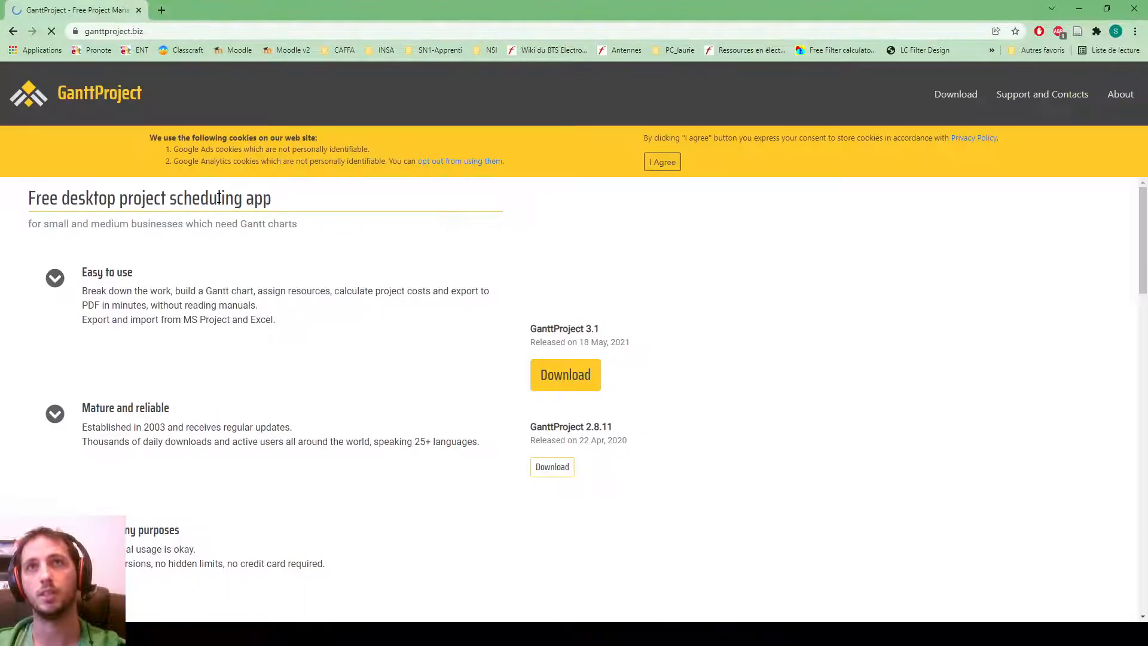
pyautogui.click(567, 375)
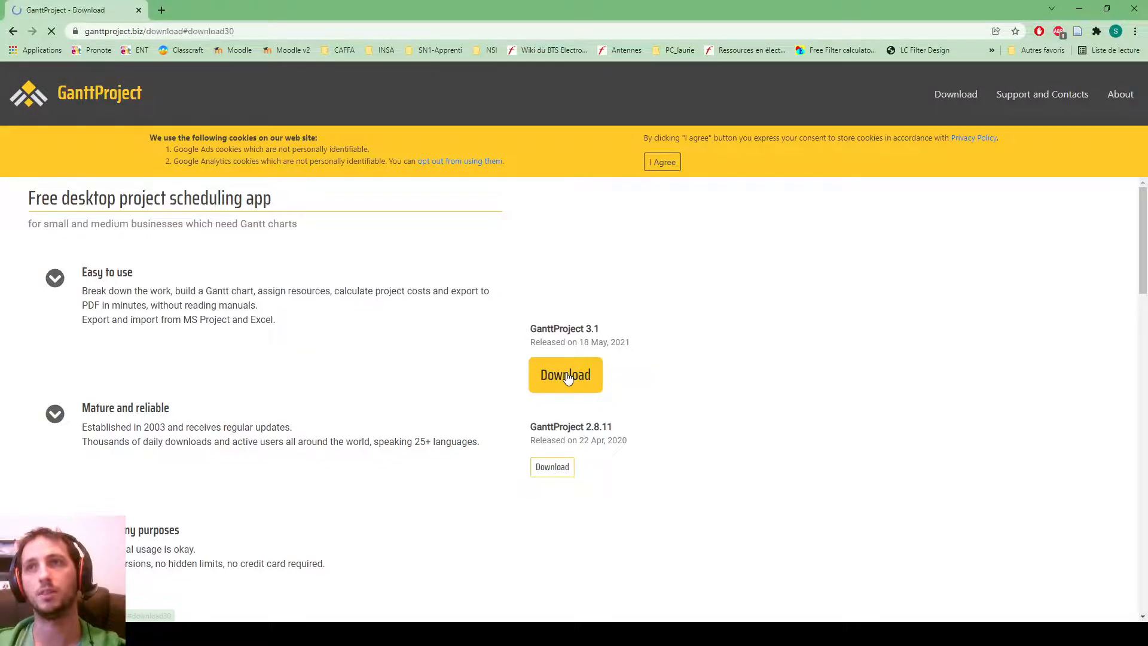
pyautogui.moveTo(176, 345); pyautogui.dragTo(793, 439)
pyautogui.click(806, 434)
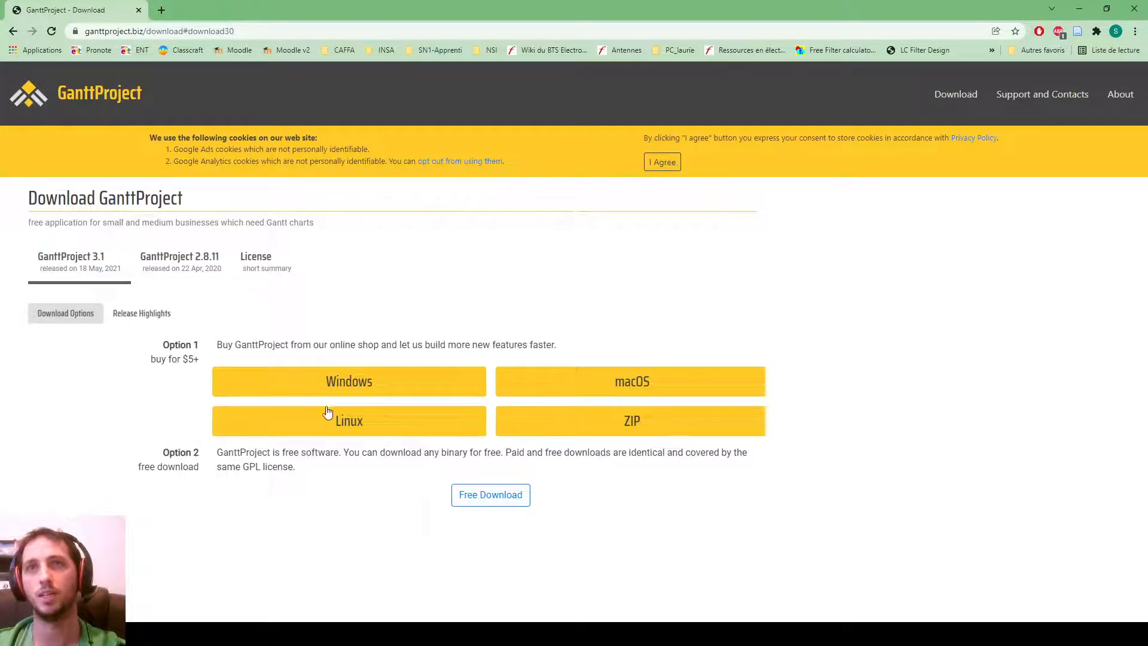
pyautogui.click(495, 496)
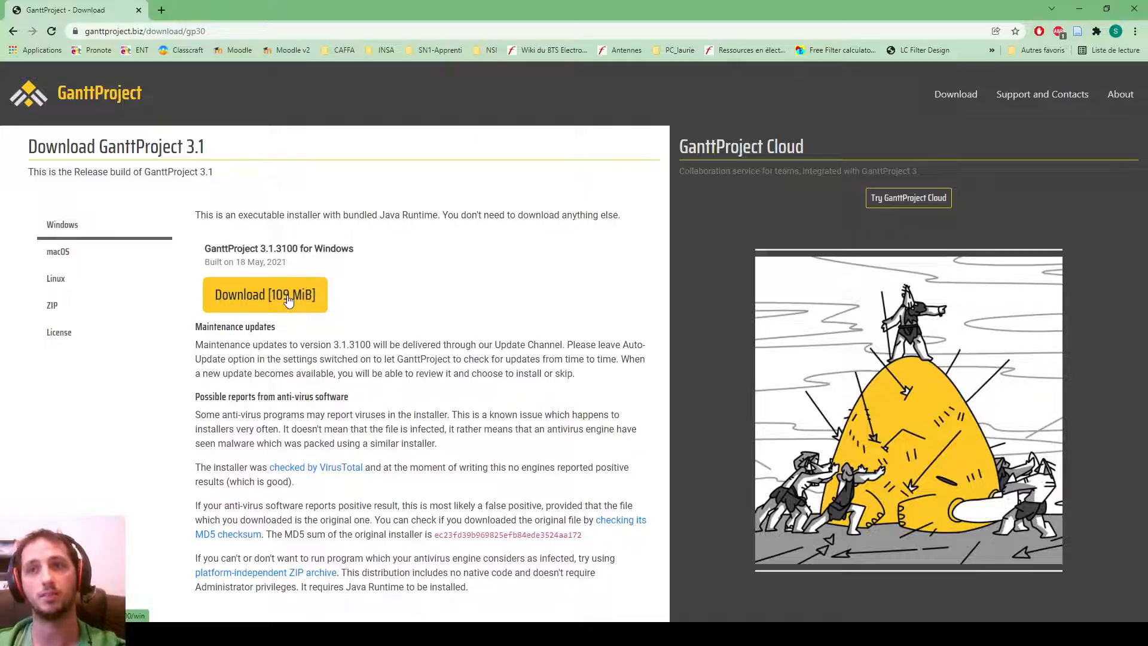
# - Launch the installed GanttProject application and widen the task table slightly beside the Gantt chart
pyautogui.press('super')
pyautogui.write('gan')
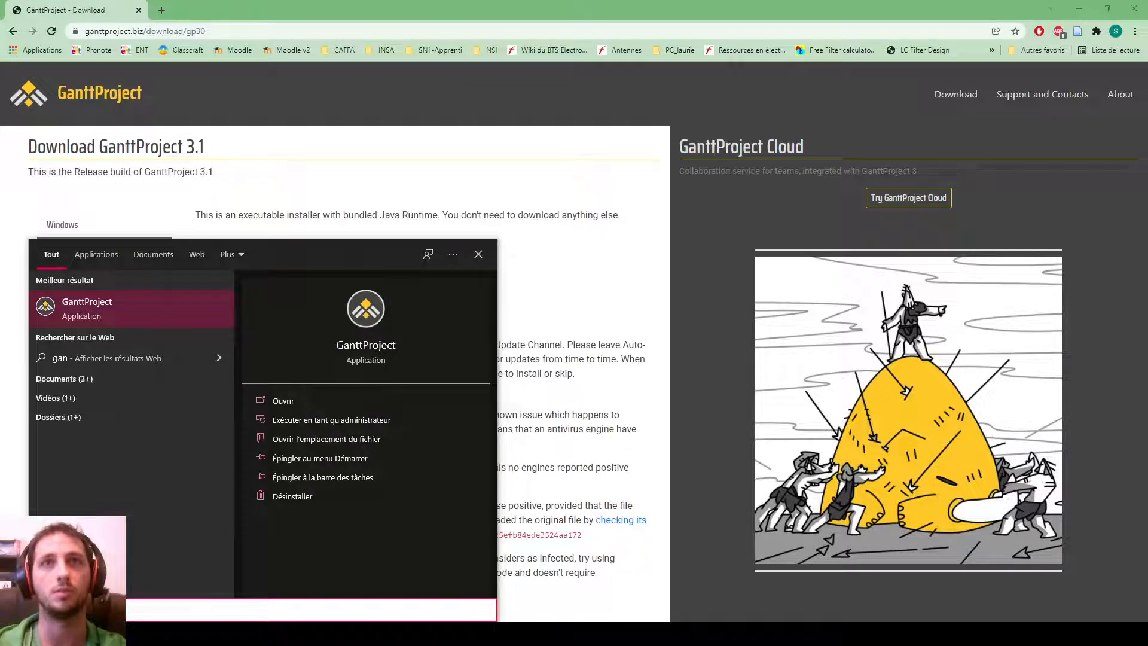
pyautogui.press('Return')
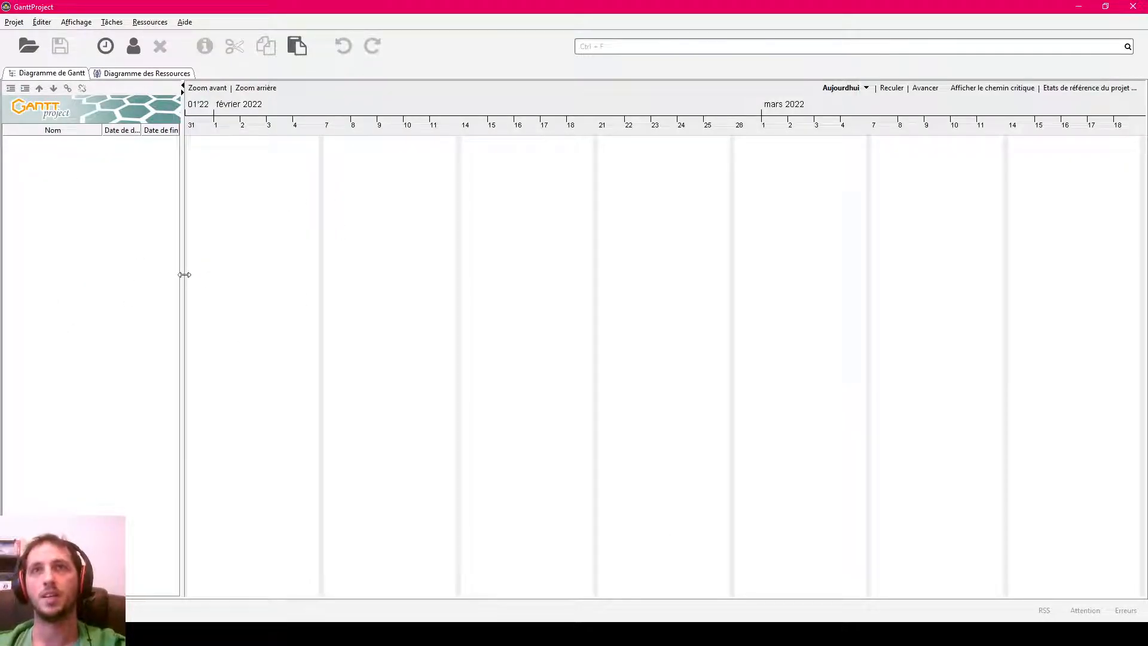
pyautogui.moveTo(183, 273); pyautogui.dragTo(216, 278)
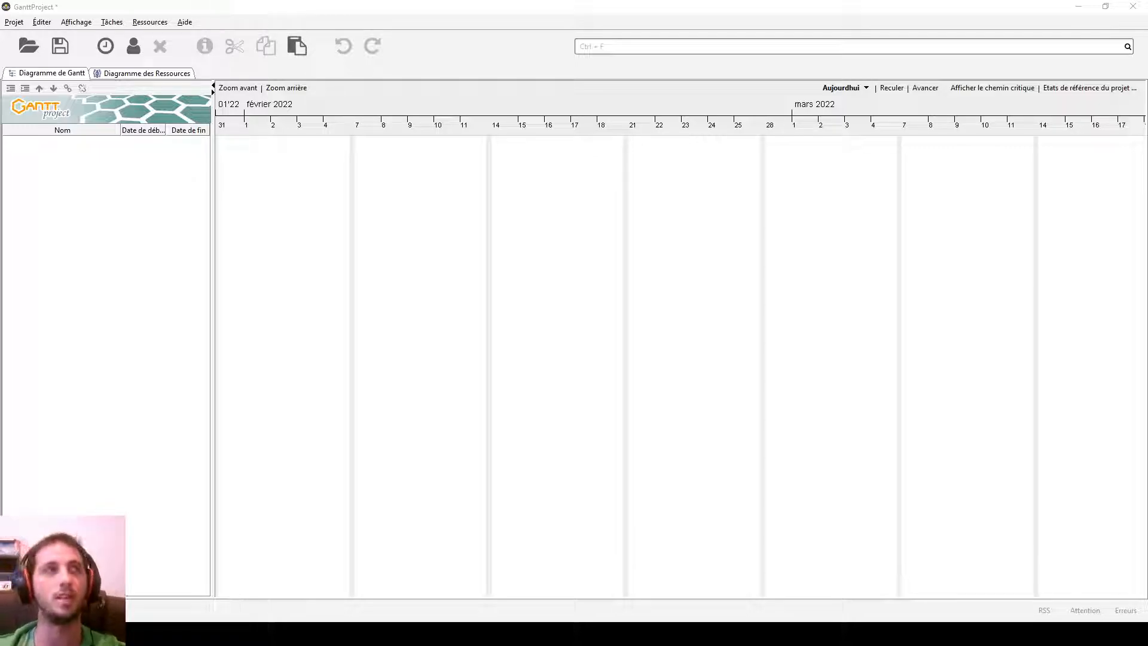
pyautogui.rightClick(132, 215)
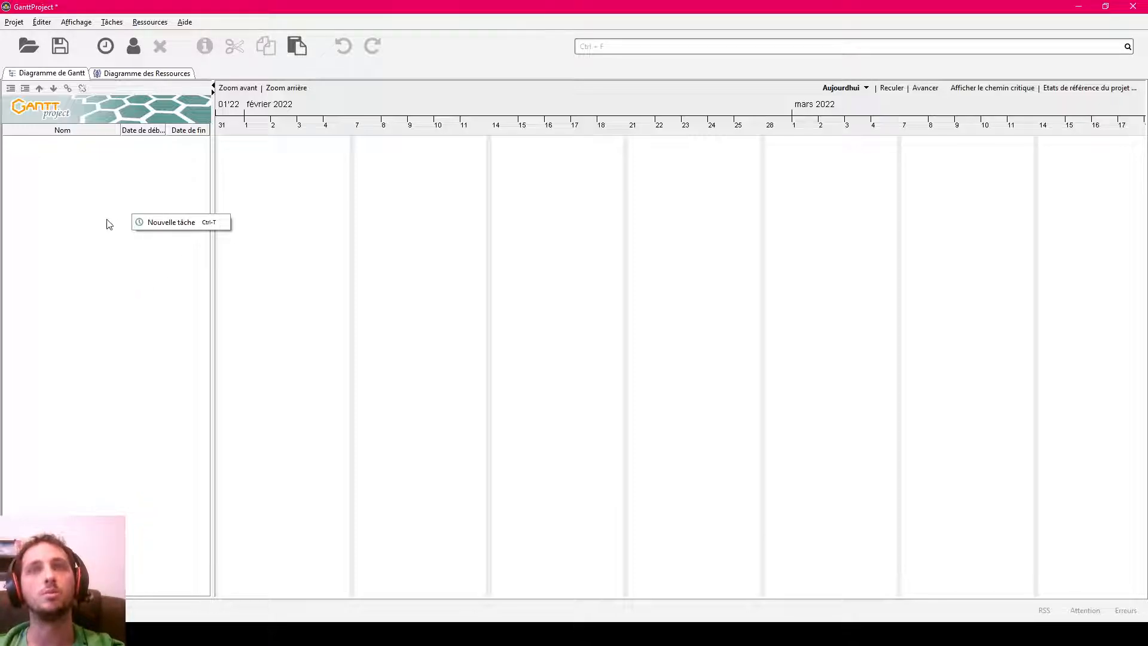
pyautogui.click(143, 261)
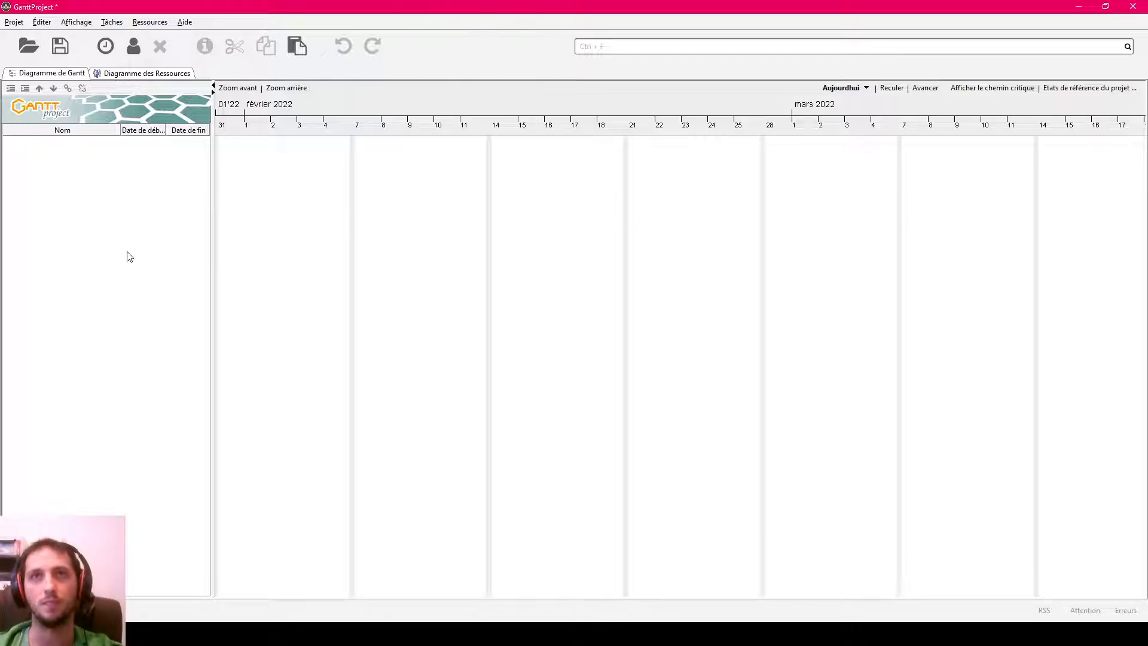
pyautogui.rightClick(93, 206)
pyautogui.click(105, 174)
pyautogui.click(142, 74)
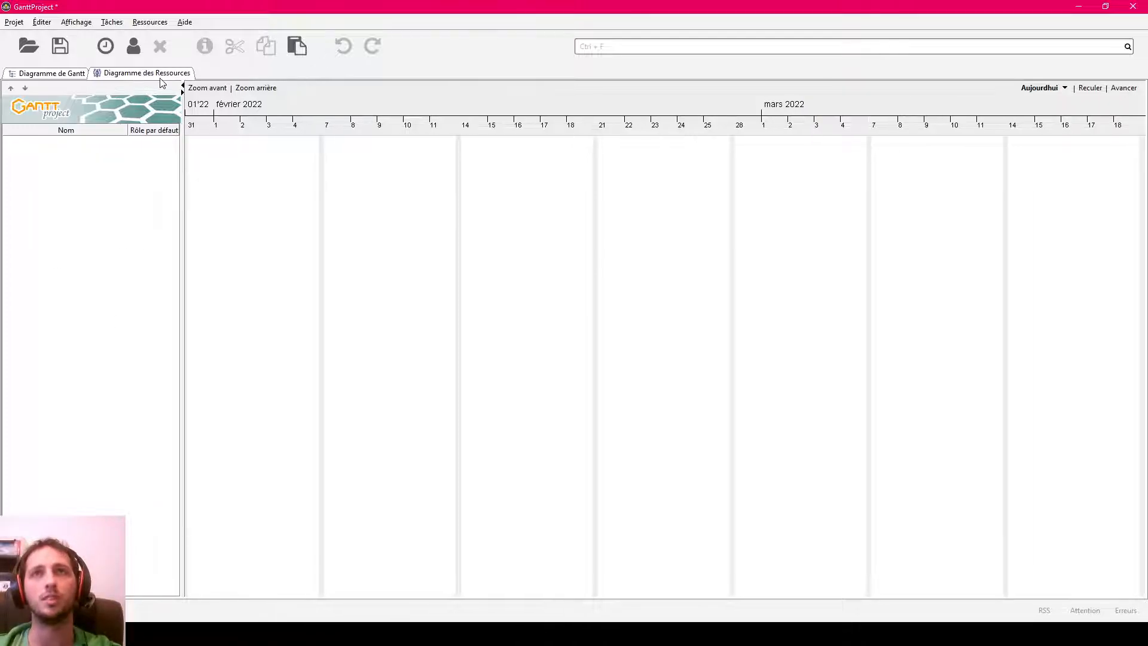
pyautogui.click(55, 73)
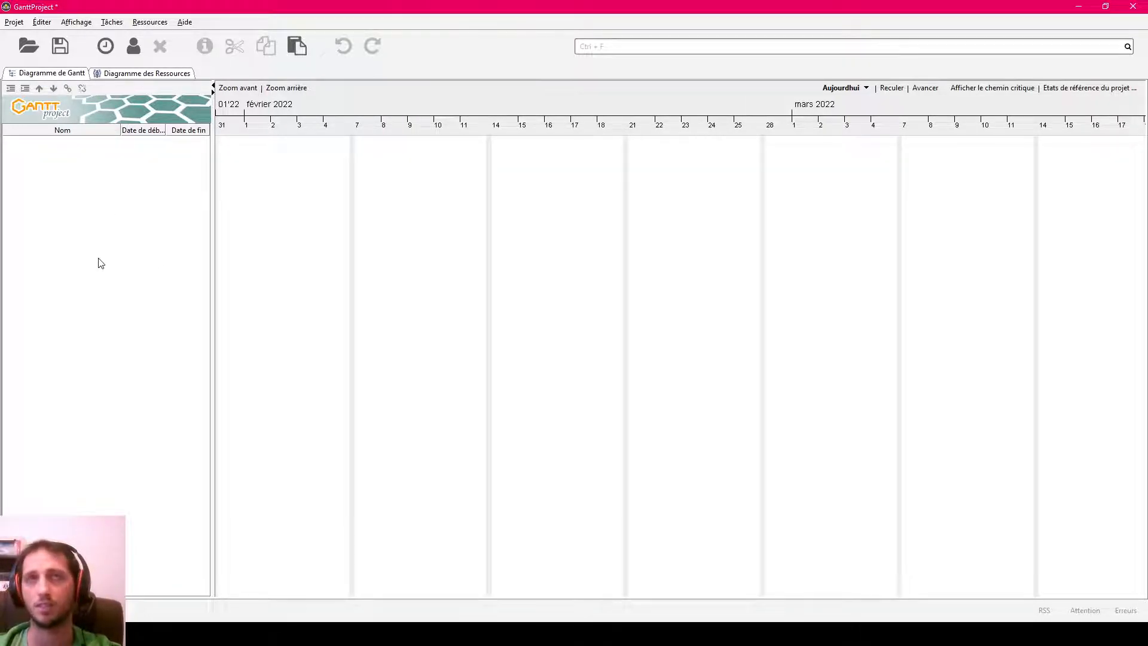
# - Create the first task in the Gantt task list and name it APPROPRIER
pyautogui.rightClick(99, 260)
pyautogui.click(146, 265)
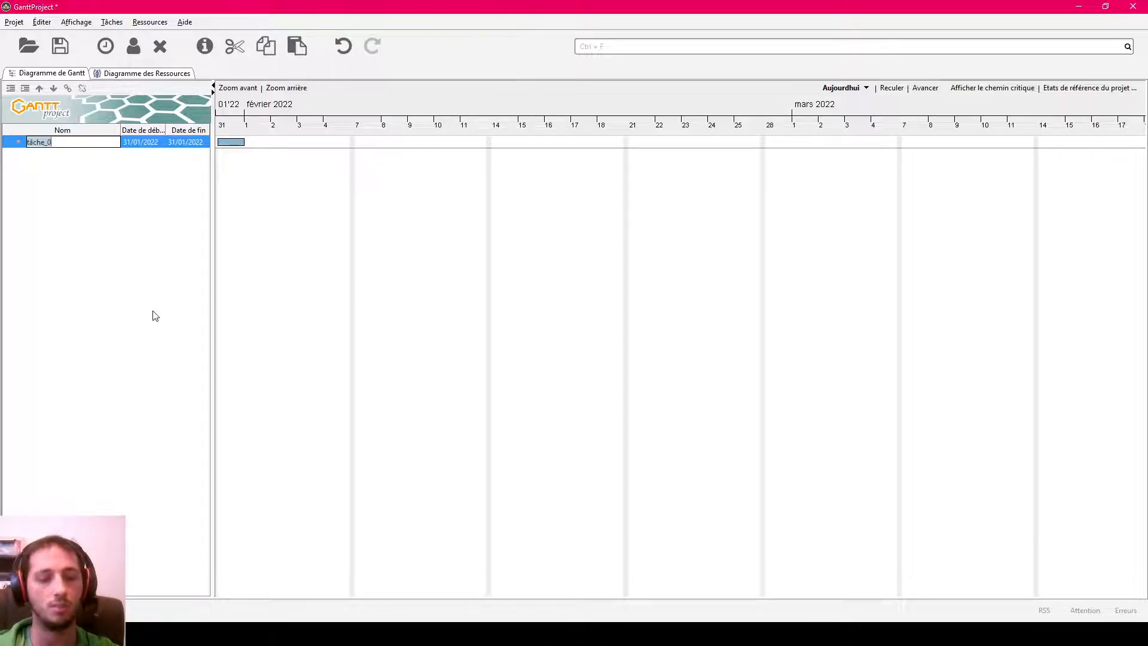
pyautogui.write('APPROPRIER')
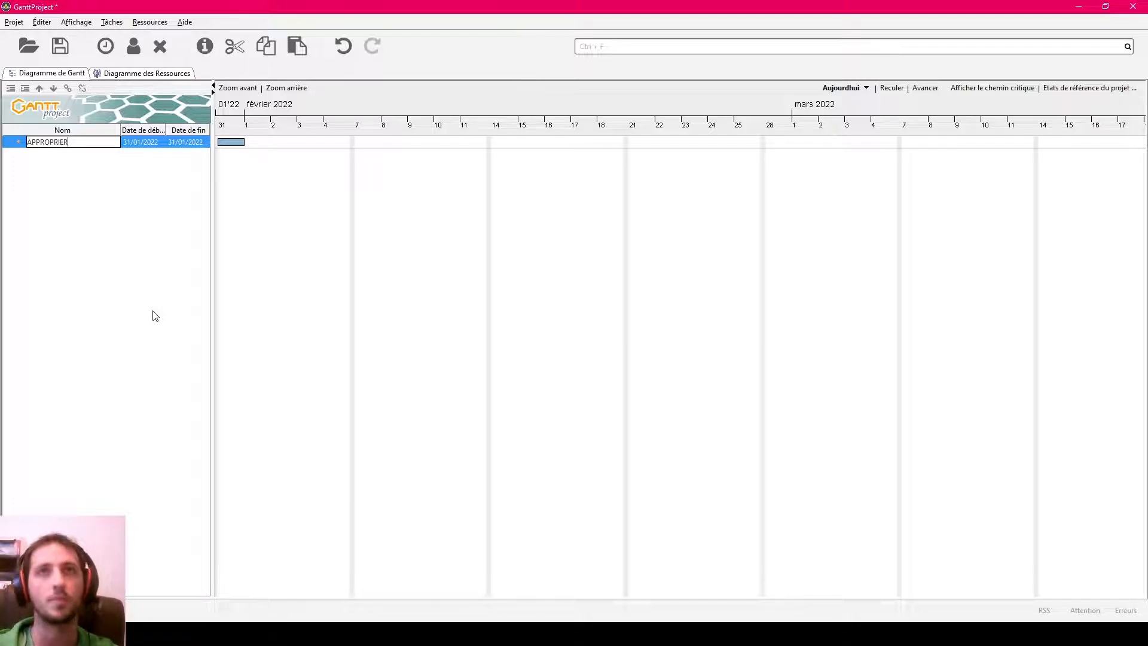
pyautogui.press('Return')
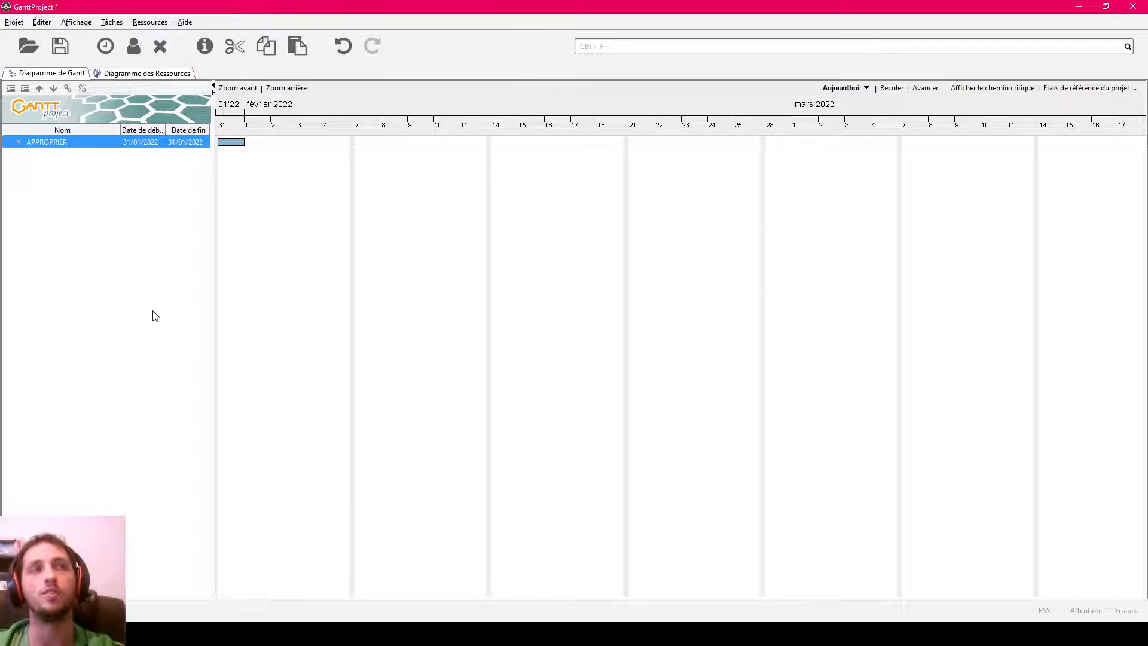
# - Add a second task named ANALYSER / RAISONNER below APPROPRIER
pyautogui.rightClick(58, 263)
pyautogui.click(142, 272)
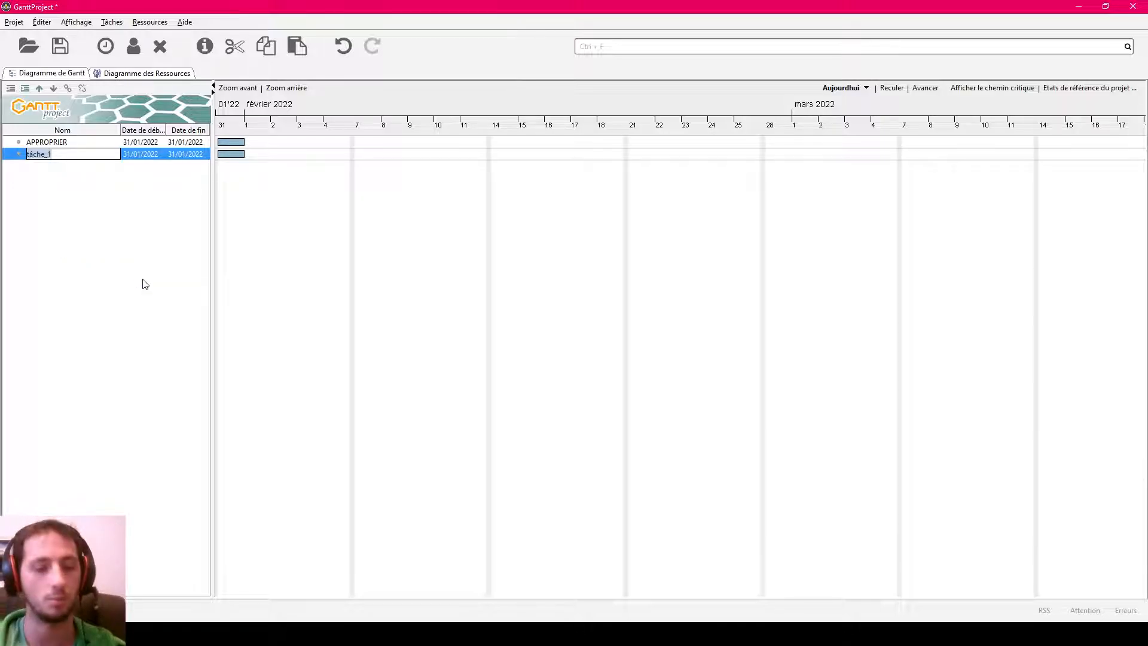
pyautogui.write('ANALYSER')
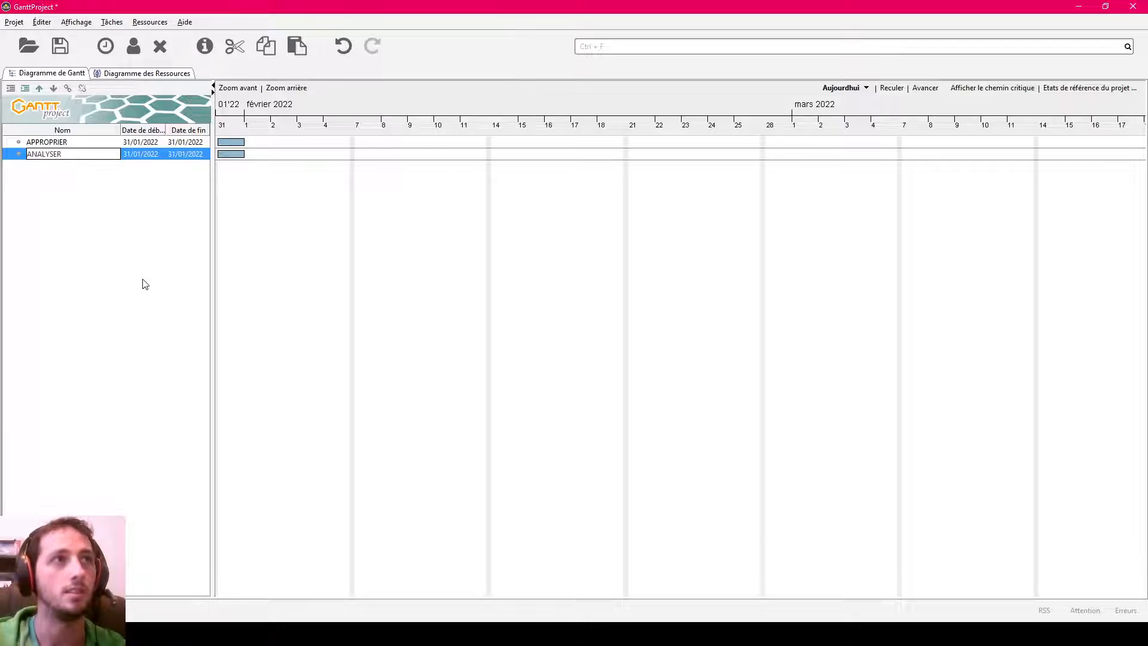
pyautogui.write('/ RAISONN')
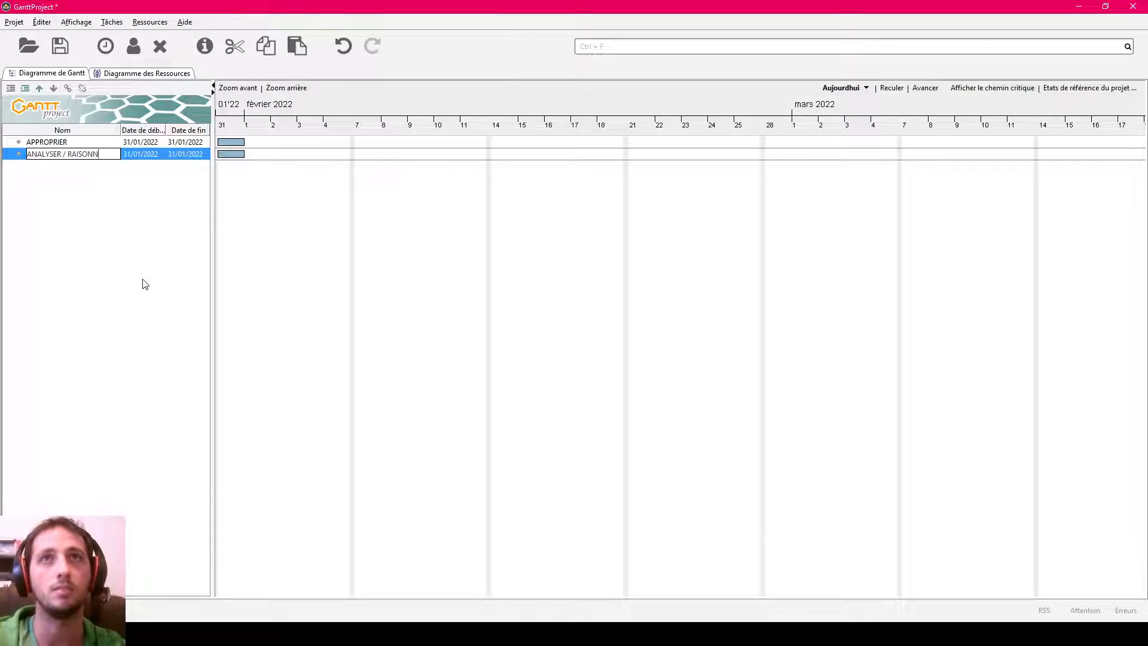
pyautogui.write('ER')
pyautogui.press('Return')
# - Add two more tasks below ANALYSER / RAISONNER, named REALISER and VALIDER
pyautogui.rightClick(144, 283)
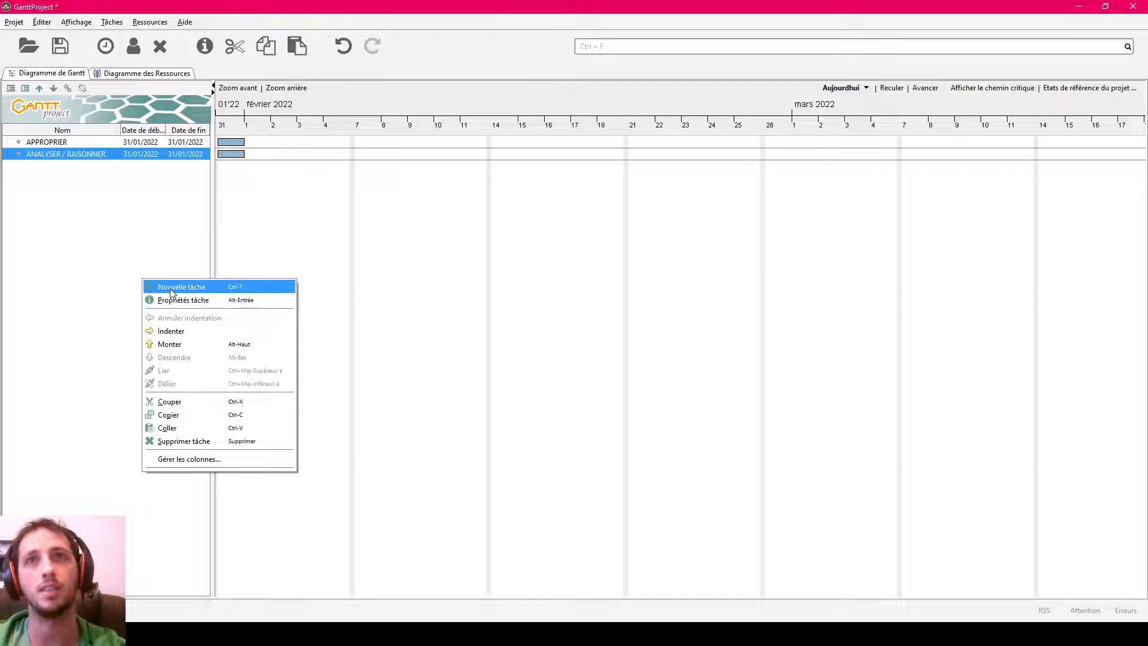
pyautogui.click(149, 287)
pyautogui.write('REALISER')
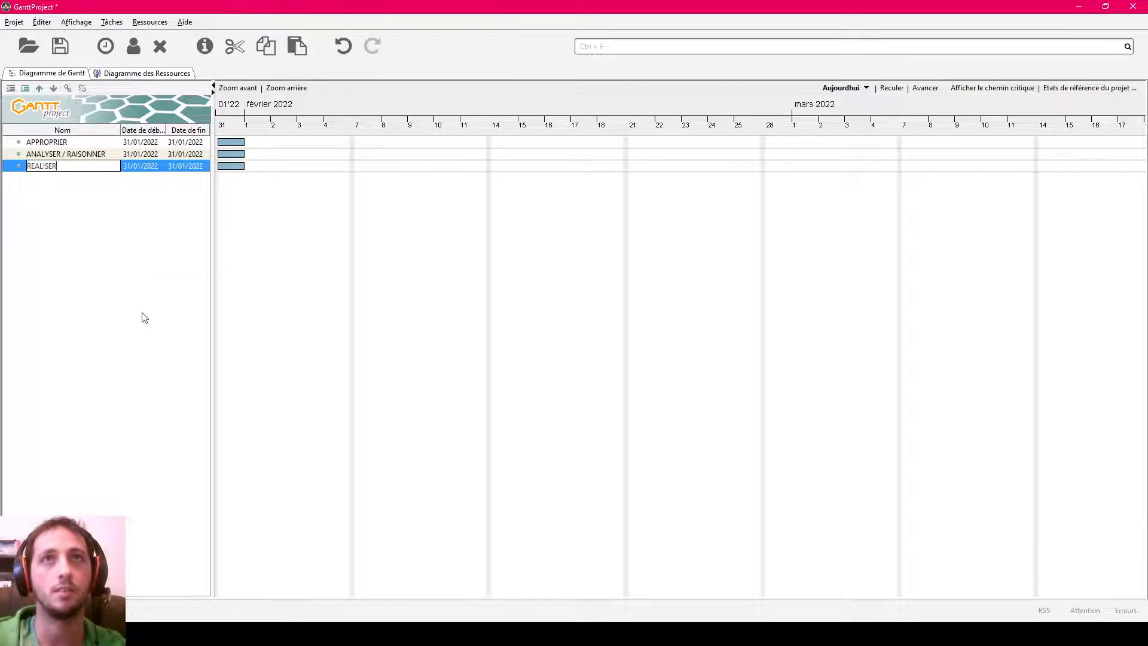
pyautogui.rightClick(137, 310)
pyautogui.click(141, 313)
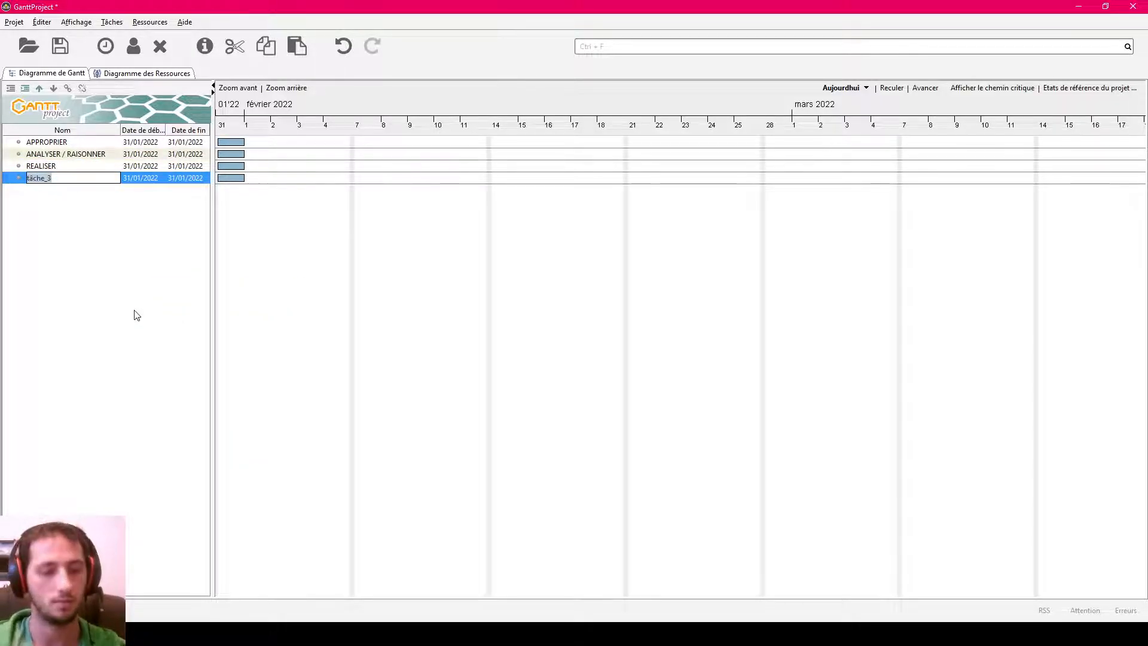
pyautogui.write('VALIDER')
pyautogui.press('Return')
# - Add a fifth task named COMMUNIQUER and widen the task table so the date columns have more room
pyautogui.rightClick(104, 231)
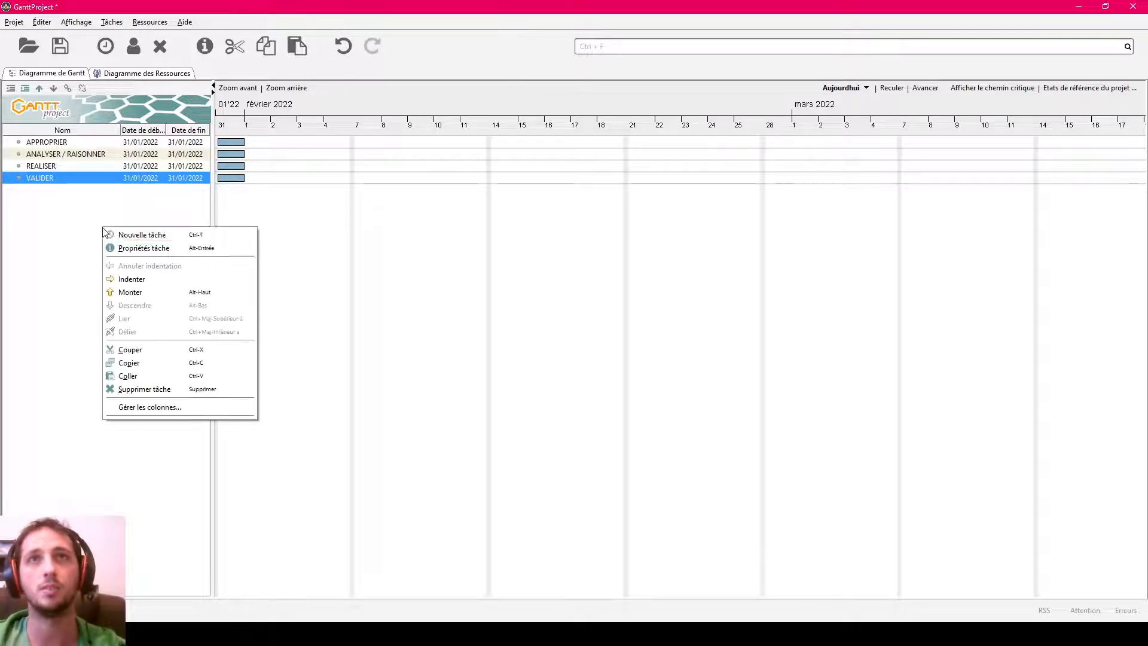
pyautogui.click(110, 235)
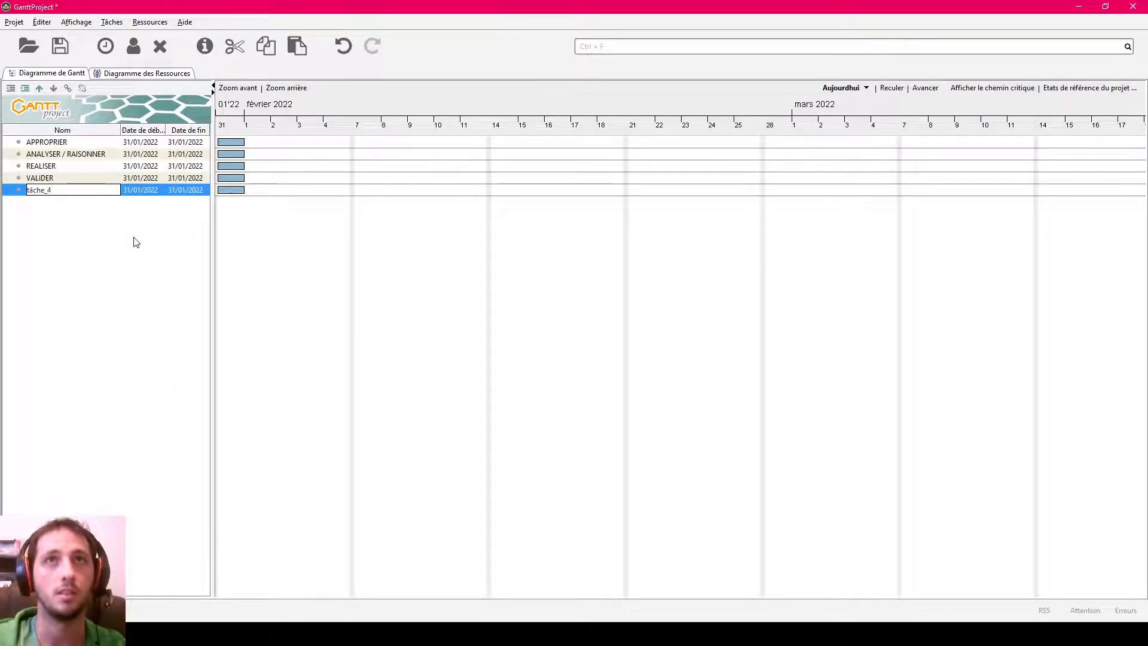
pyautogui.hotkey('ctrl', 'a')
pyautogui.write('COMMU')
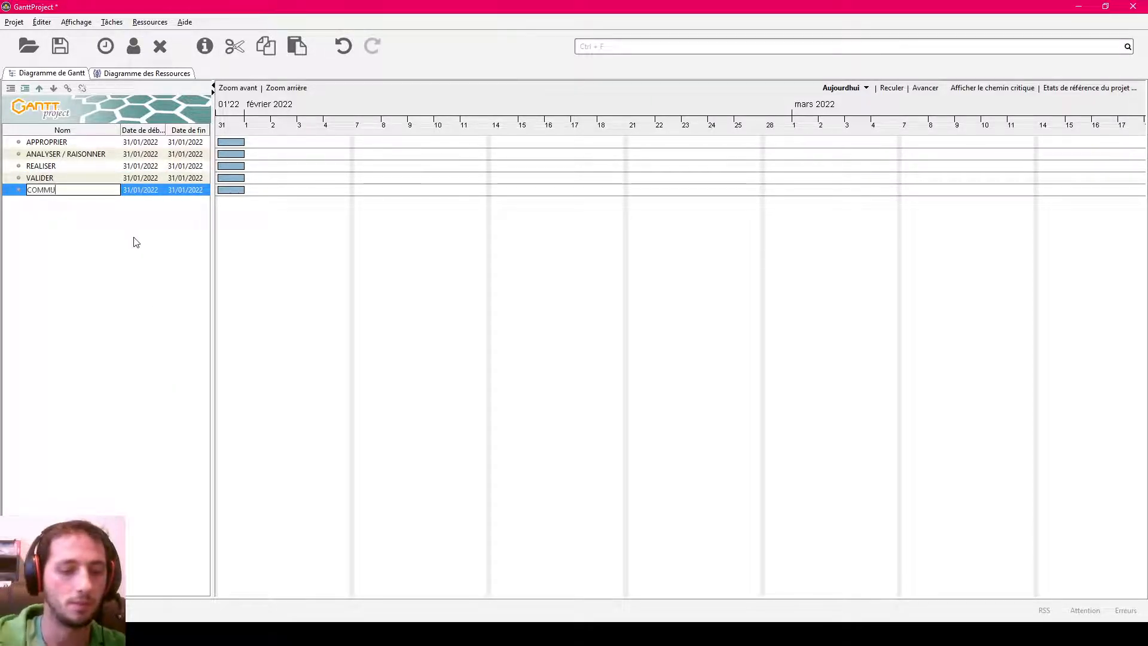
pyautogui.write('NIQUER')
pyautogui.press('Return')
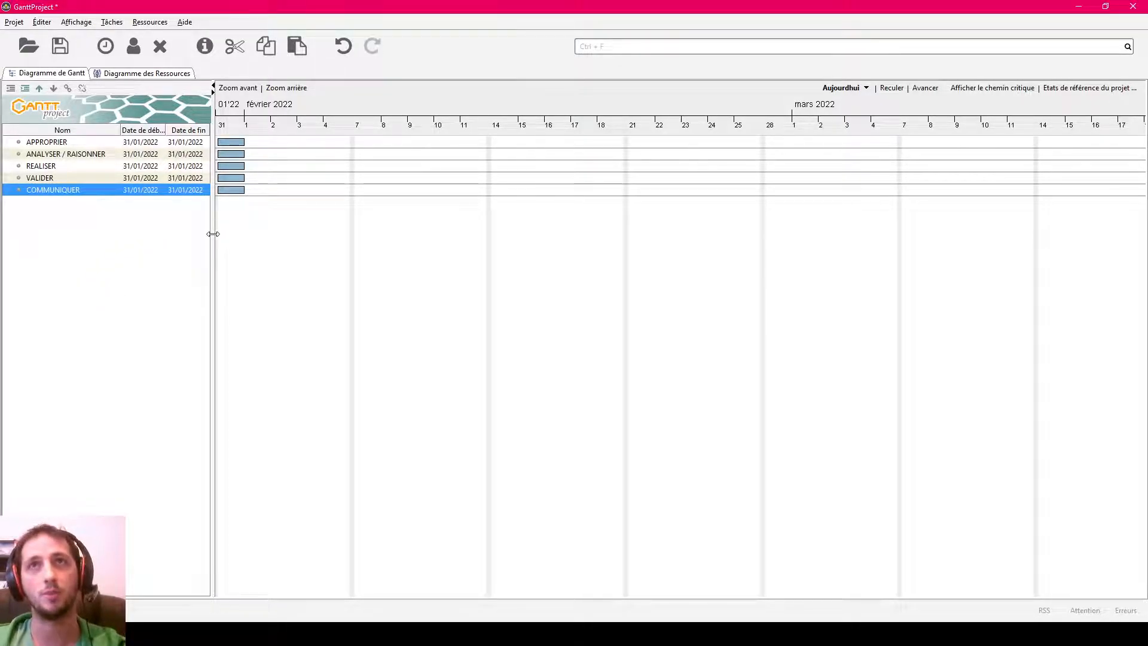
pyautogui.moveTo(213, 235); pyautogui.dragTo(228, 236)
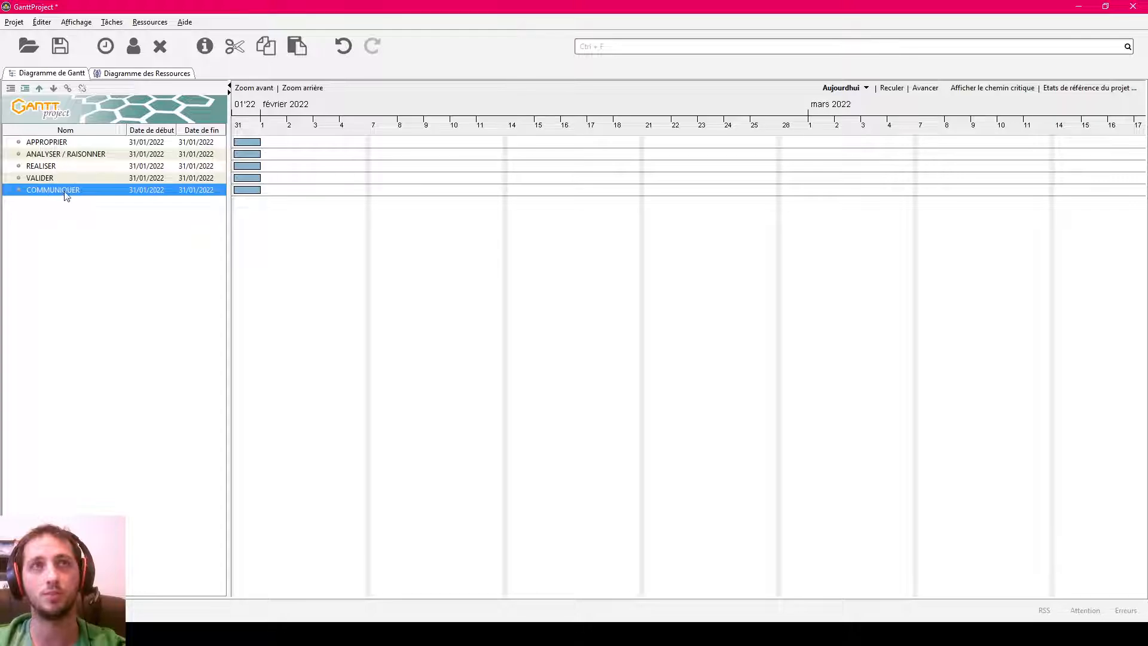
# - Add a task named "lire des documents", nest it under APPROPRIER and expand that parent task
pyautogui.rightClick(90, 269)
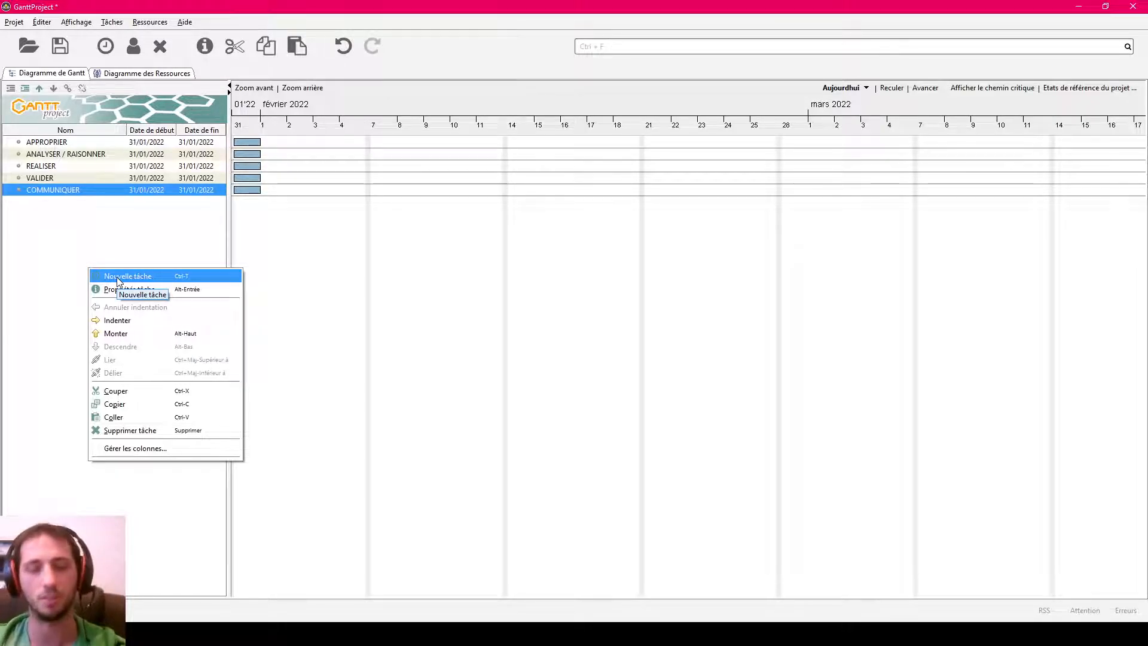
pyautogui.click(117, 277)
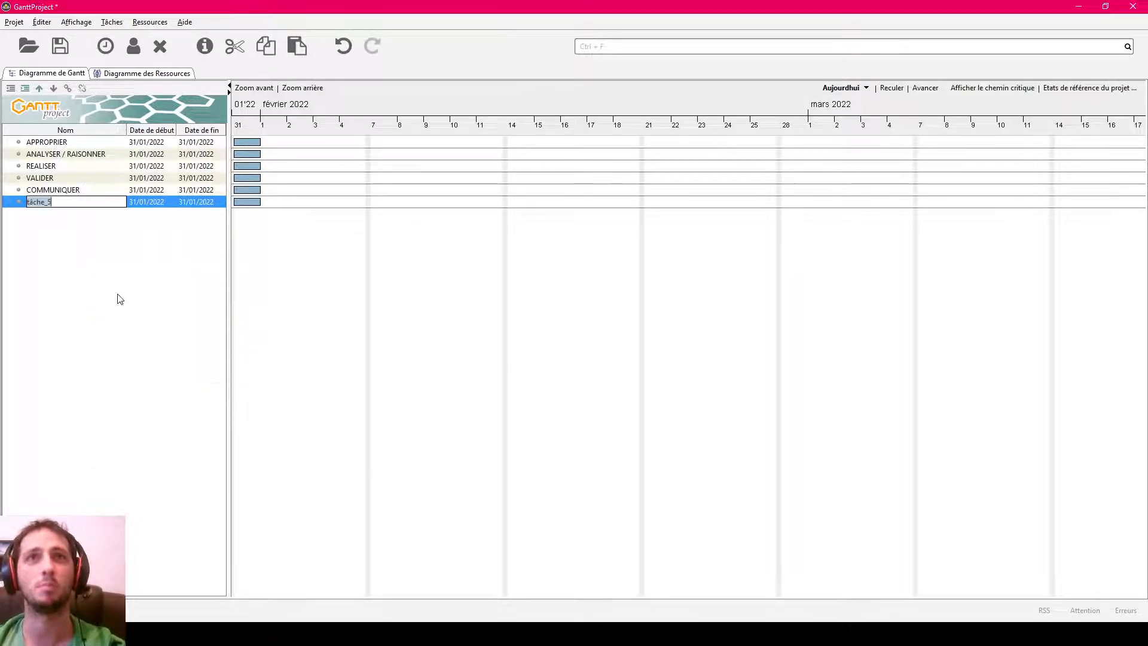
pyautogui.write('lire des d')
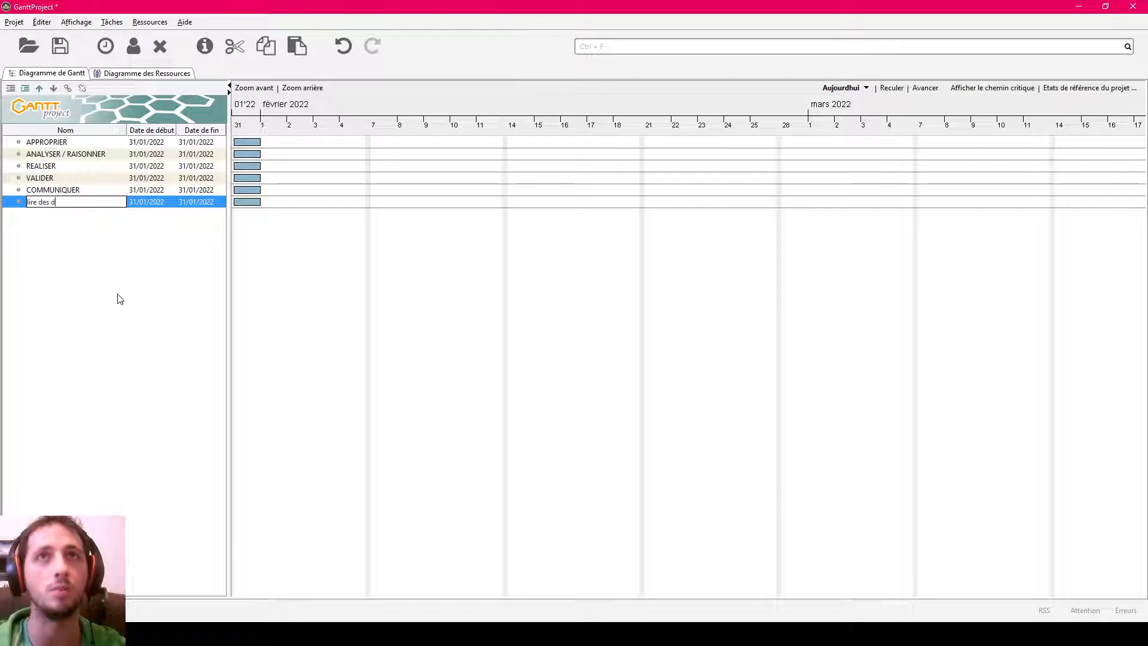
pyautogui.write('ocuments')
pyautogui.press('Return')
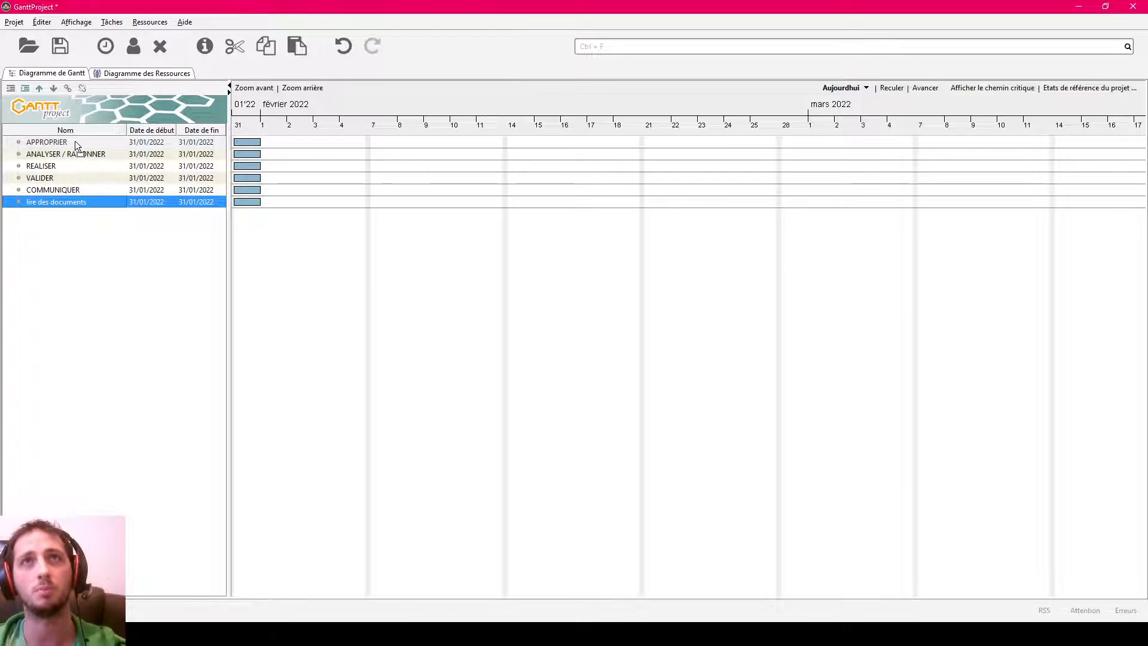
pyautogui.moveTo(74, 141); pyautogui.dragTo(74, 141)
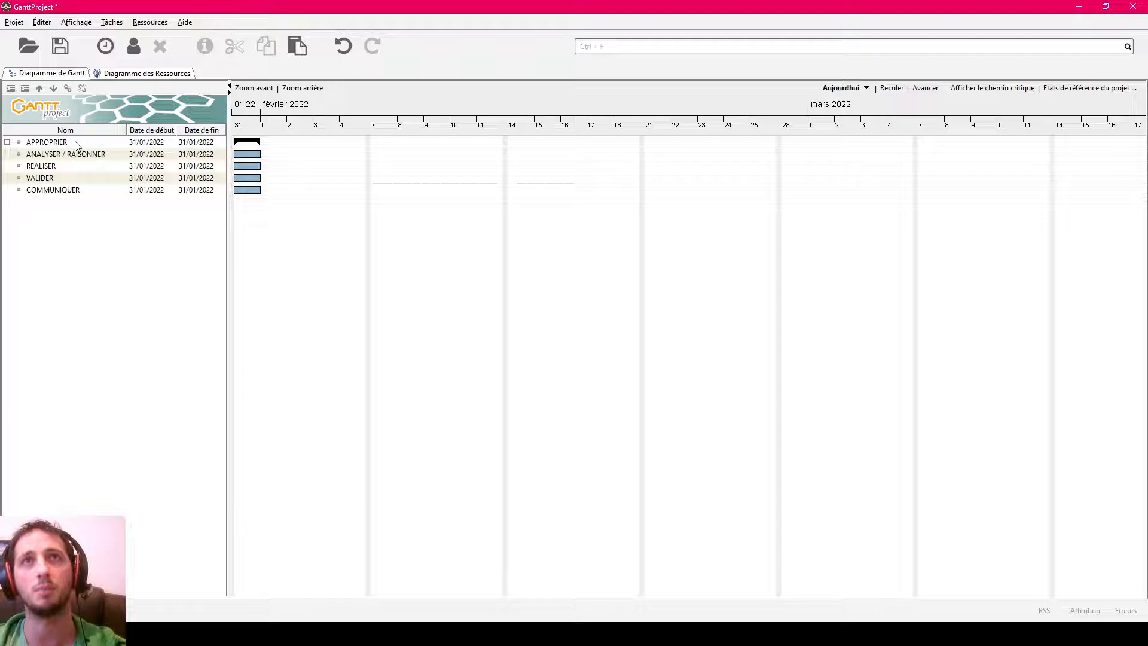
pyautogui.click(8, 142)
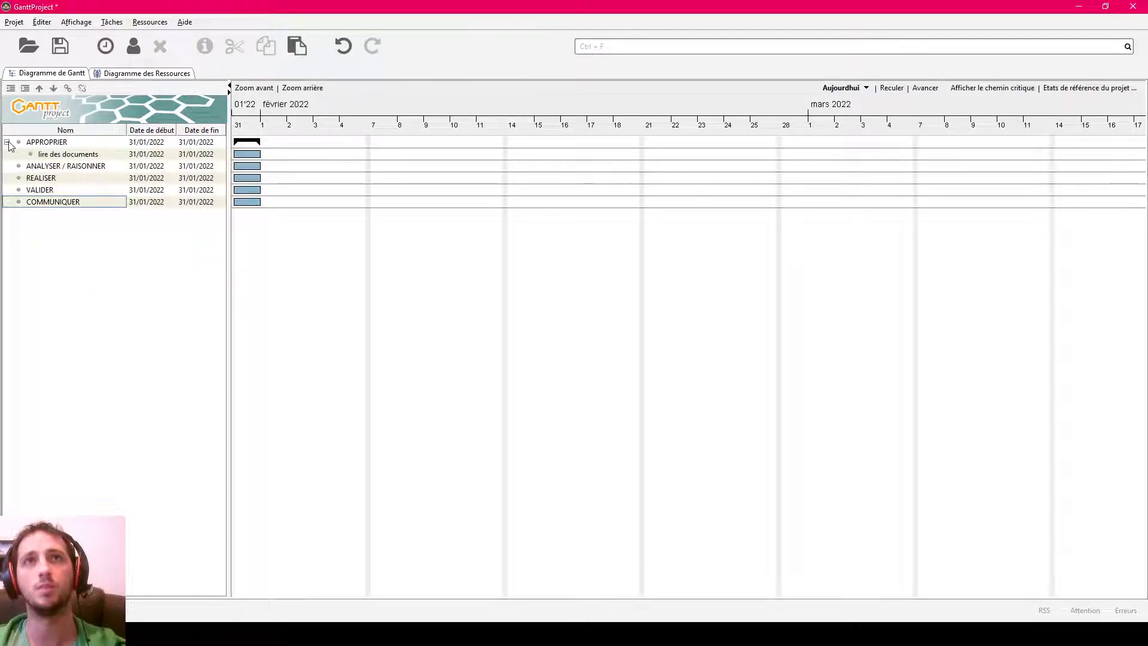
# - Set the duration of the "lire des documents" subtask to 3 in its task properties
pyautogui.doubleClick(68, 154)
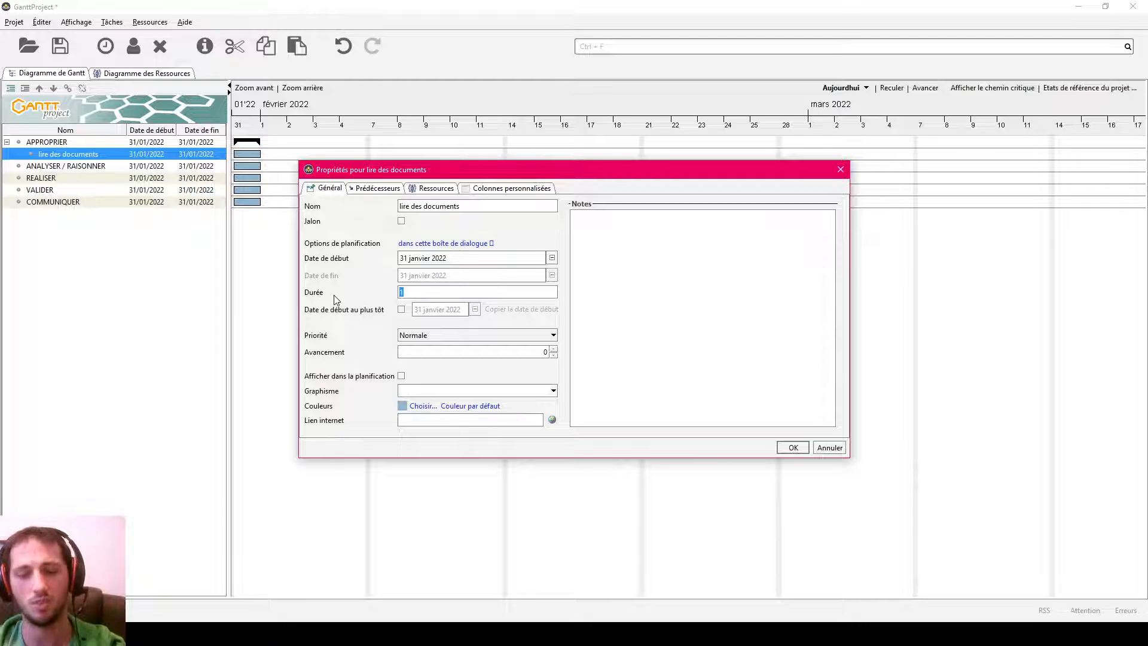
pyautogui.write('3')
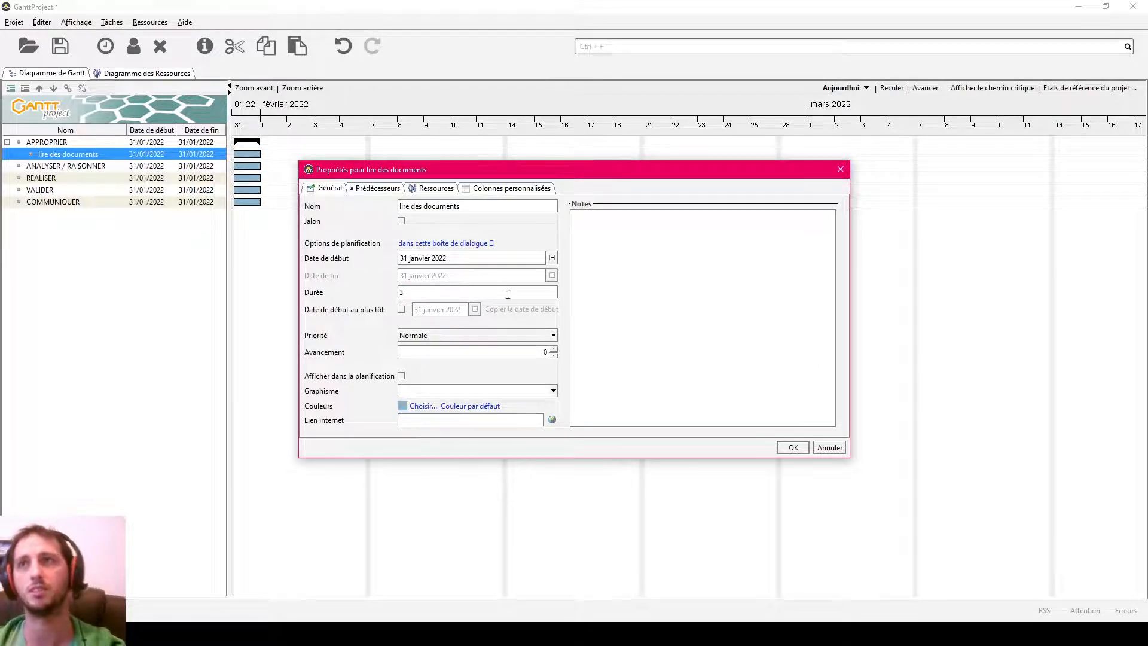
pyautogui.click(793, 447)
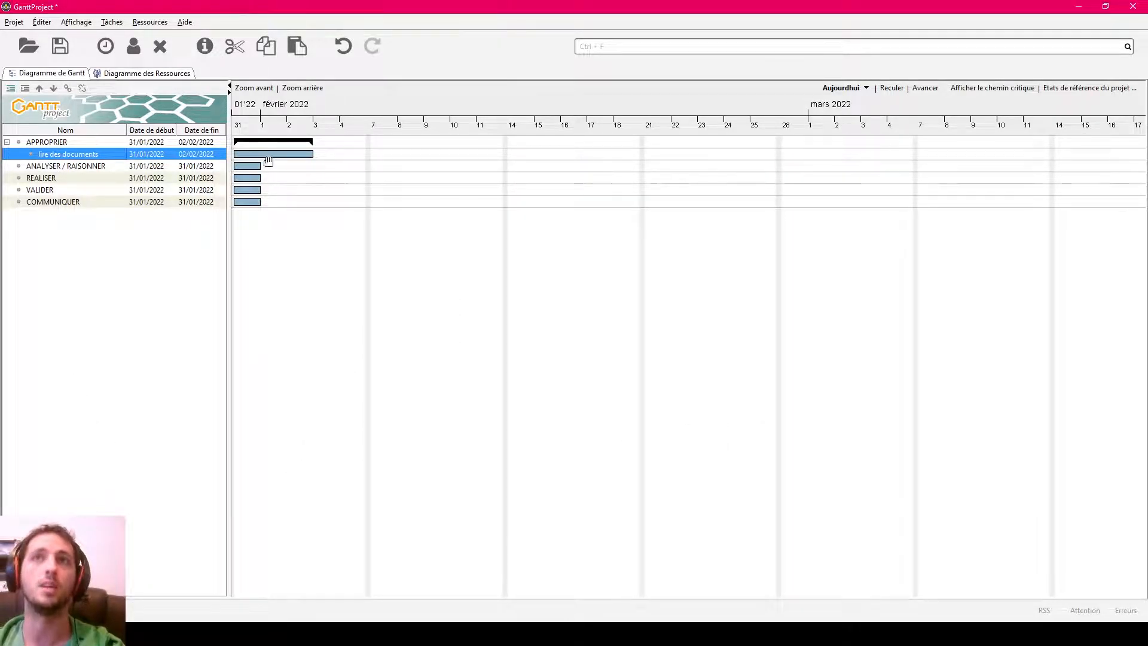
# - Add a subtask named "regarder des vidéos" below "lire des documents" within APPROPRIER
pyautogui.rightClick(77, 259)
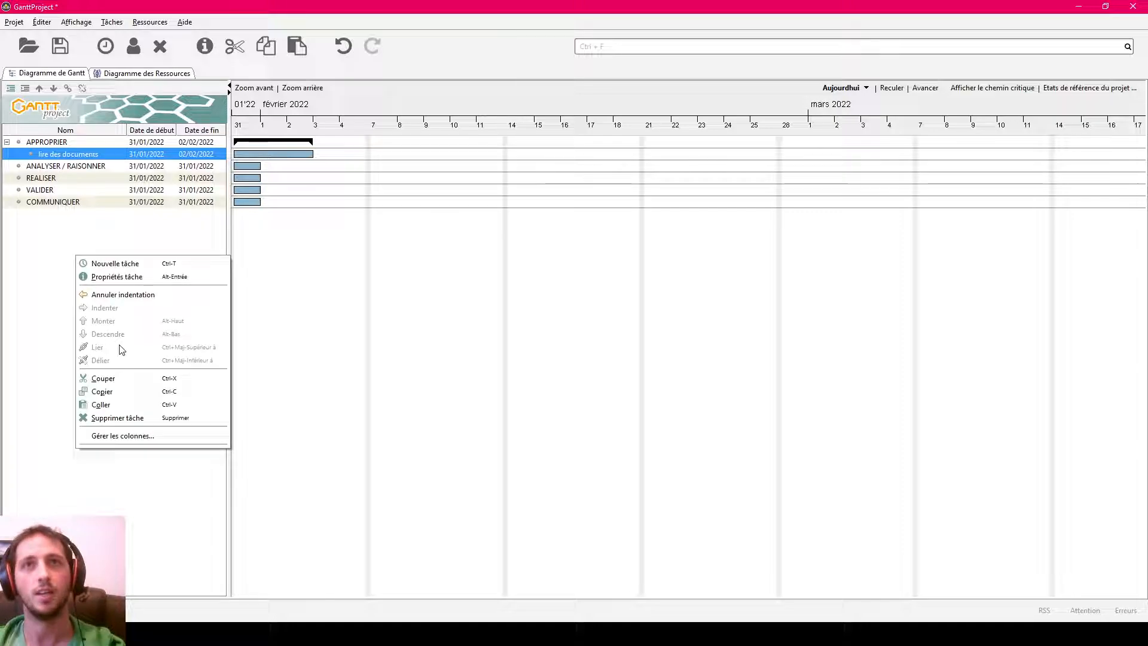
pyautogui.click(150, 264)
pyautogui.write('regar')
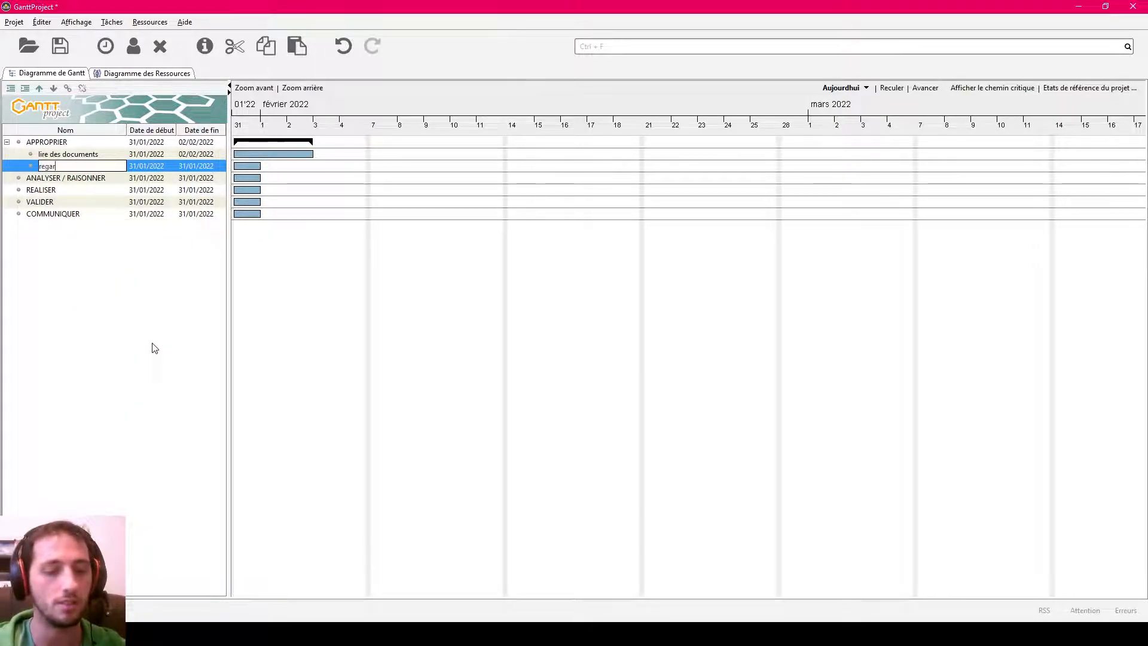
pyautogui.write('der des vidéos')
pyautogui.press('Return')
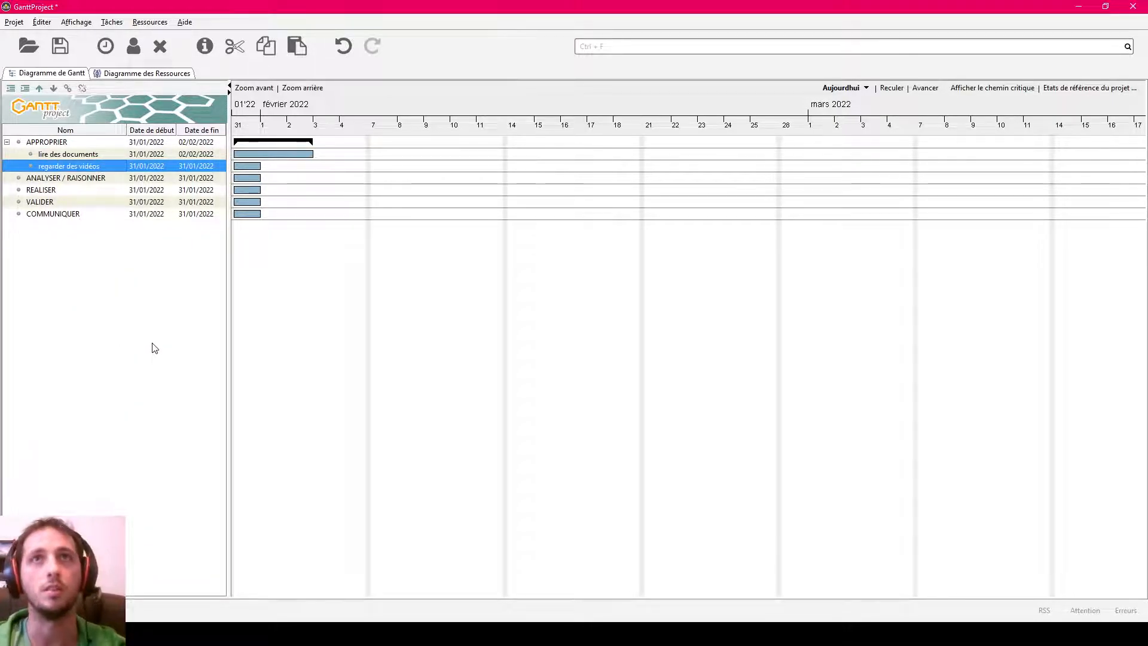
# - Set the duration of "regarder des vidéos" to 2 and link "lire des documents" to it as its predecessor
pyautogui.doubleClick(67, 169)
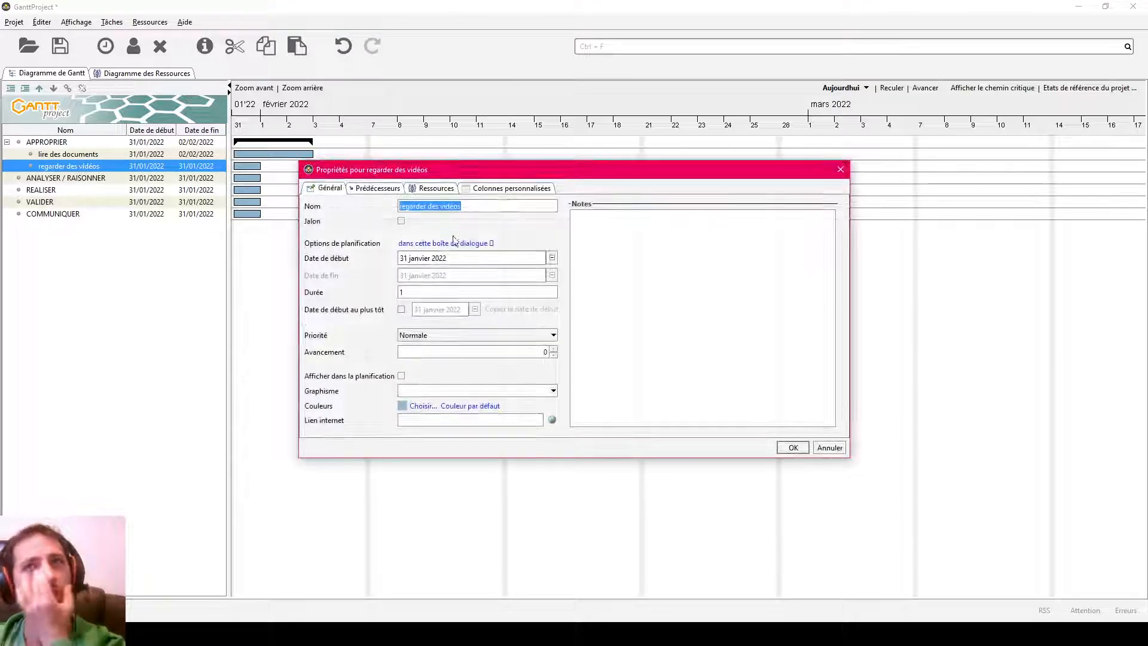
pyautogui.moveTo(413, 293); pyautogui.dragTo(348, 300)
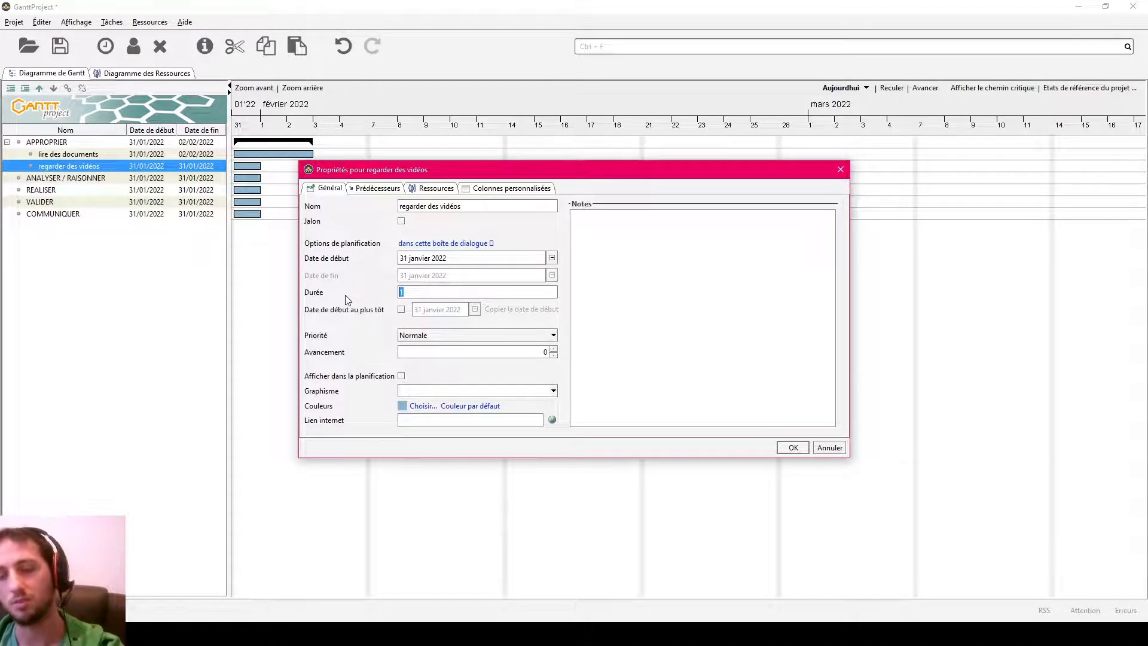
pyautogui.write('2')
pyautogui.click(793, 447)
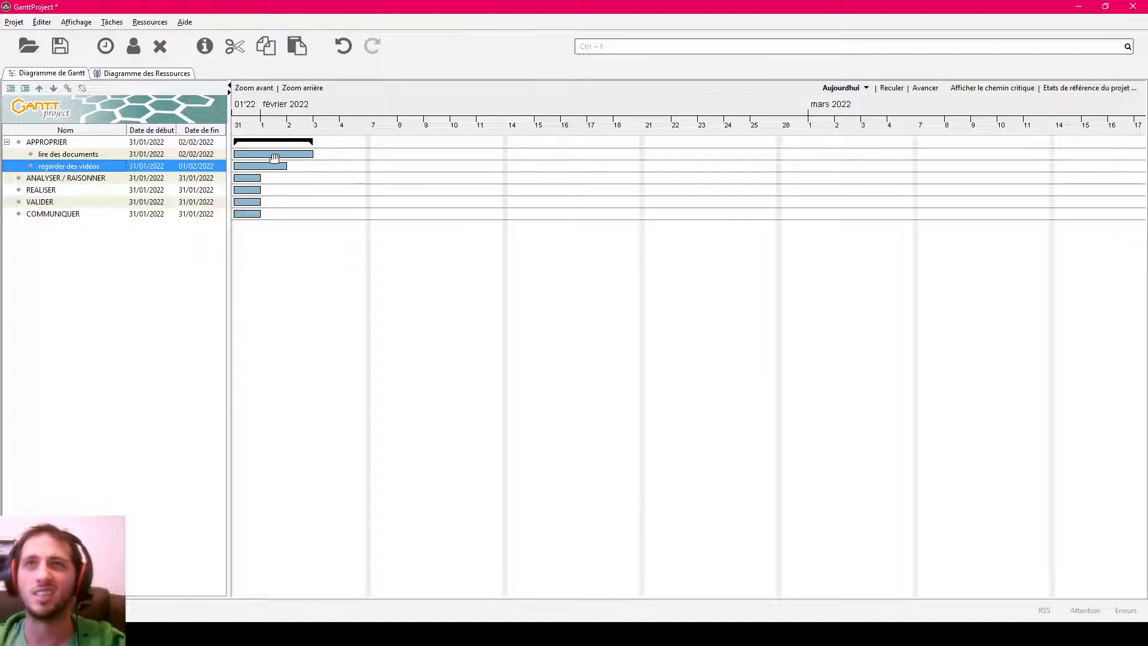
pyautogui.moveTo(274, 158); pyautogui.dragTo(275, 170)
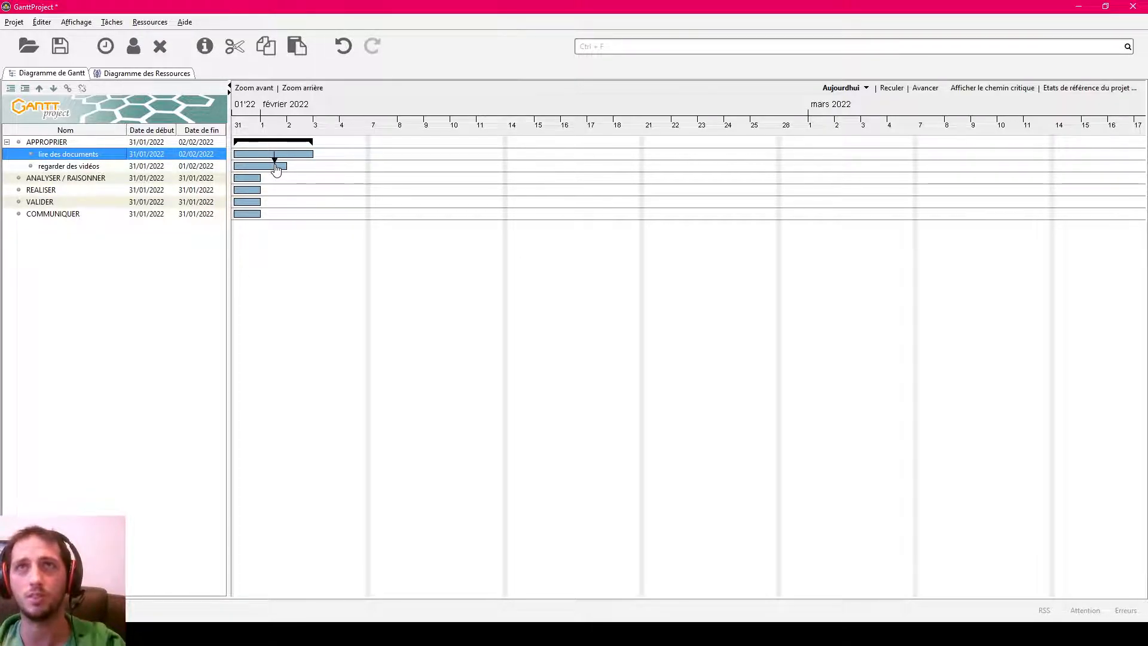
pyautogui.moveTo(277, 170); pyautogui.dragTo(276, 170)
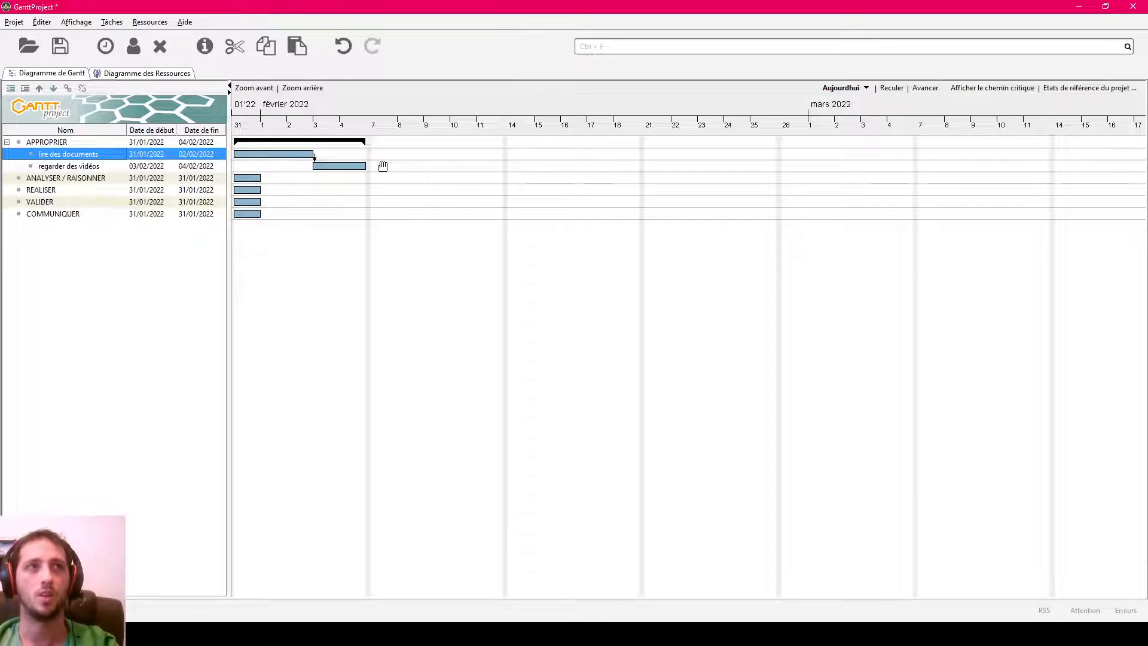
# - Add a subtask named "faire un schéma" within APPROPRIER, just below "lire des documents"
pyautogui.rightClick(84, 306)
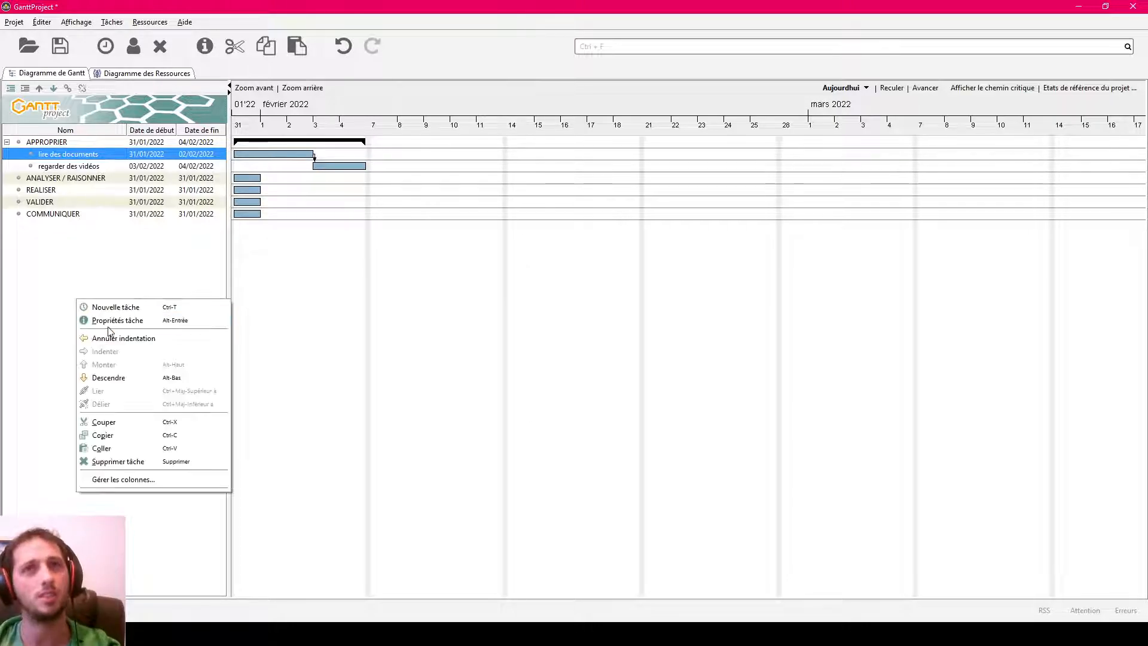
pyautogui.click(118, 308)
pyautogui.write('fair')
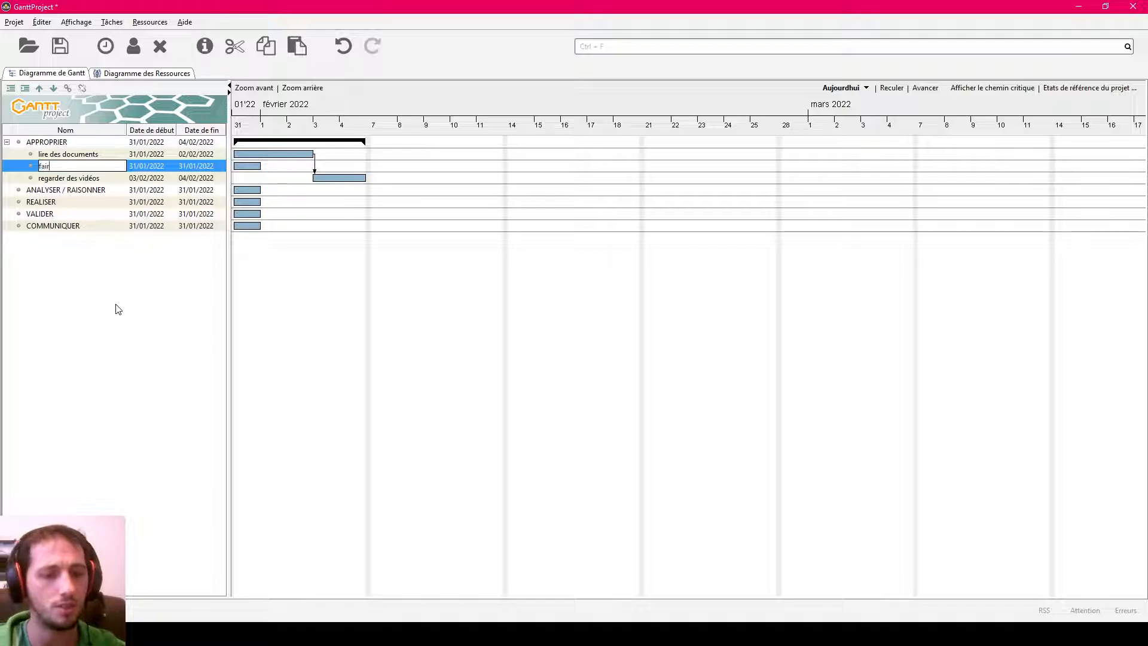
pyautogui.write('e un schéma')
pyautogui.press('Return')
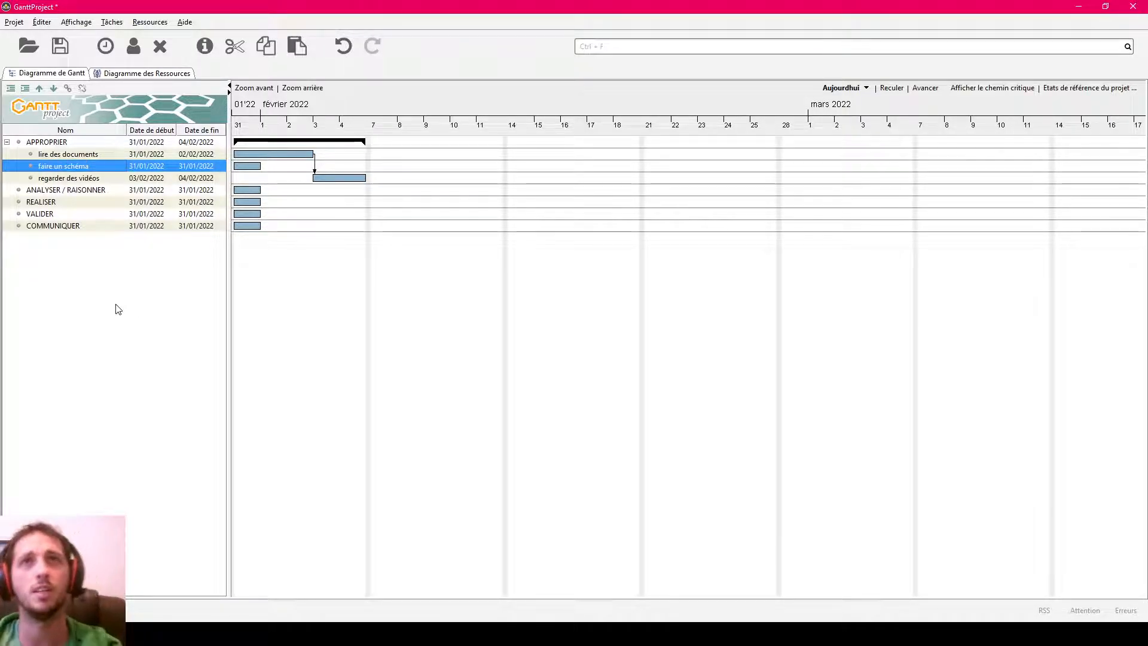
# - Move "faire un schéma" below "regarder des vidéos" and link "regarder des vidéos" to it as its predecessor
pyautogui.rightClick(76, 169)
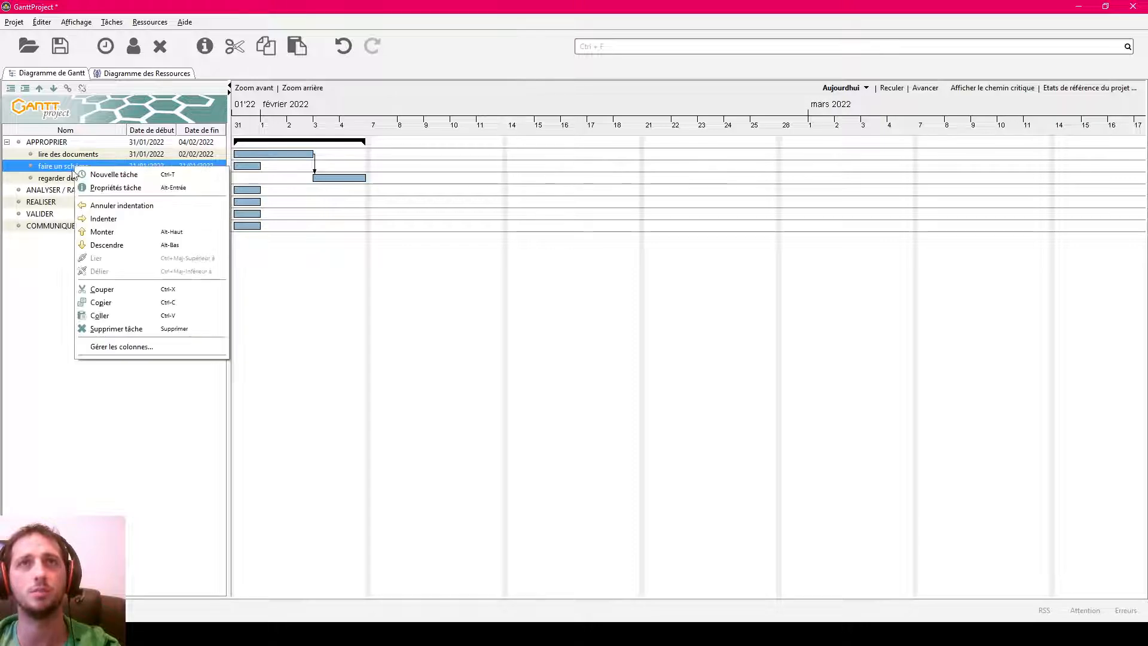
pyautogui.click(113, 242)
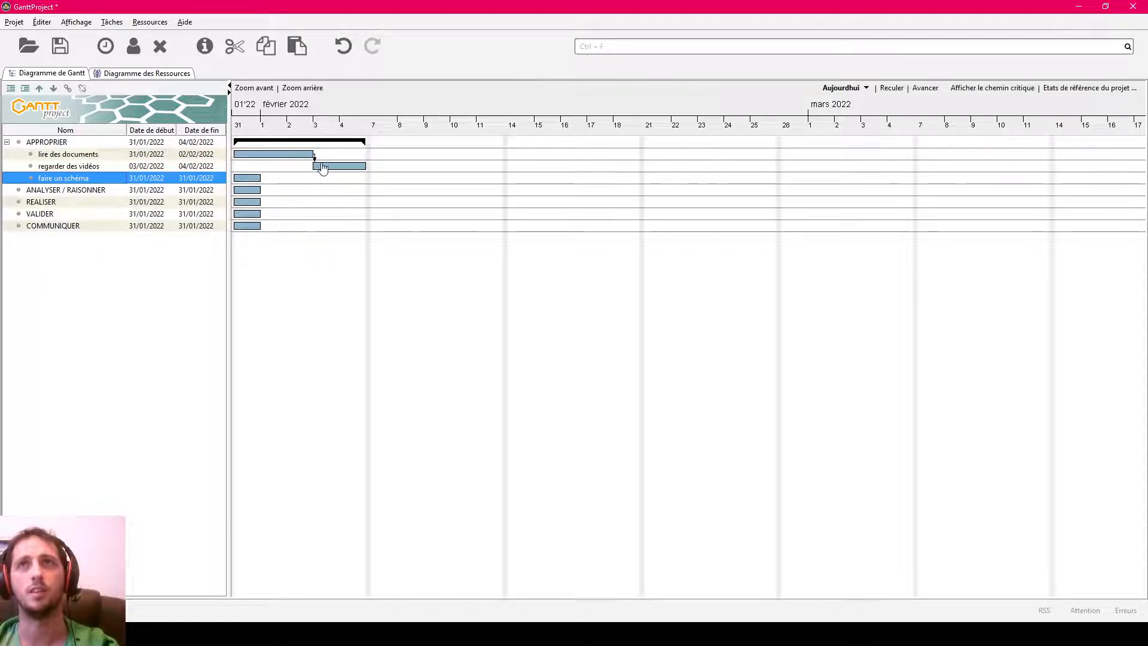
pyautogui.moveTo(326, 167); pyautogui.dragTo(255, 183)
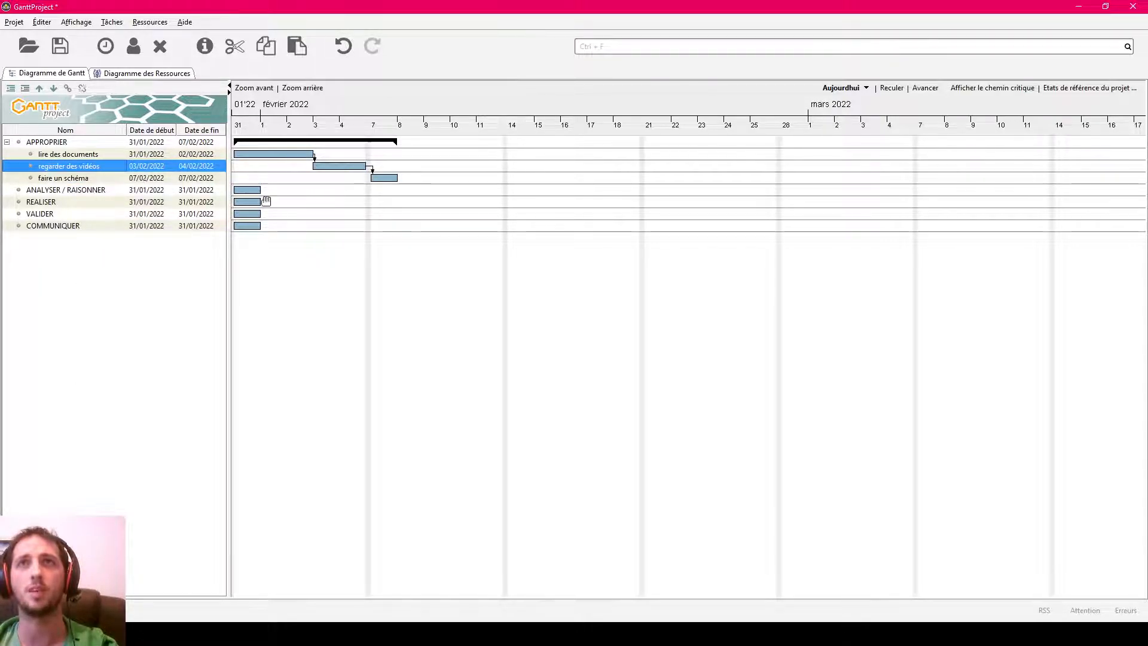
# - Add a subtask named "écrire une problématique" within APPROPRIER, just below "regarder des vidéos"
pyautogui.rightClick(66, 280)
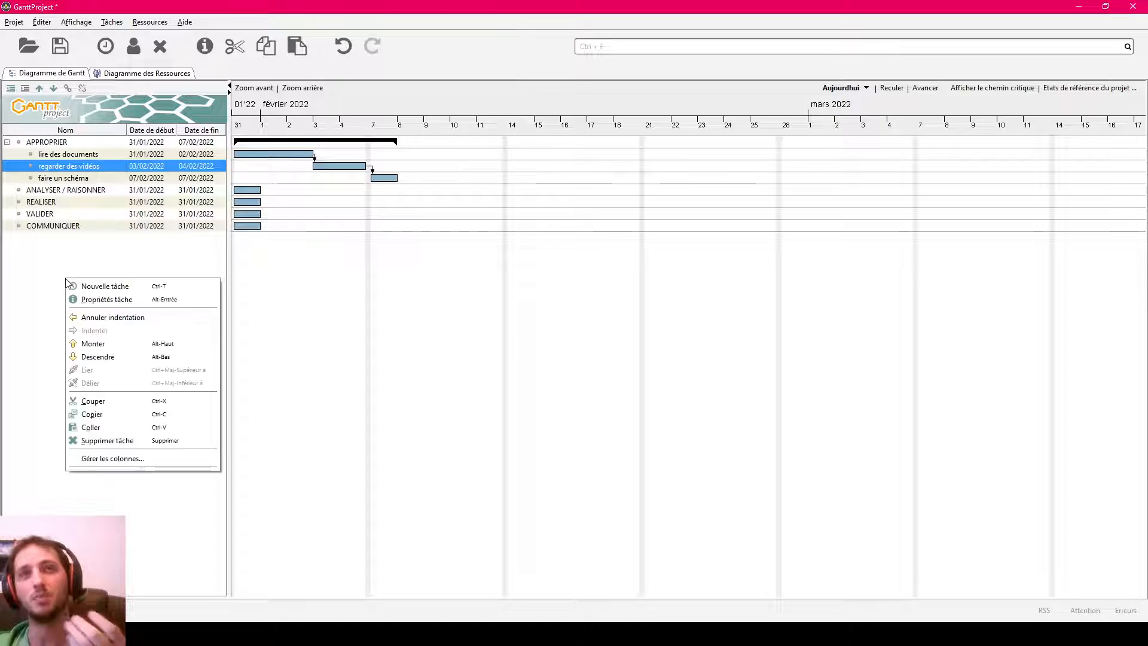
pyautogui.click(103, 287)
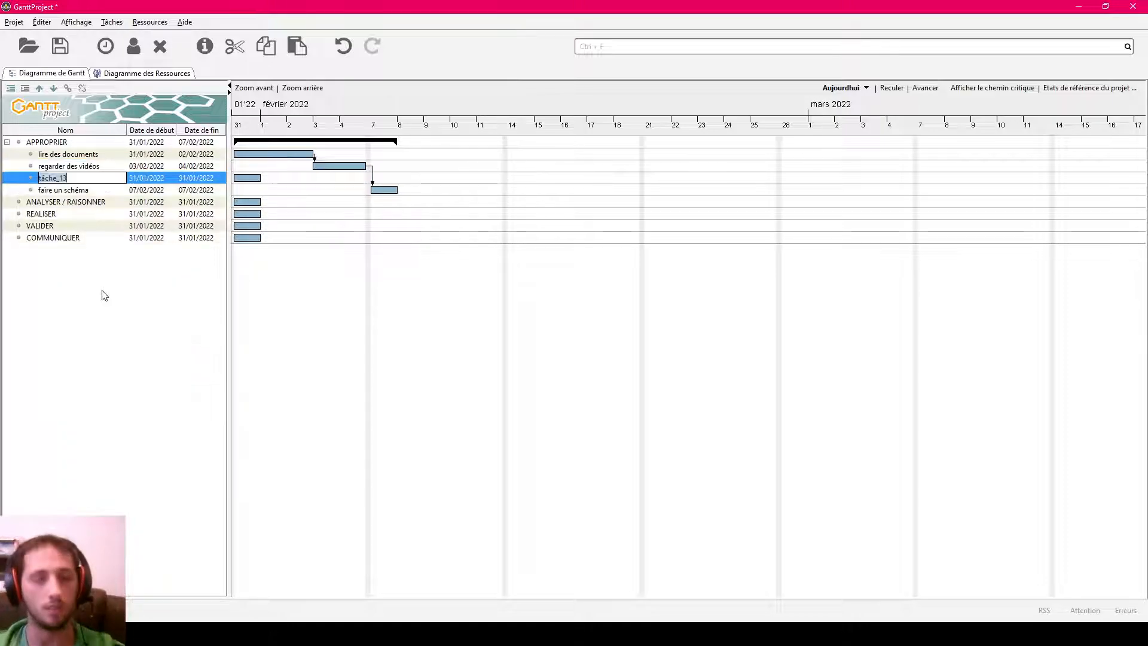
pyautogui.write('écrire une pro')
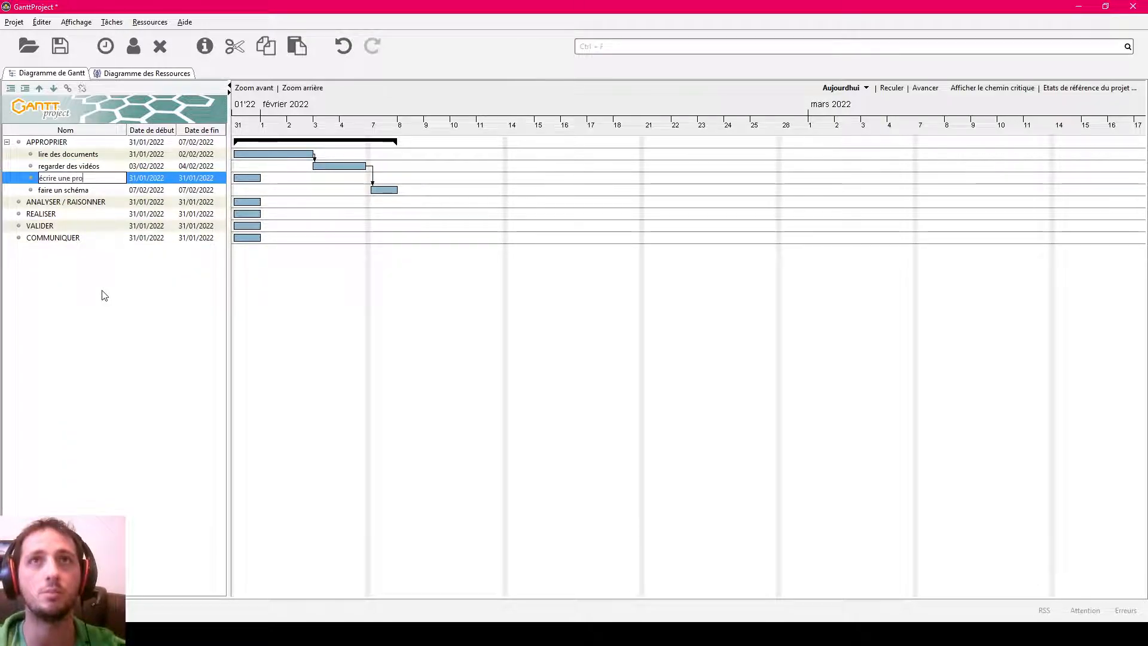
pyautogui.write('blémati')
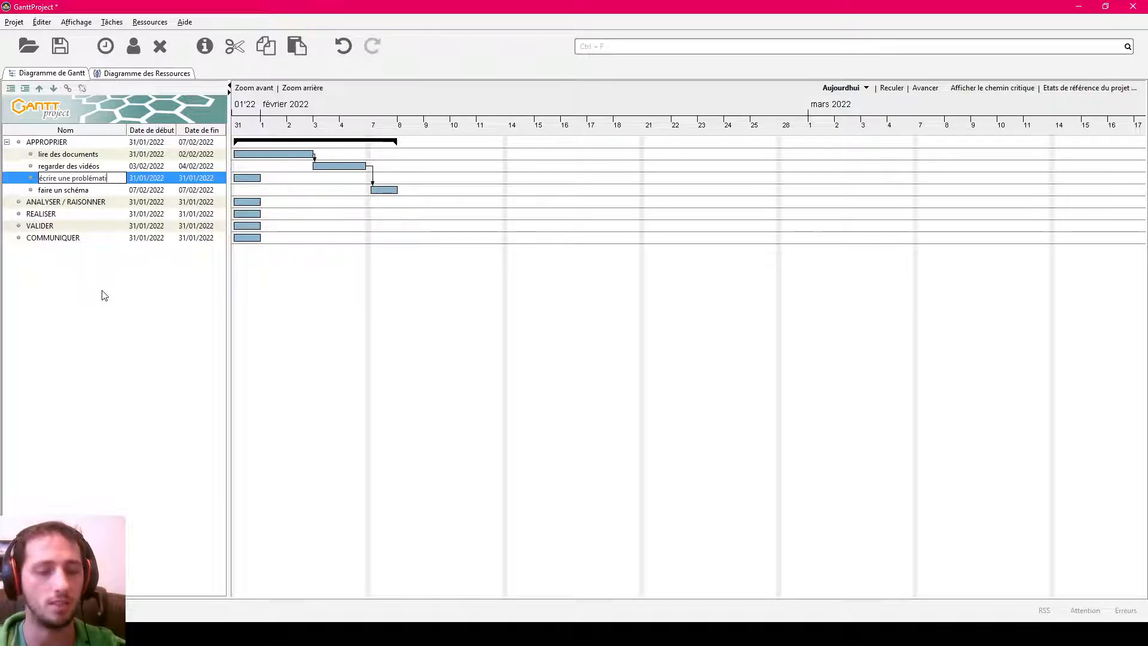
pyautogui.write('que')
pyautogui.press('Return')
# - Move "écrire une problématique" up to be the first subtask of APPROPRIER
pyautogui.rightClick(96, 180)
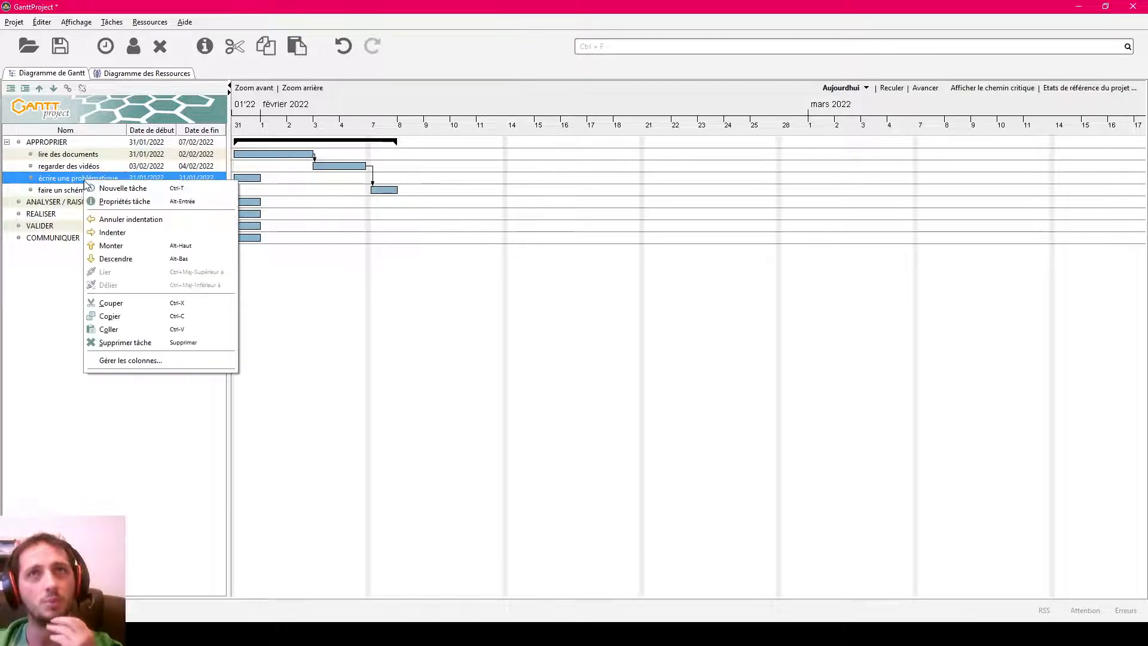
pyautogui.click(123, 244)
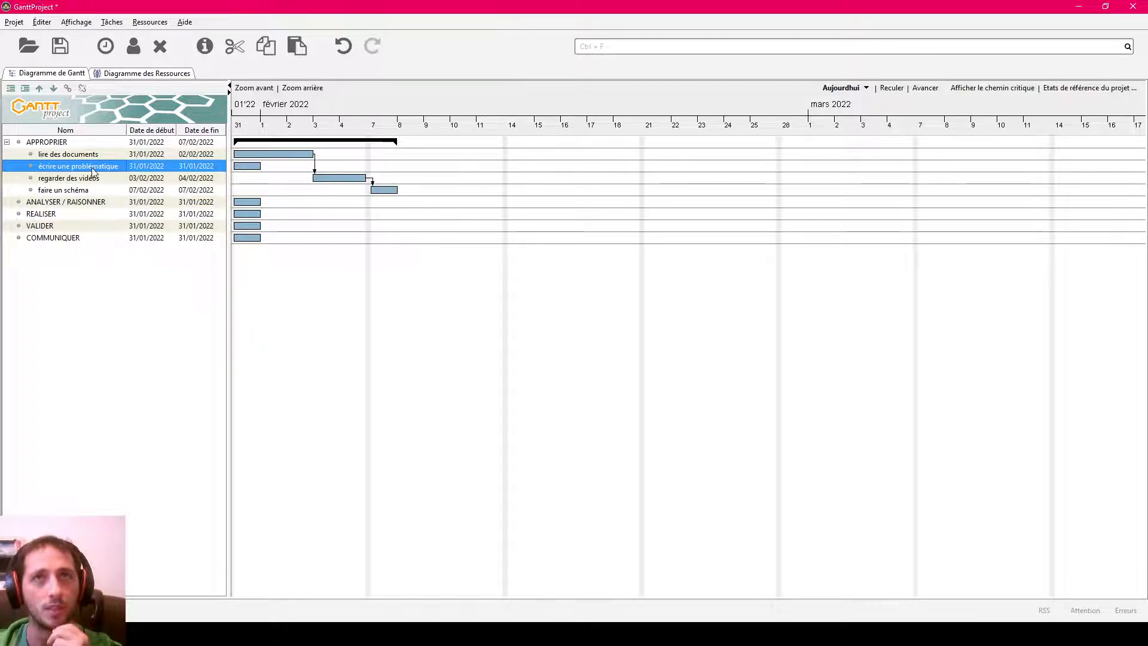
pyautogui.rightClick(96, 164)
pyautogui.click(123, 233)
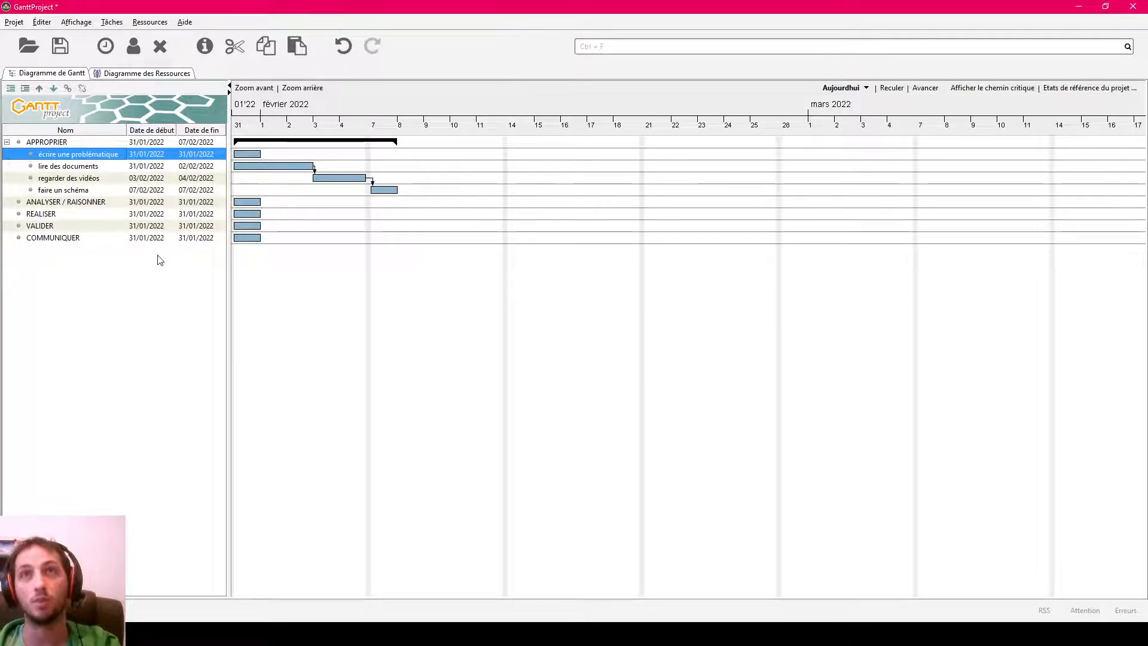
# - Add a subtask named "la problématique" directly below "écrire une problématique"
pyautogui.rightClick(100, 254)
pyautogui.click(113, 263)
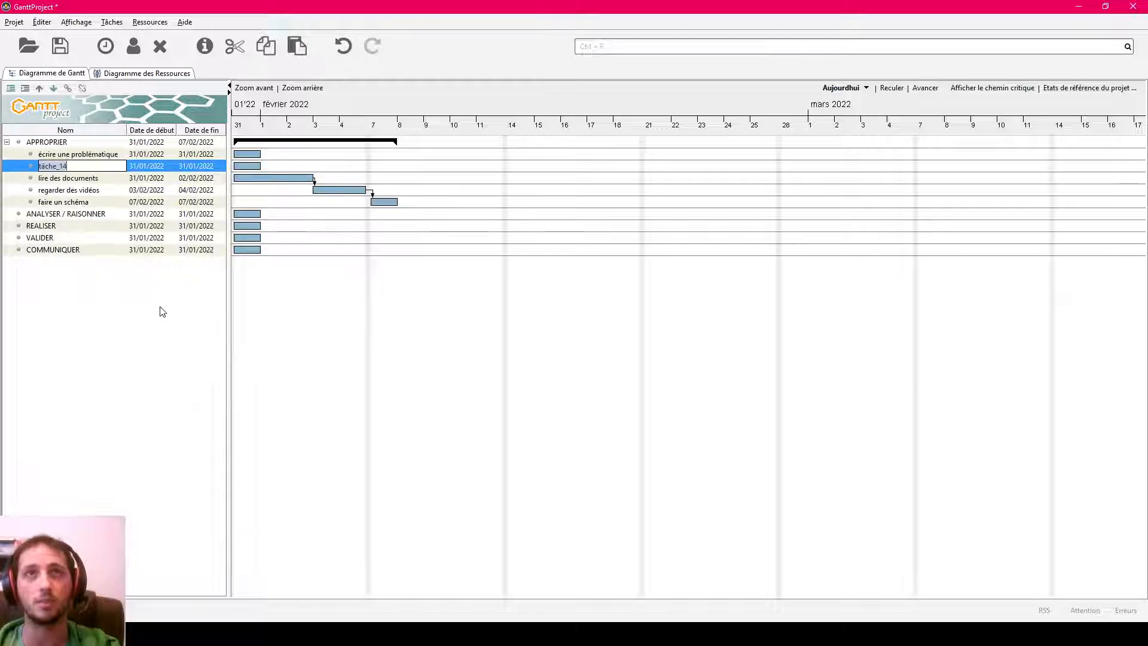
pyautogui.write('la problémat')
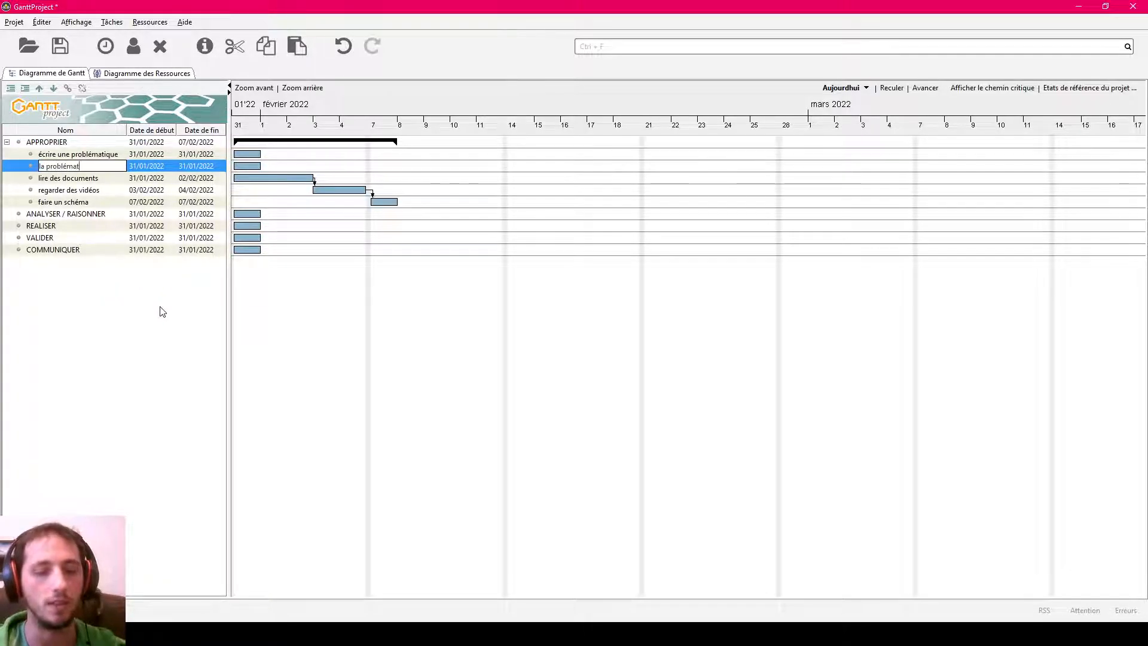
pyautogui.write('ique')
pyautogui.press('Return')
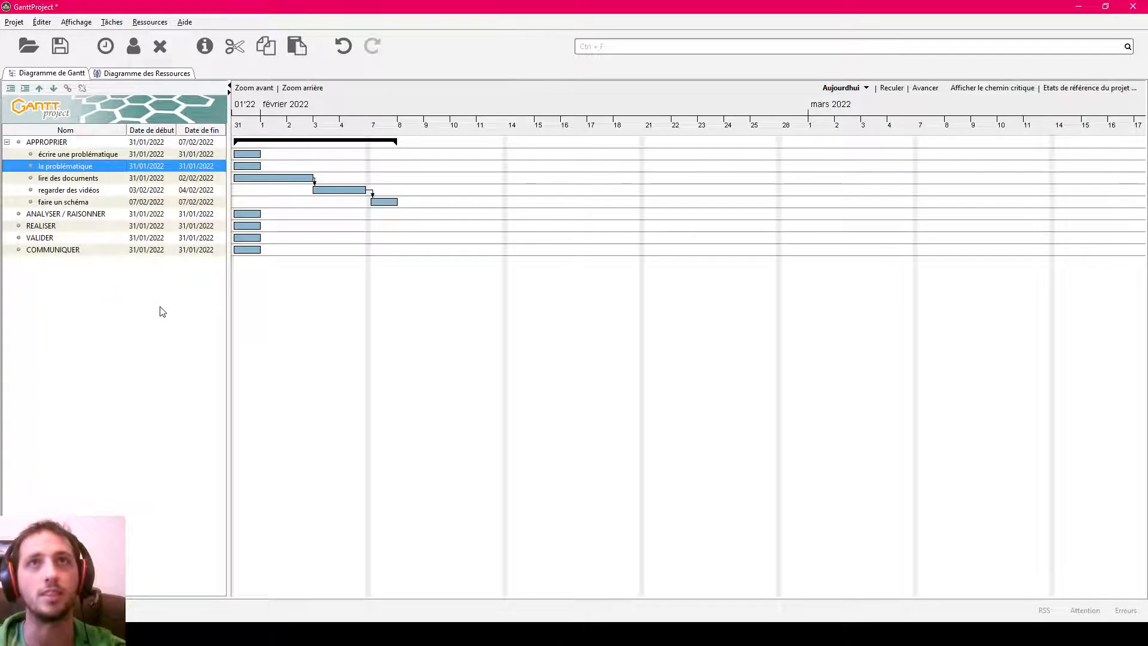
# - Turn "la problématique" into a milestone (Jalon) and link "écrire une problématique" to it as its predecessor
pyautogui.doubleClick(77, 168)
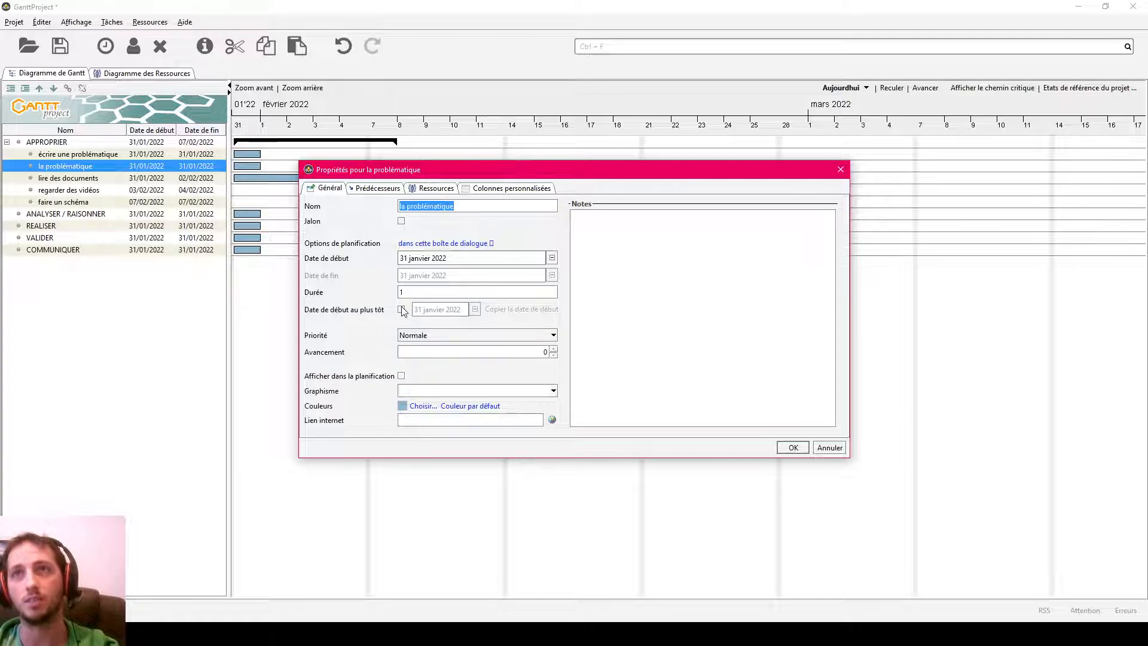
pyautogui.click(402, 221)
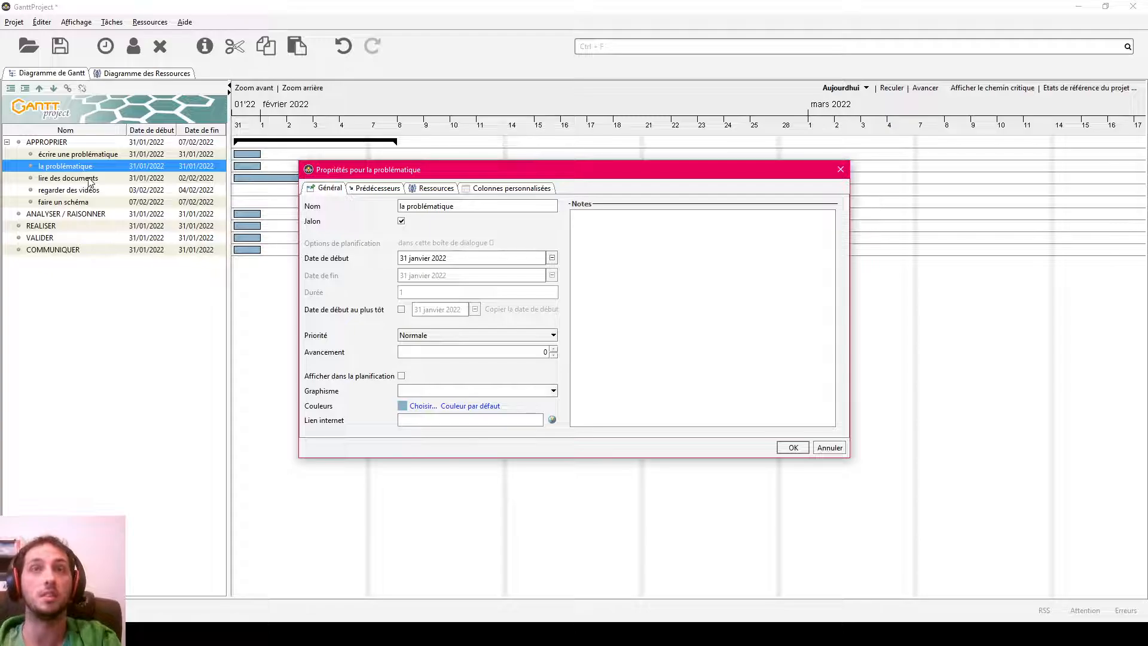
pyautogui.click(793, 448)
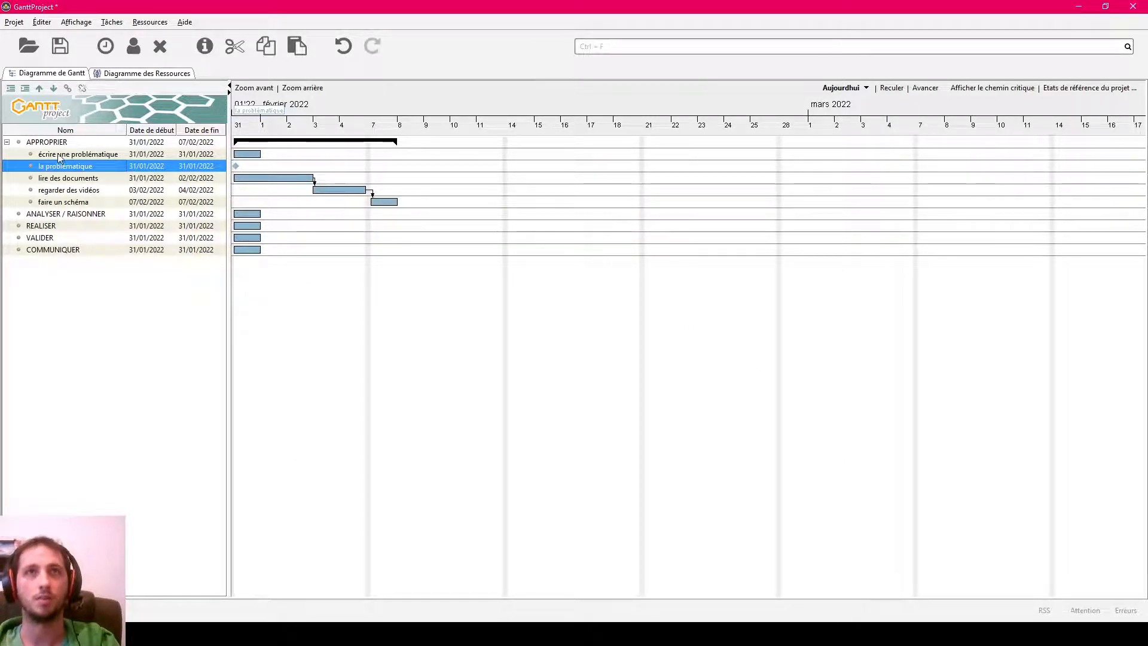
pyautogui.moveTo(245, 155); pyautogui.dragTo(236, 169)
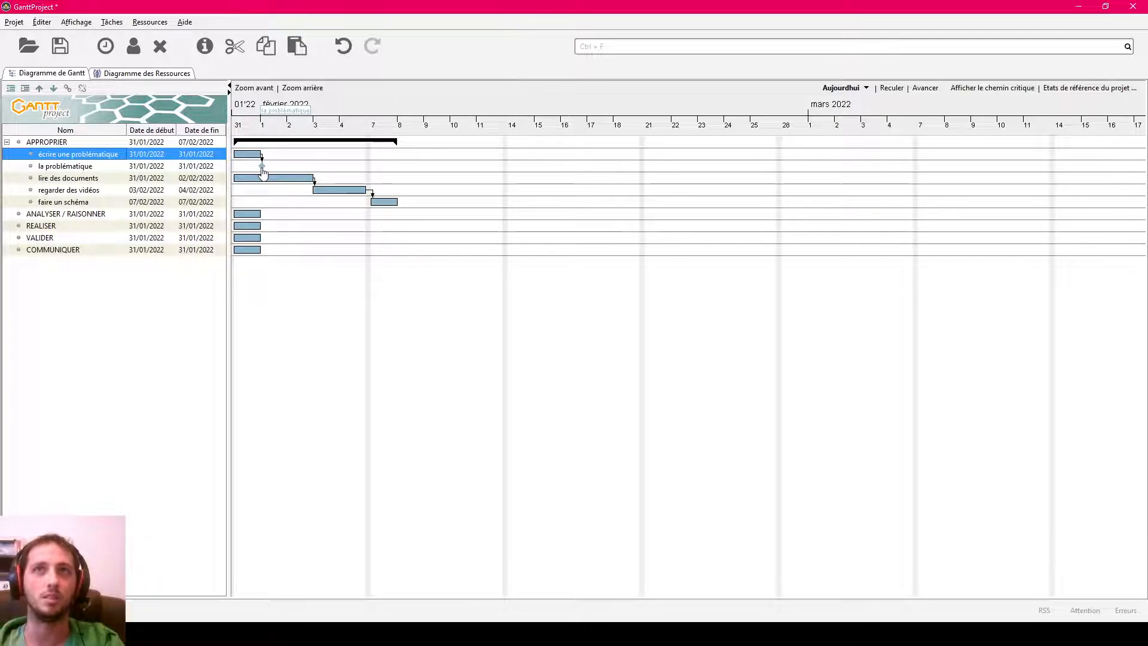
# - Turn the "faire un schéma" subtask into a milestone (Jalon) in its task properties
pyautogui.click(83, 205)
pyautogui.doubleClick(82, 205)
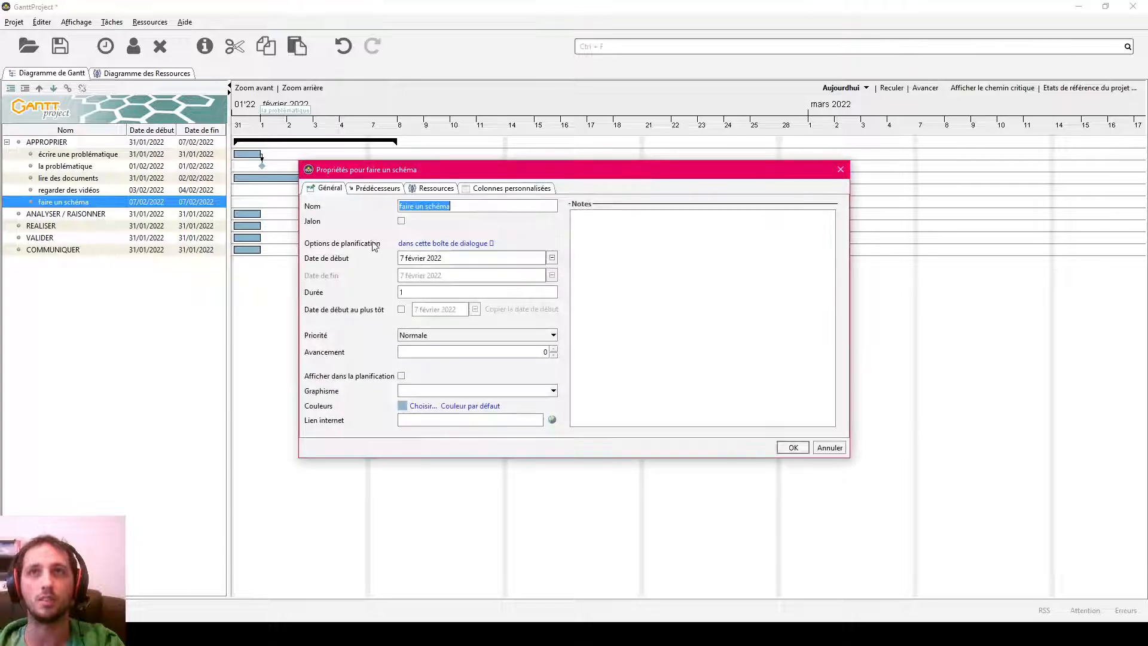
pyautogui.click(402, 221)
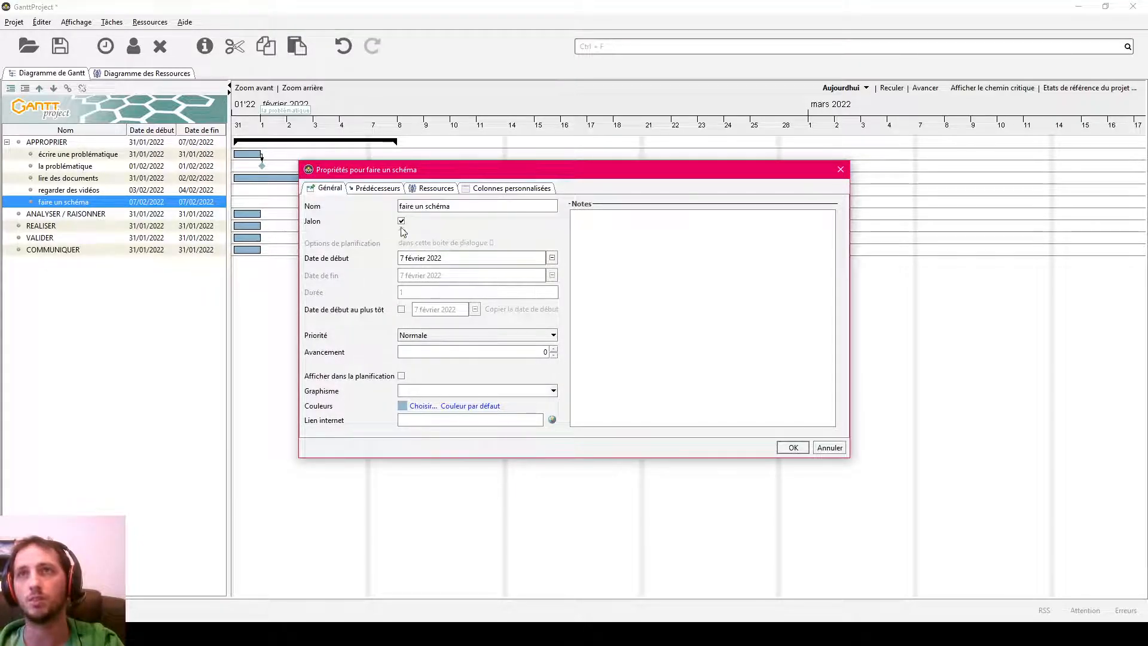
pyautogui.click(793, 447)
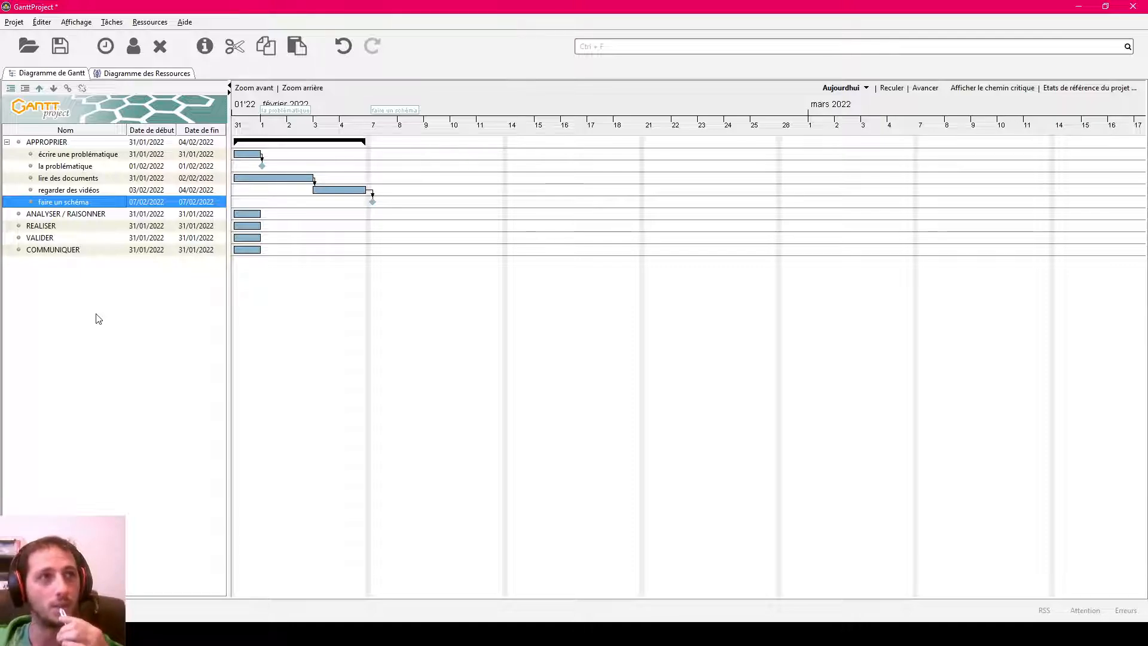
# - Add a subtask named "écriture cahier des charges" below "faire un schéma" within APPROPRIER
pyautogui.rightClick(93, 296)
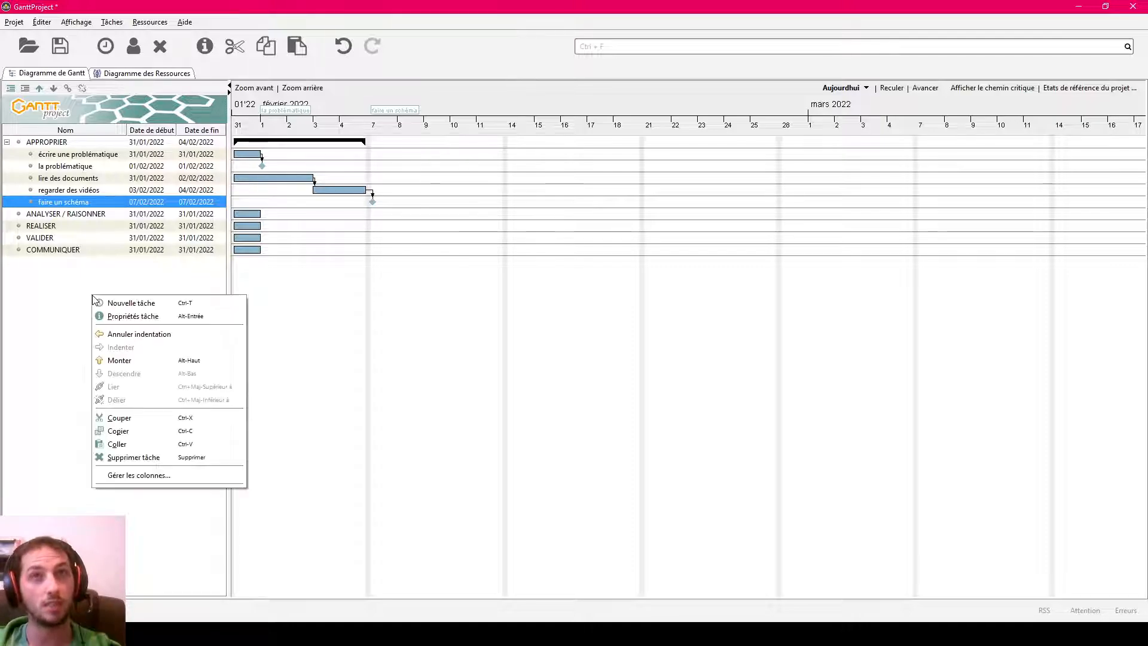
pyautogui.click(145, 303)
pyautogui.write('écritur')
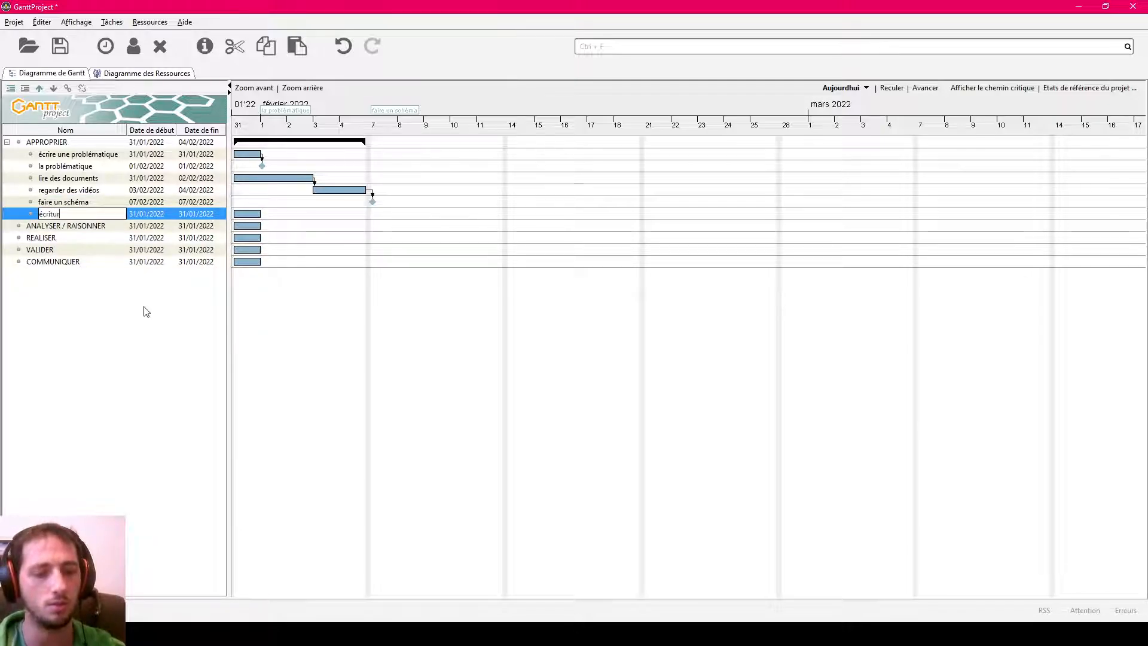
pyautogui.write('e cahier des charg')
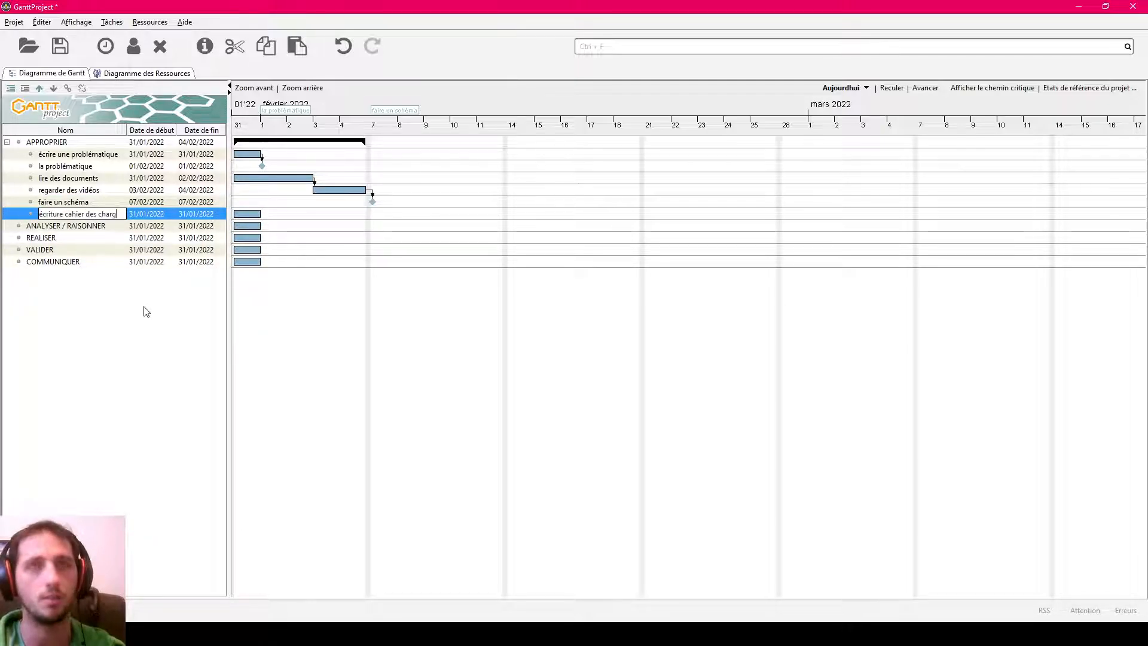
pyautogui.write('es')
pyautogui.press('Return')
# - Add a subtask named "CdC" directly below "écriture cahier des charges" within APPROPRIER
pyautogui.rightClick(128, 318)
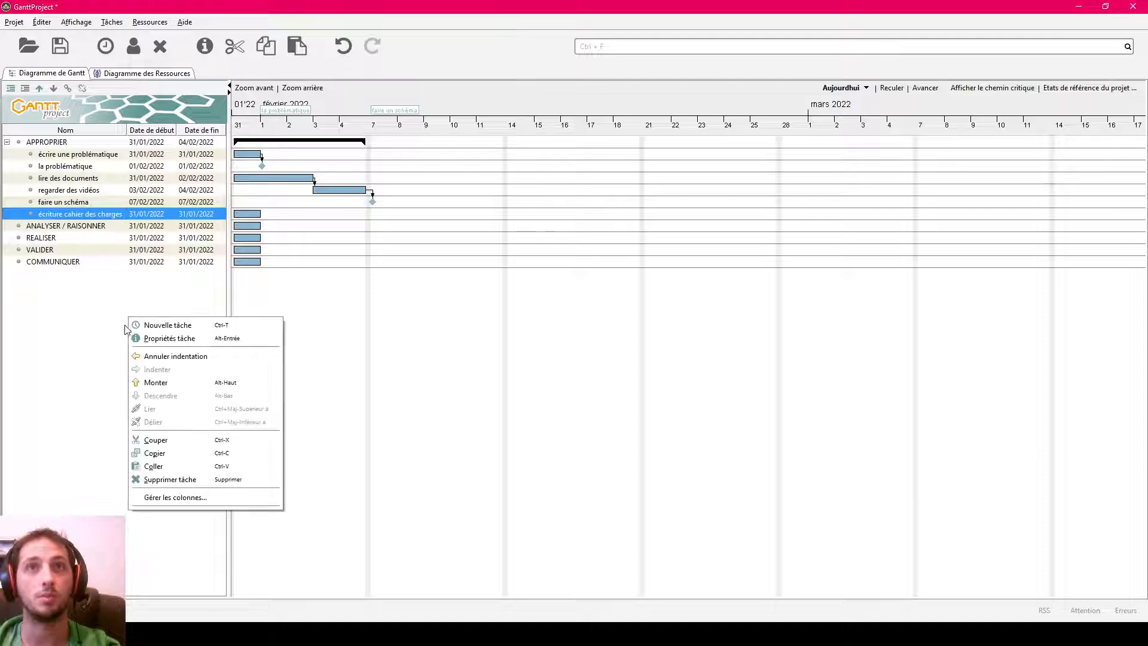
pyautogui.click(176, 325)
pyautogui.write('CdC')
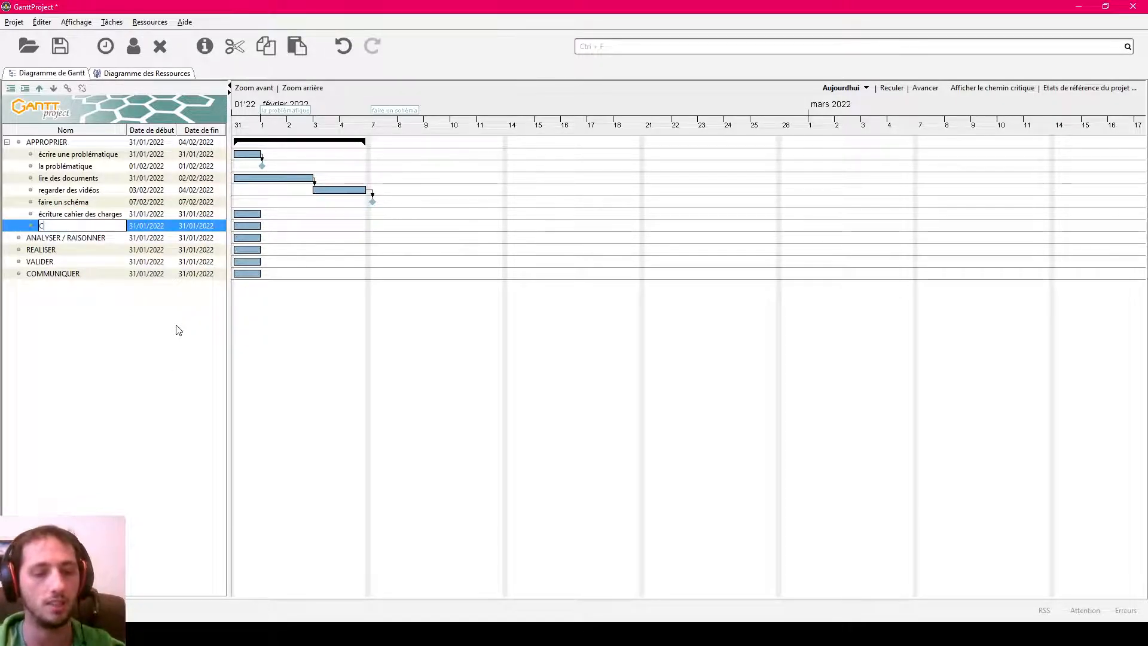
pyautogui.press('Return')
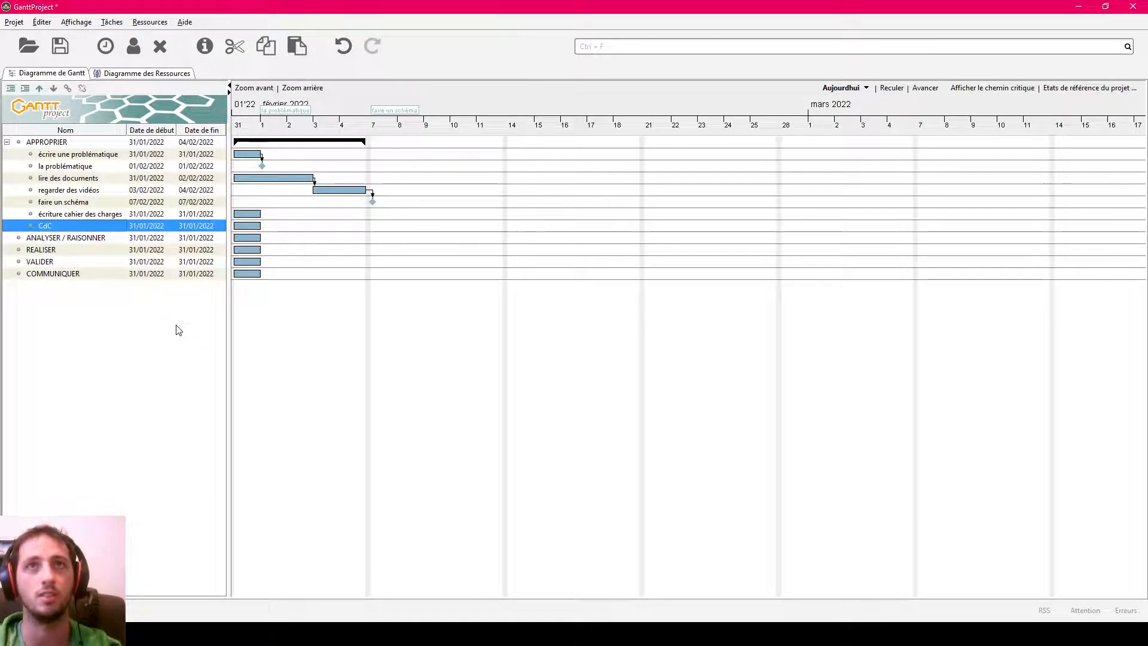
# - Turn "CdC" into a milestone (Jalon) and link "écriture cahier des charges" to it as its predecessor
pyautogui.doubleClick(63, 225)
pyautogui.click(401, 221)
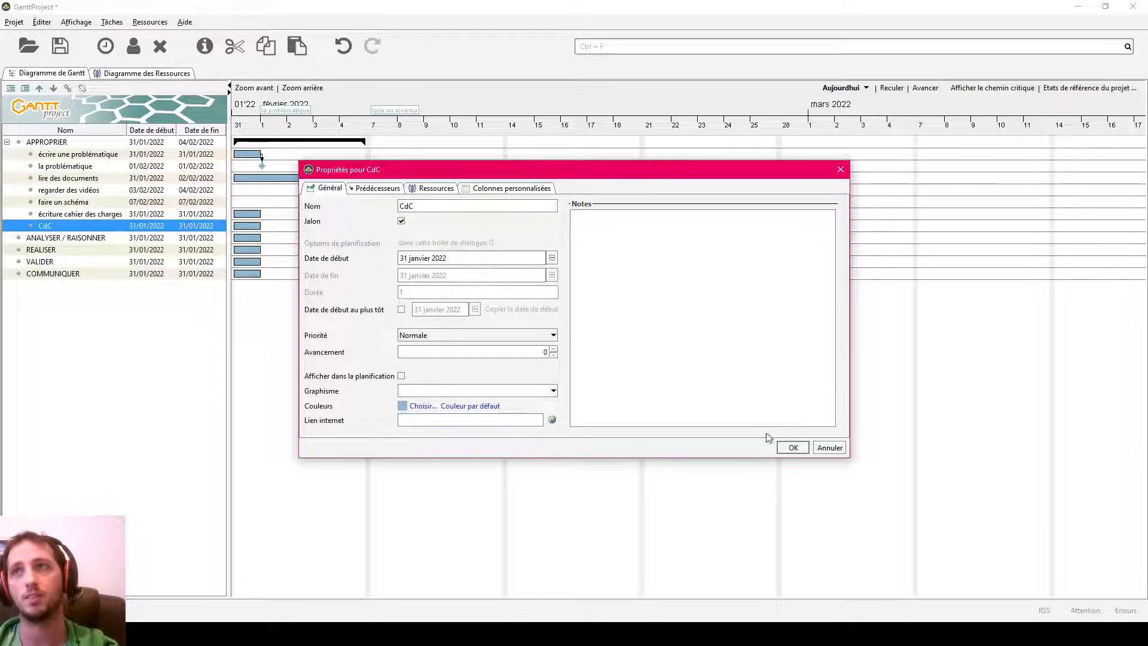
pyautogui.click(793, 447)
pyautogui.moveTo(247, 215); pyautogui.dragTo(237, 230)
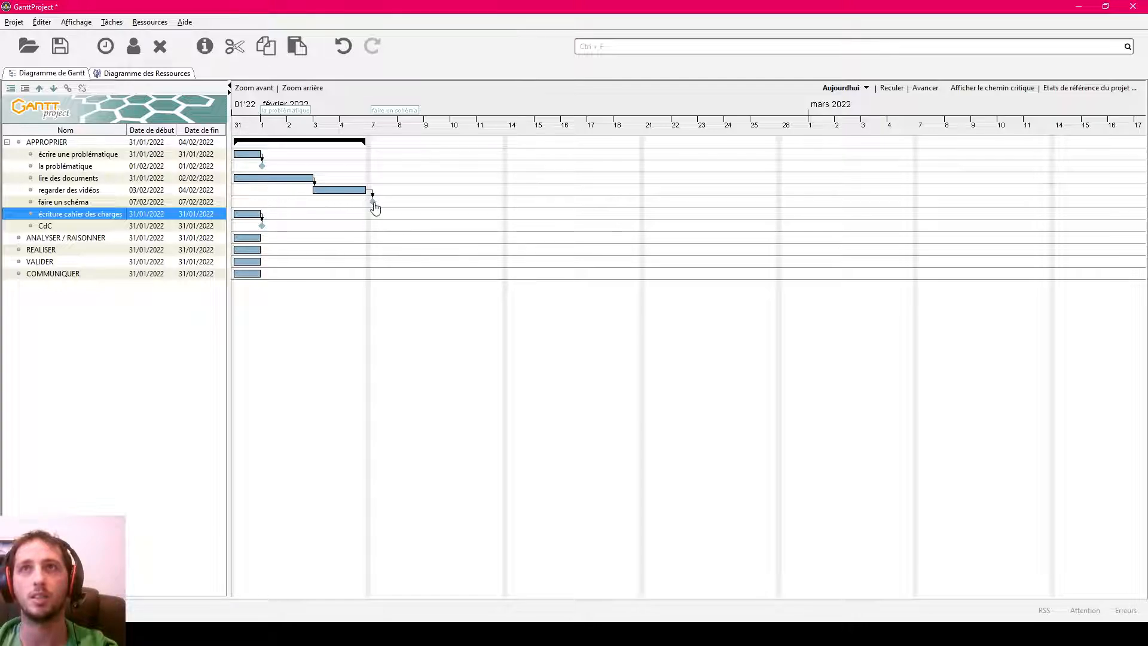
# - Link the "faire un schéma" milestone to "écriture cahier des charges" as its predecessor and set that subtask's duration to 2 days
pyautogui.moveTo(374, 204); pyautogui.dragTo(244, 219)
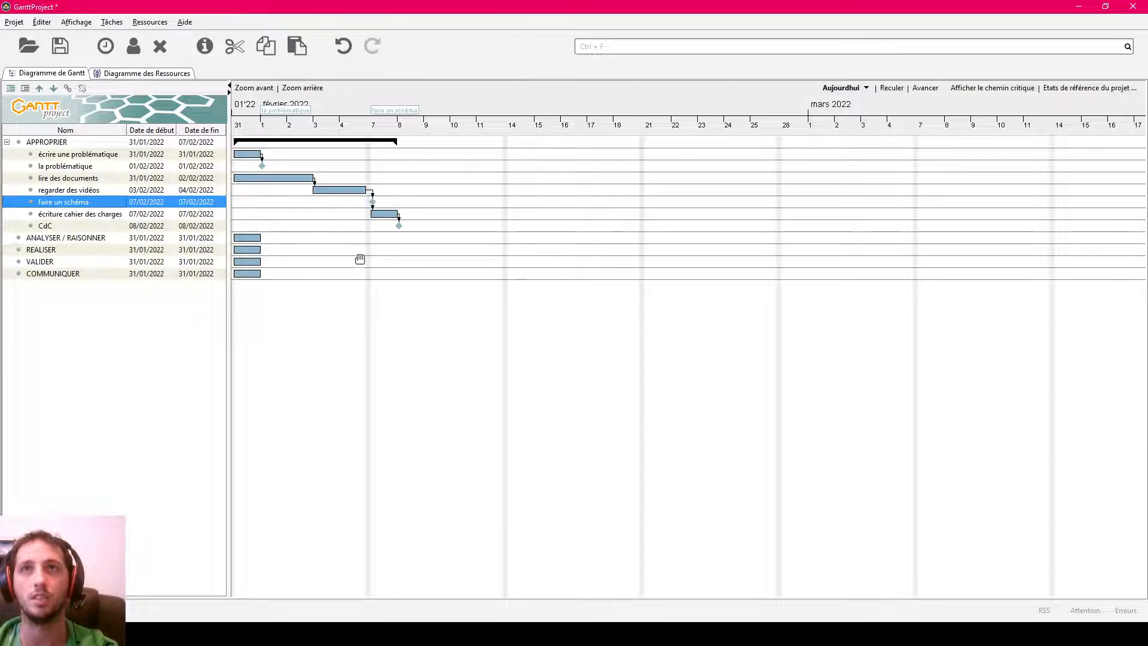
pyautogui.doubleClick(85, 215)
pyautogui.click(319, 293)
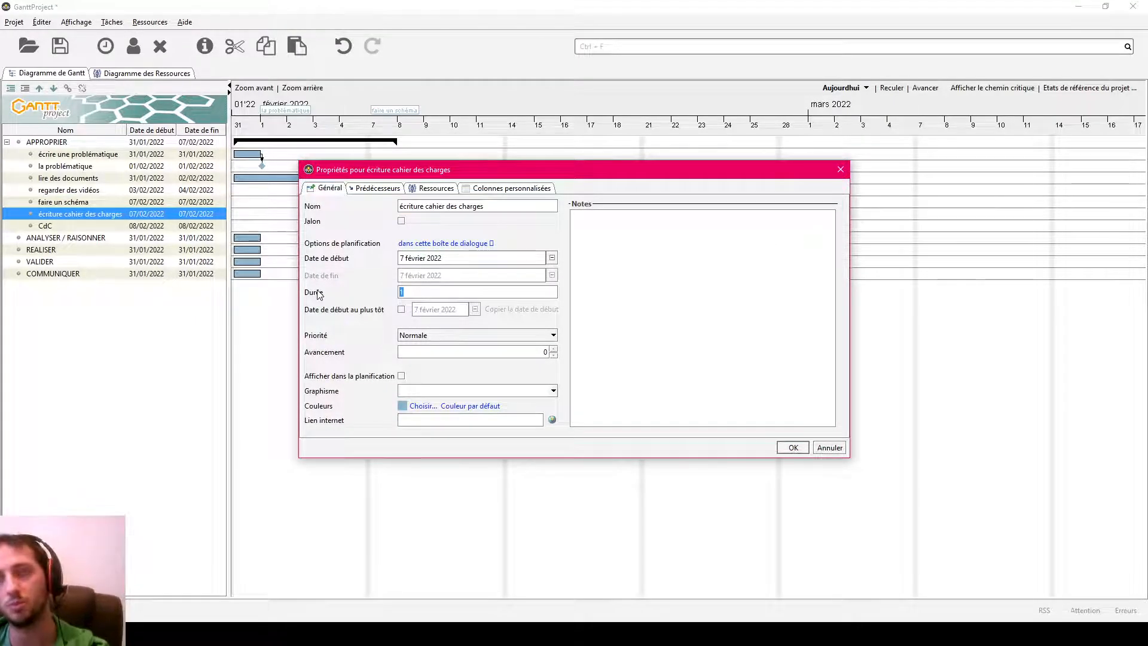
pyautogui.click(792, 448)
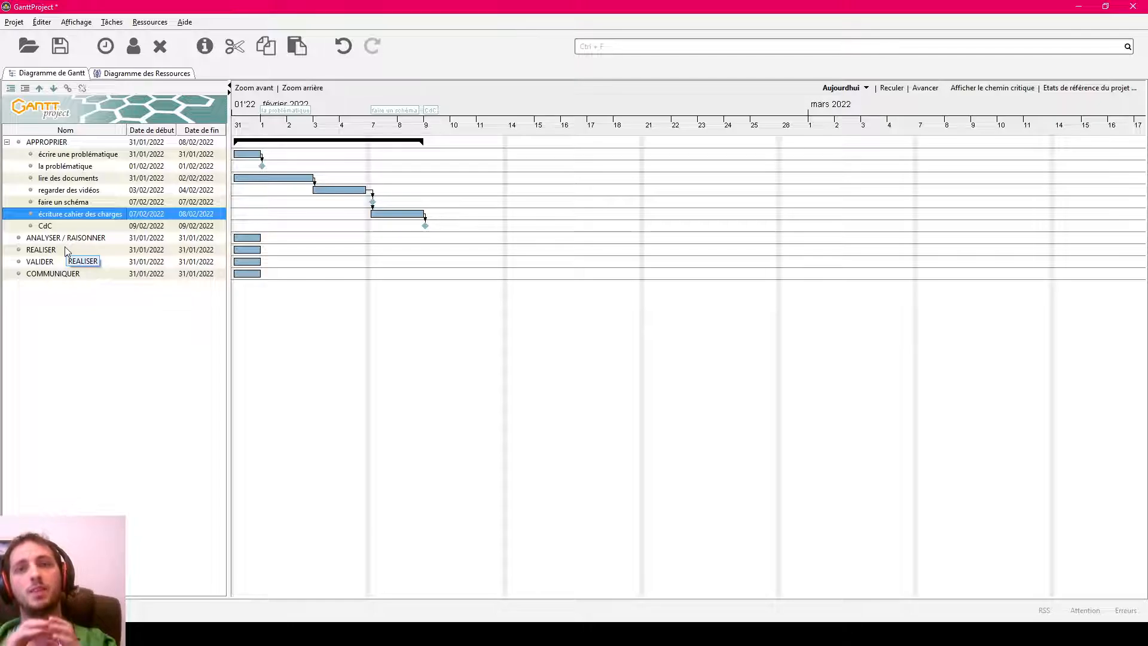
# - Add a task named "Réaliser une simulation P¨roteus" and nest it as a subtask under REALISER
pyautogui.rightClick(116, 355)
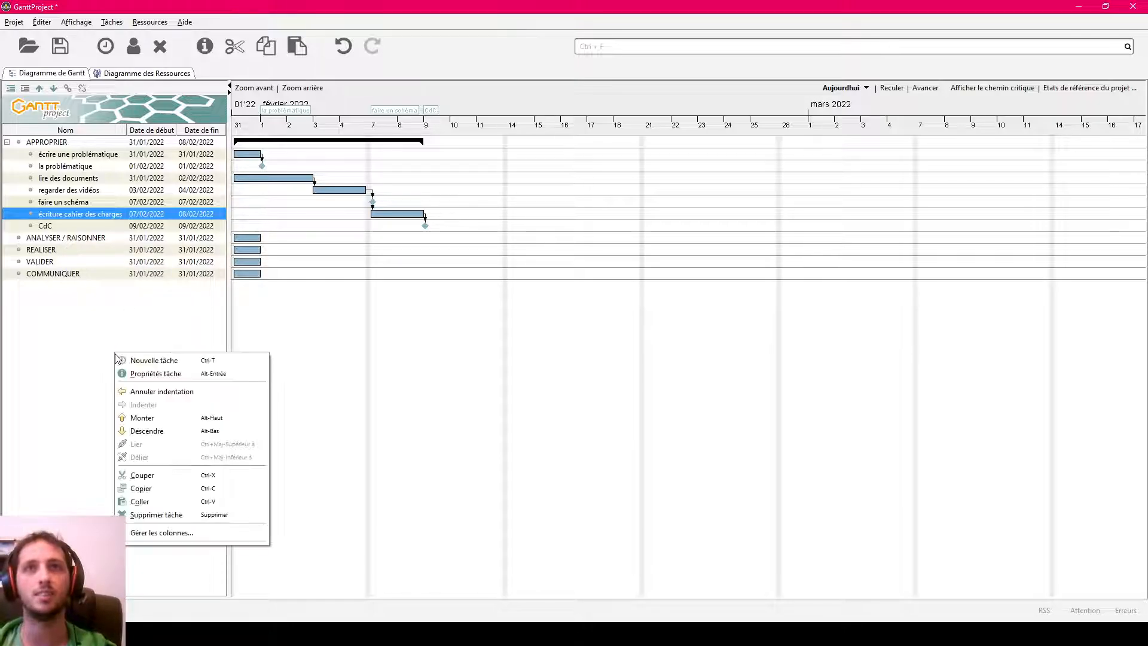
pyautogui.click(155, 361)
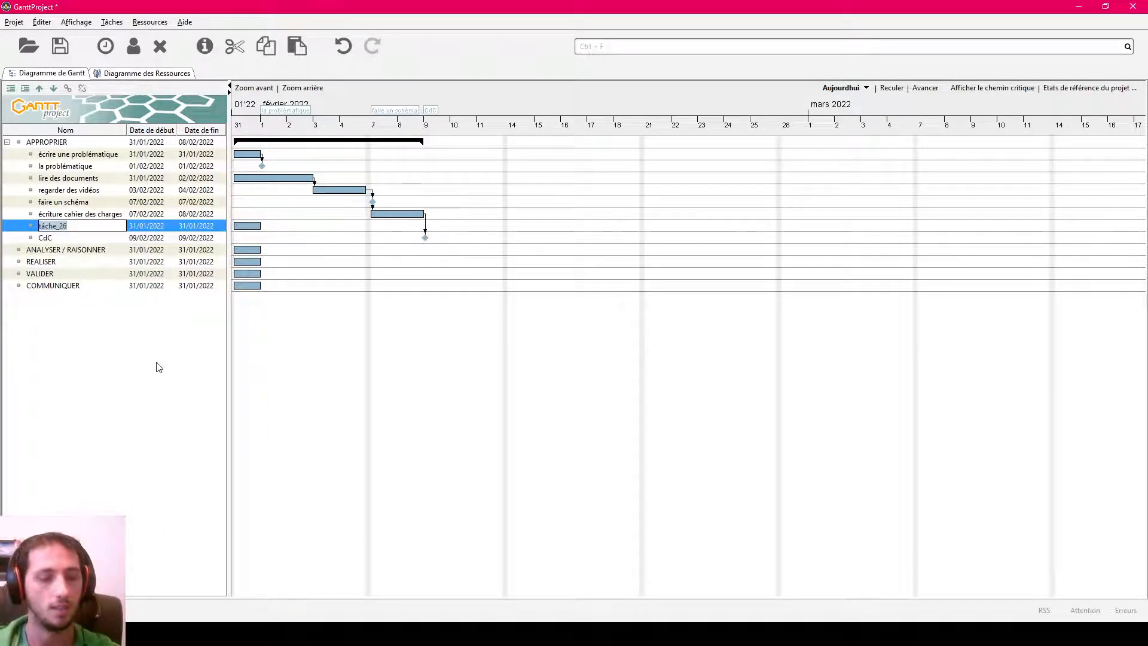
pyautogui.write('Réalise')
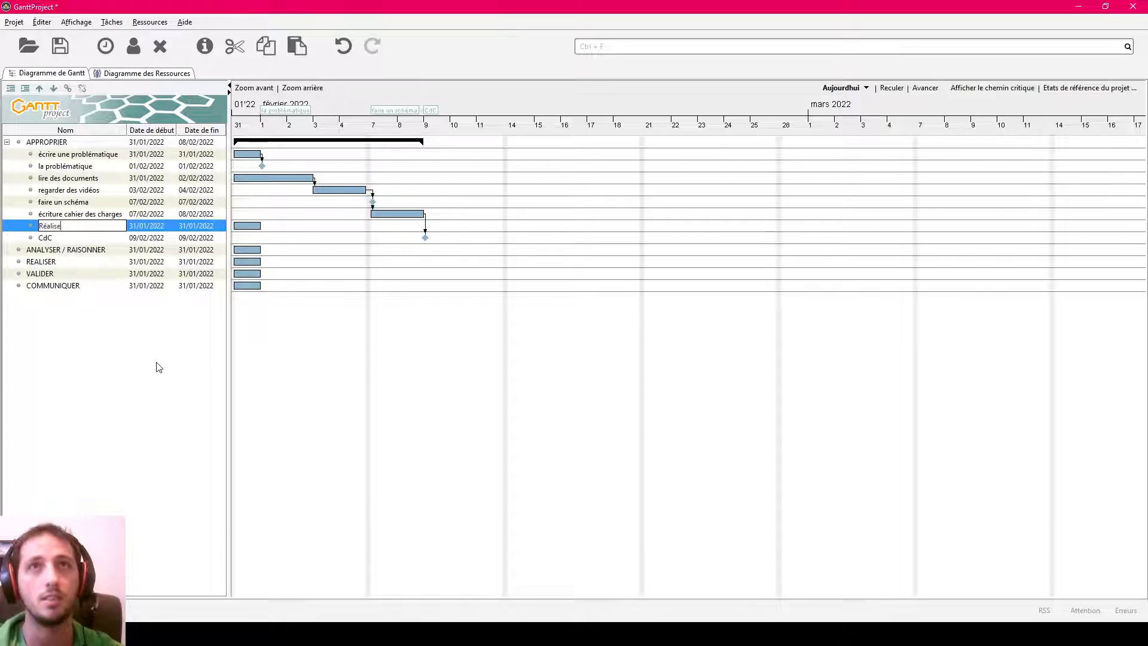
pyautogui.write('r une simula')
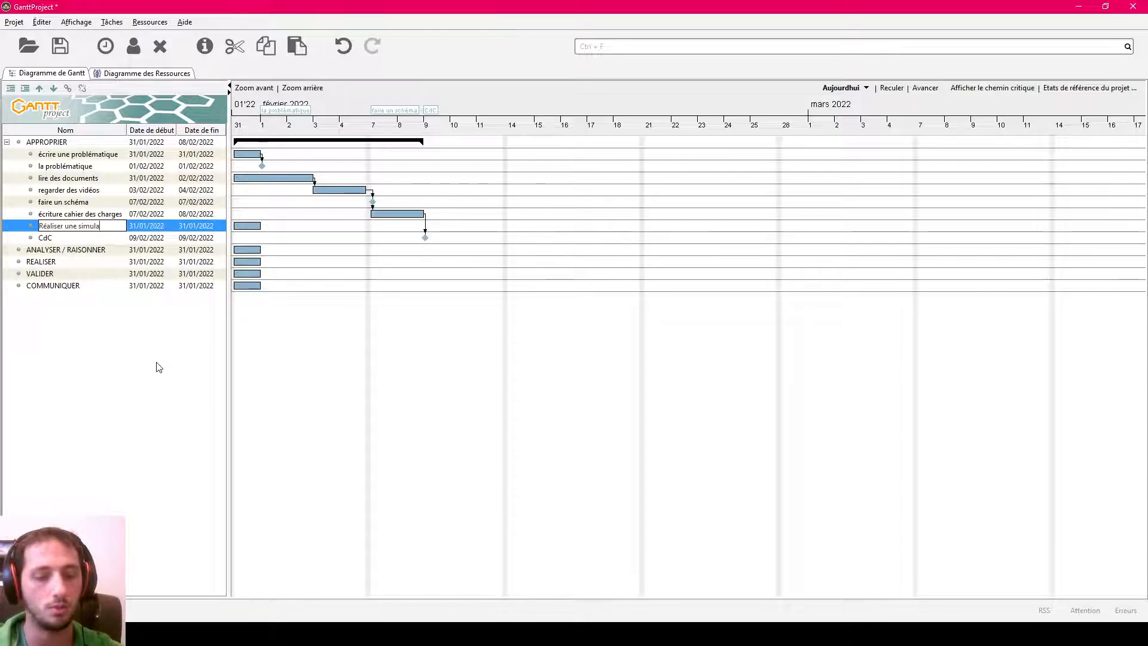
pyautogui.write('P¨ython')
pyautogui.press('Return')
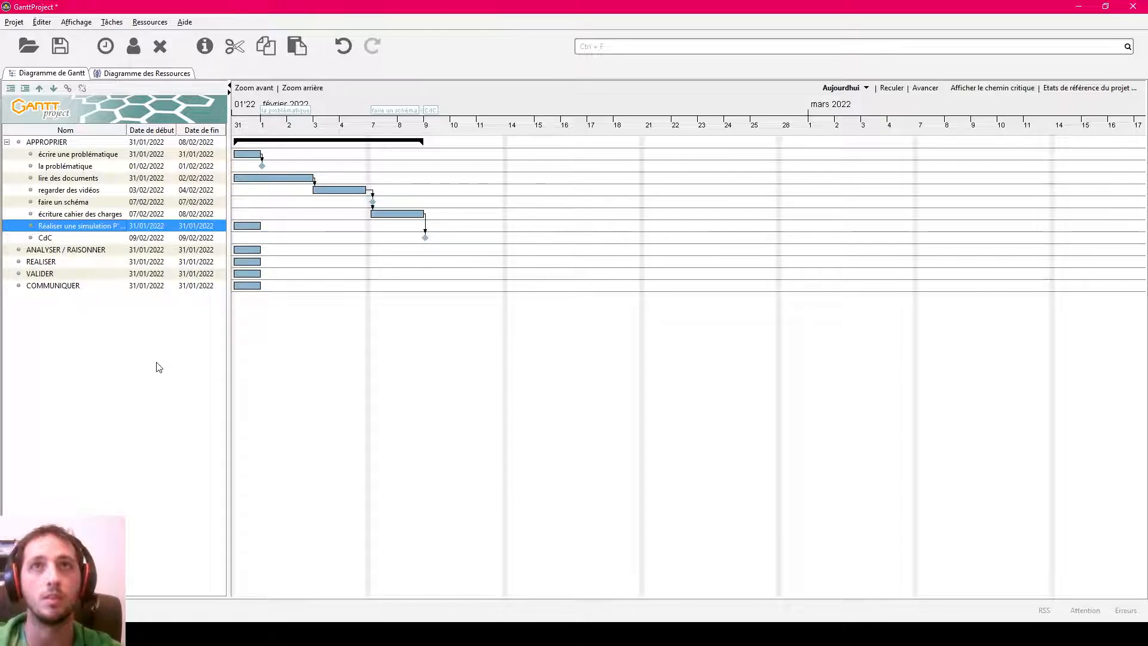
pyautogui.moveTo(82, 224); pyautogui.dragTo(85, 262)
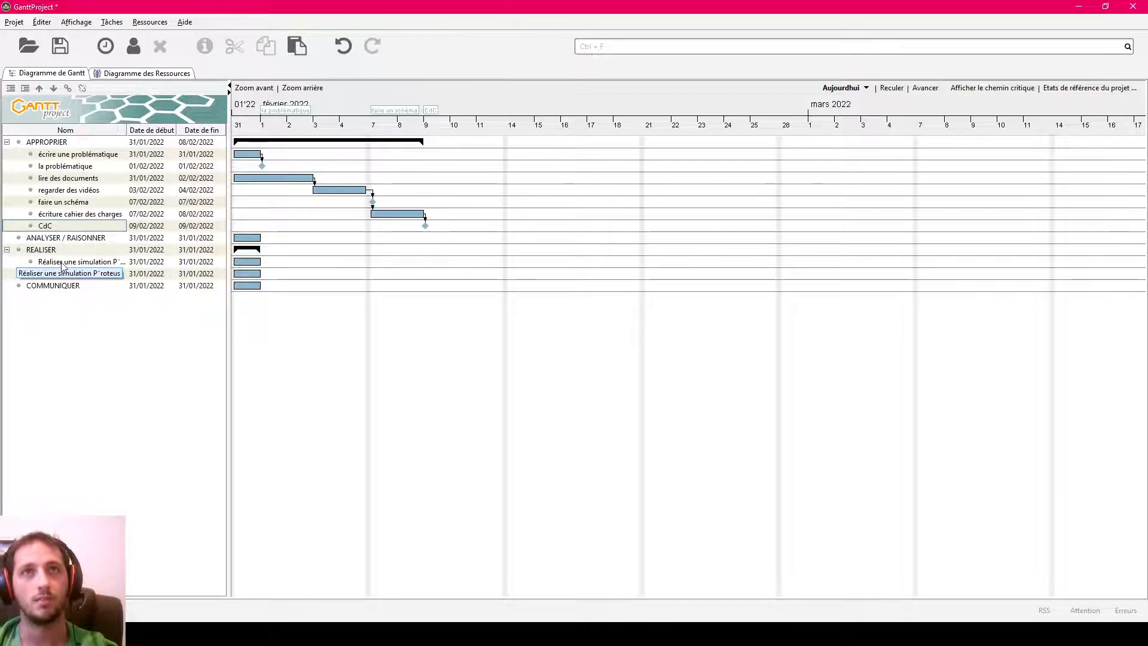
# - Correct the REALISER subtask's name to "Réaliser une simulation Proteus" and set its duration to 2 days
pyautogui.doubleClick(67, 263)
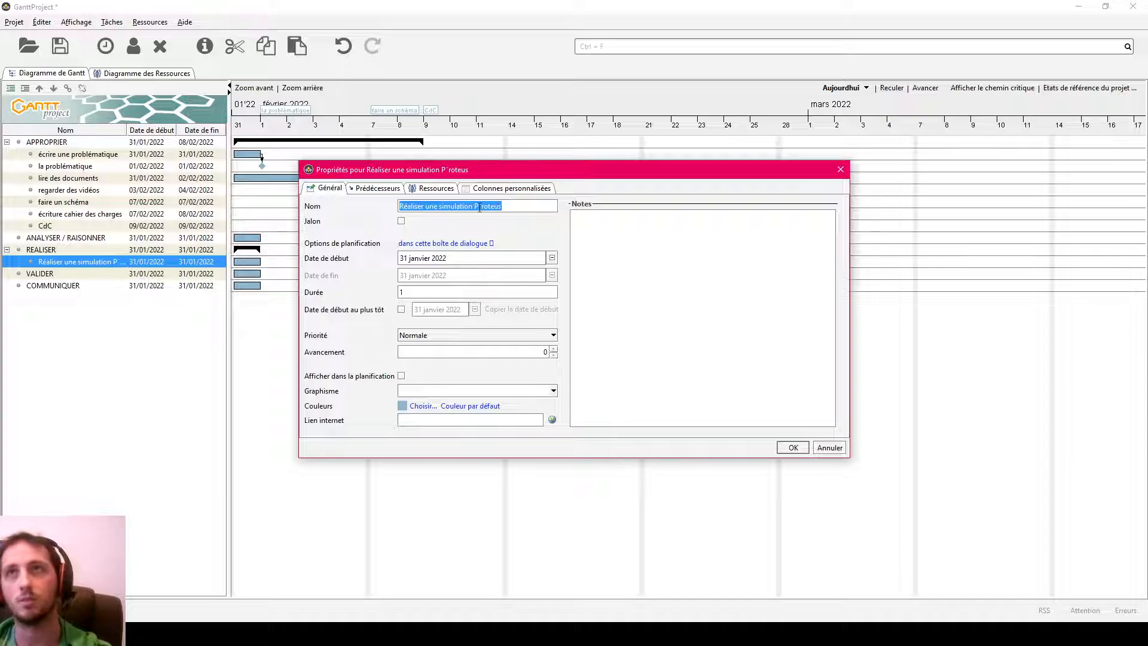
pyautogui.click(480, 206)
pyautogui.press('BackSpace')
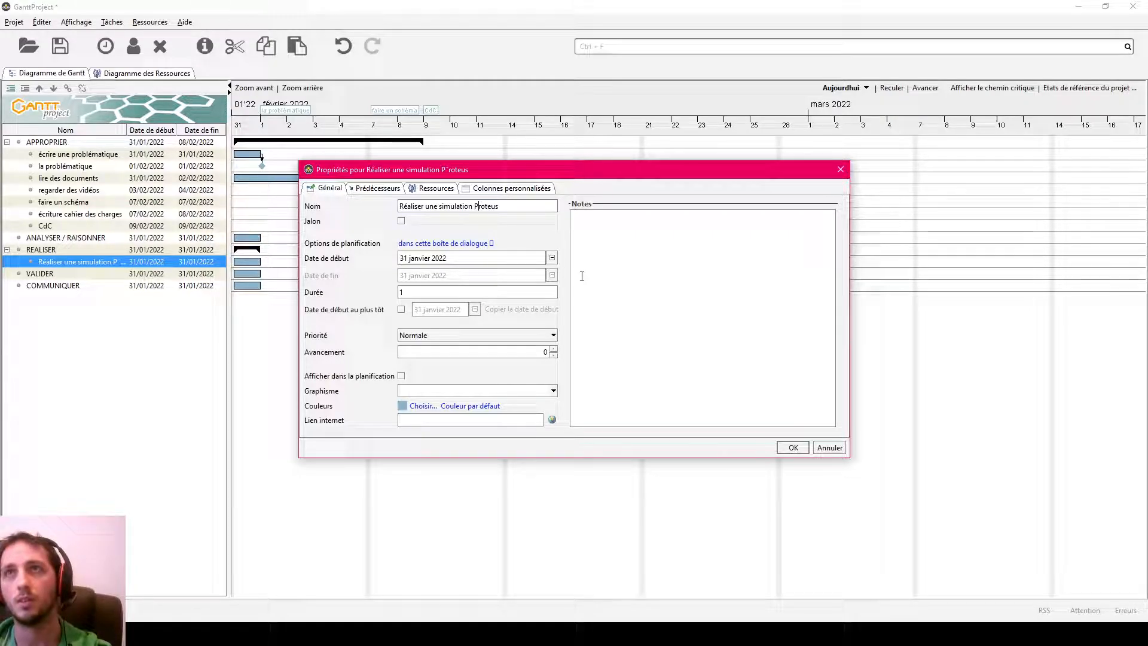
pyautogui.doubleClick(437, 290)
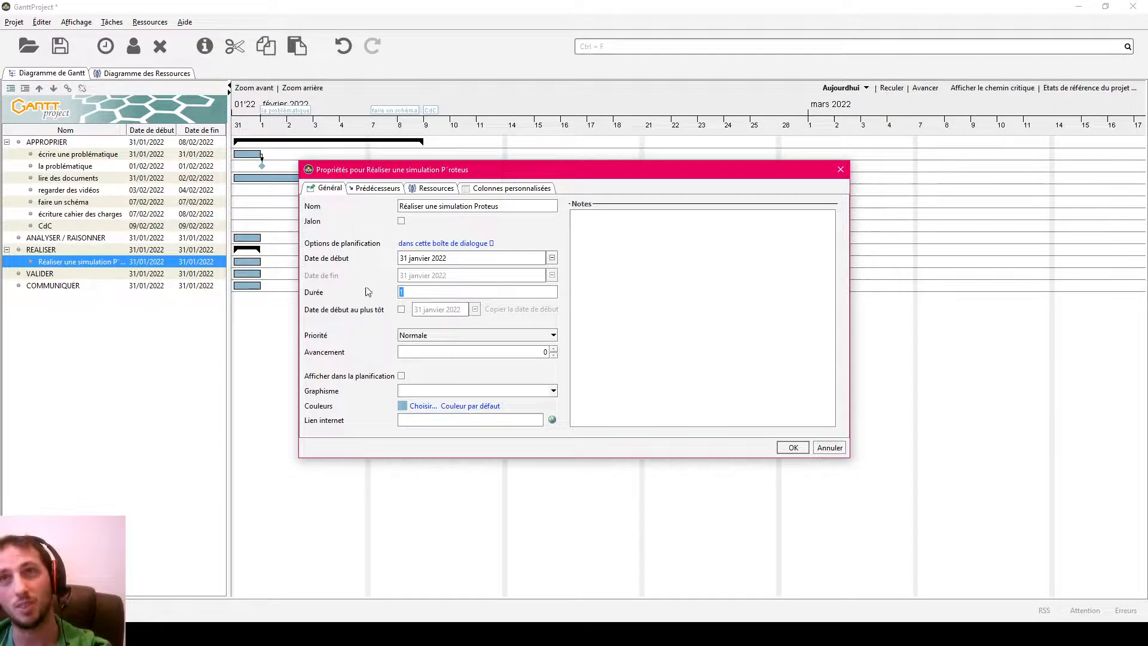
pyautogui.click(794, 448)
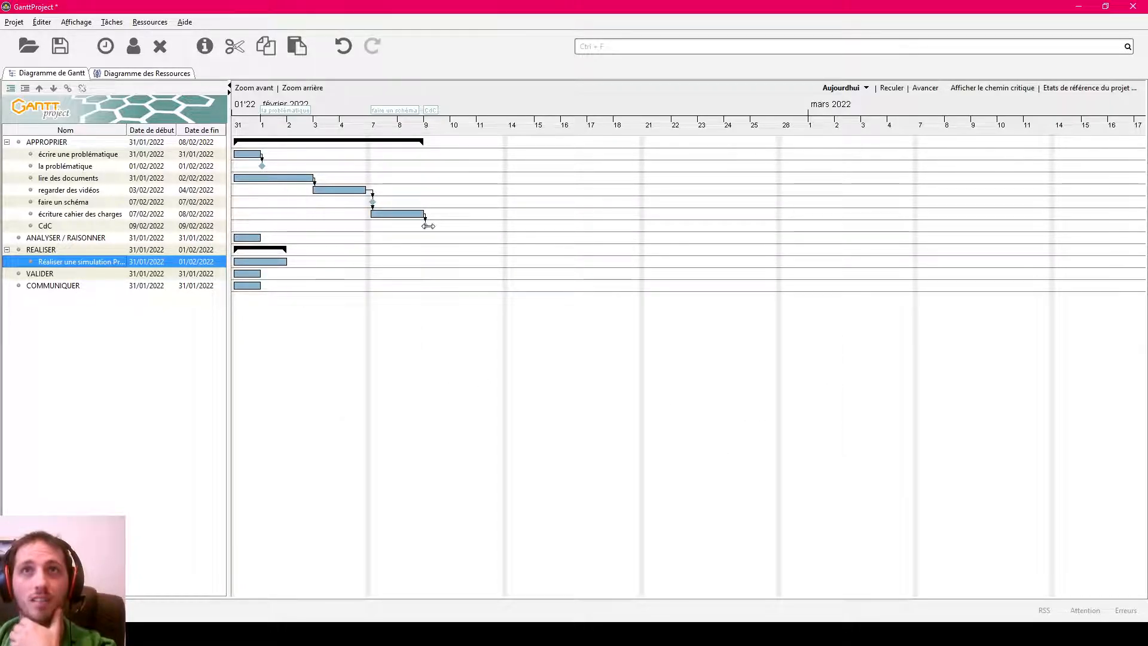
# - Link ANALYSER / RAISONNER to REALISER as its predecessor, and the CdC milestone to ANALYSER / RAISONNER
pyautogui.moveTo(245, 242); pyautogui.dragTo(245, 263)
pyautogui.moveTo(424, 223); pyautogui.dragTo(250, 239)
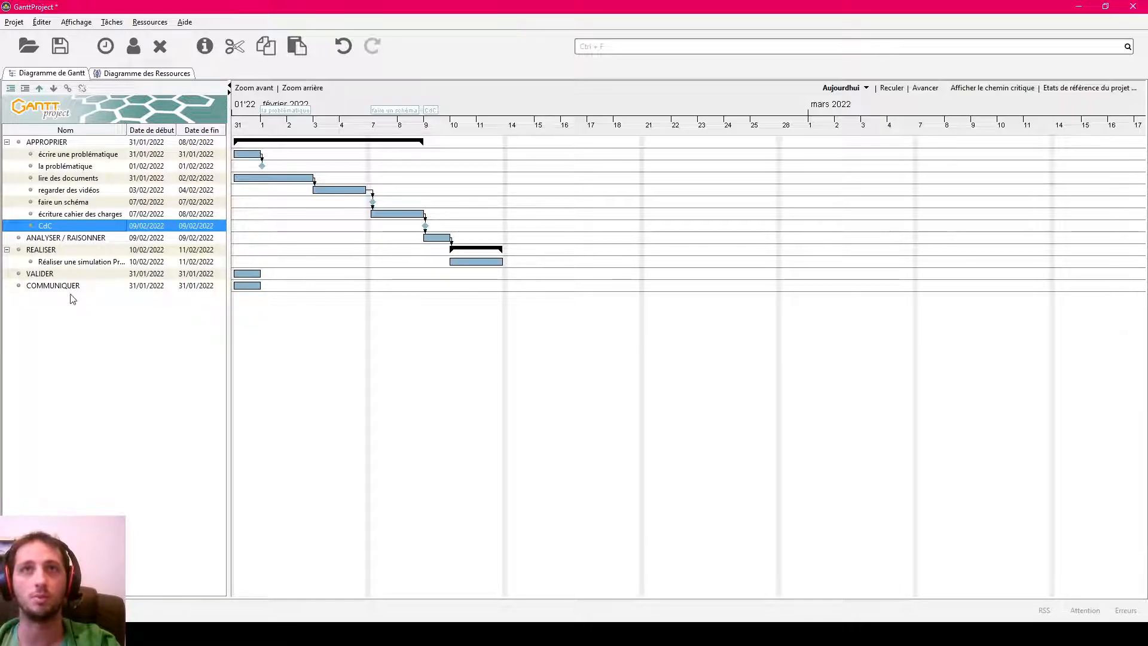
pyautogui.rightClick(64, 317)
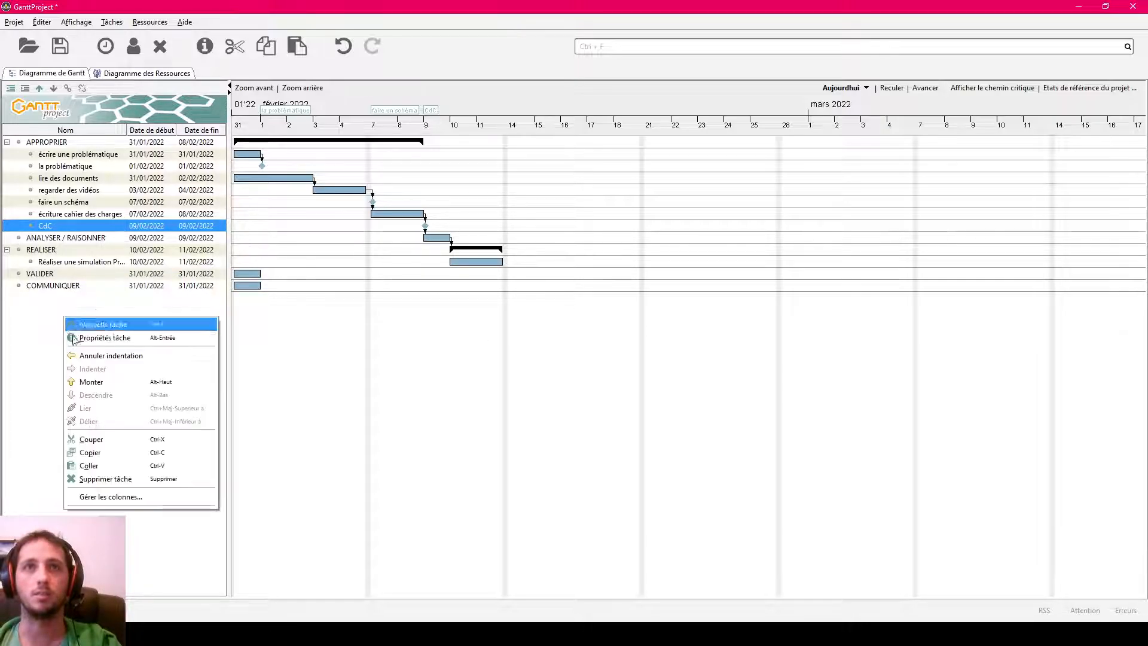
pyautogui.doubleClick(88, 253)
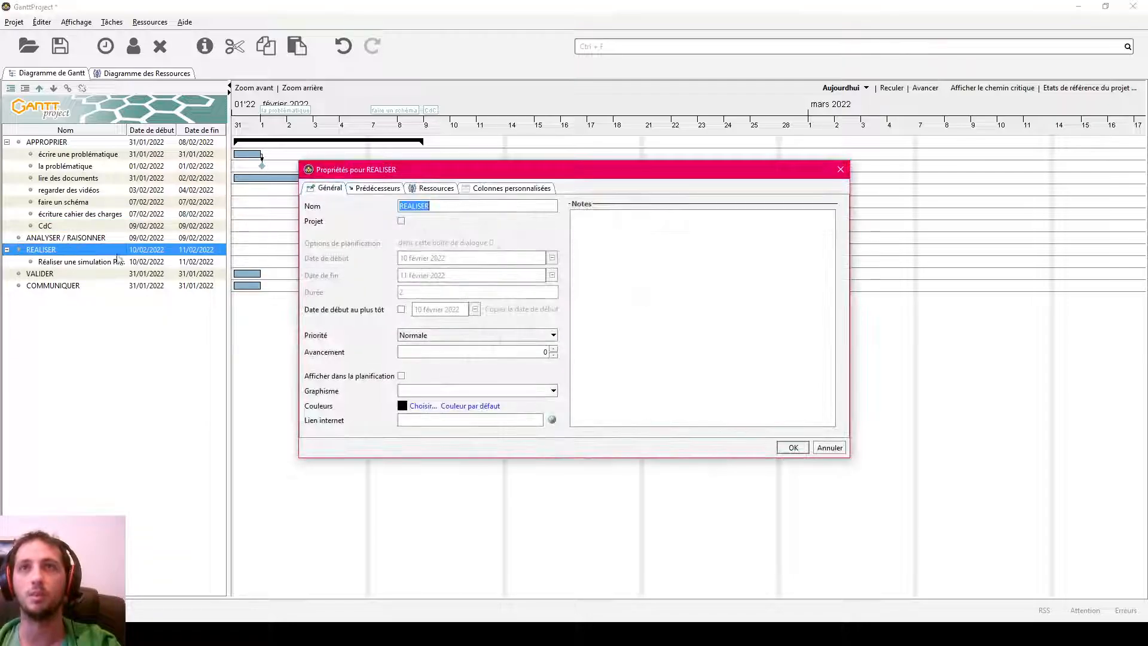
pyautogui.press('Return')
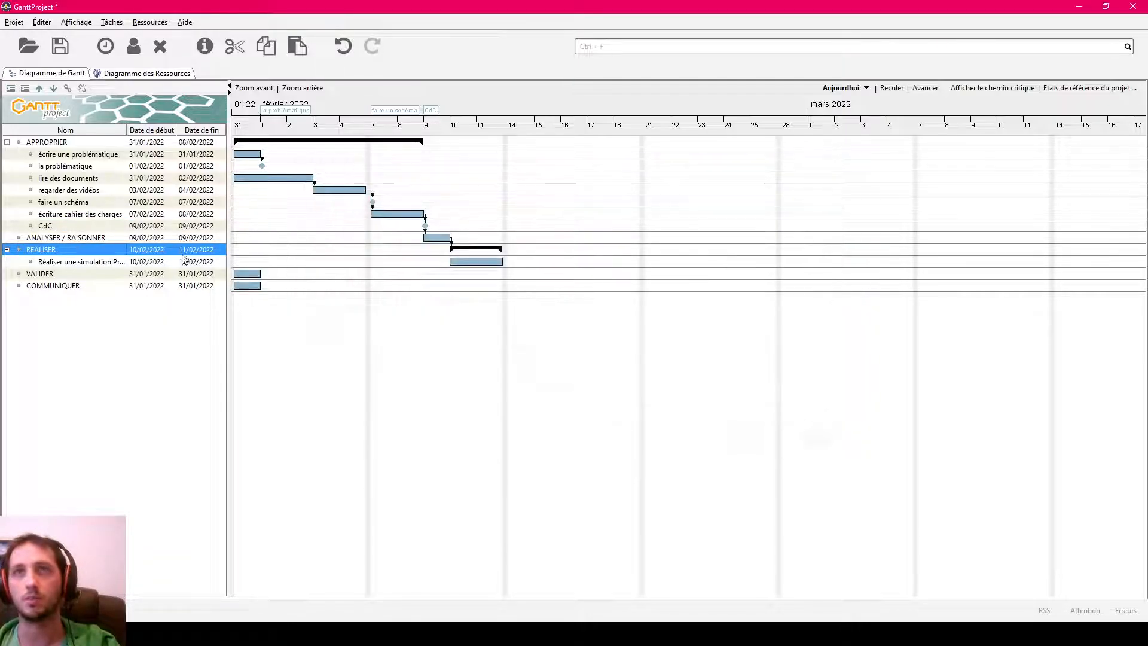
# - Change the bar colour of "Réaliser une simulation Proteus" to magenta in its task properties
pyautogui.doubleClick(50, 263)
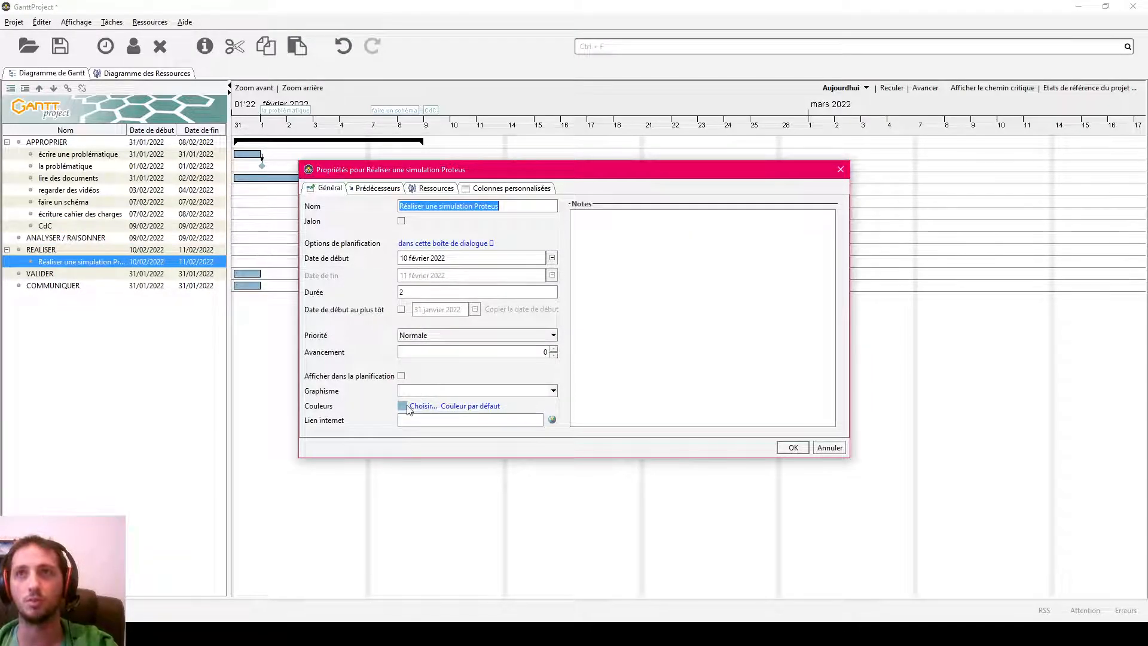
pyautogui.click(423, 404)
pyautogui.click(531, 278)
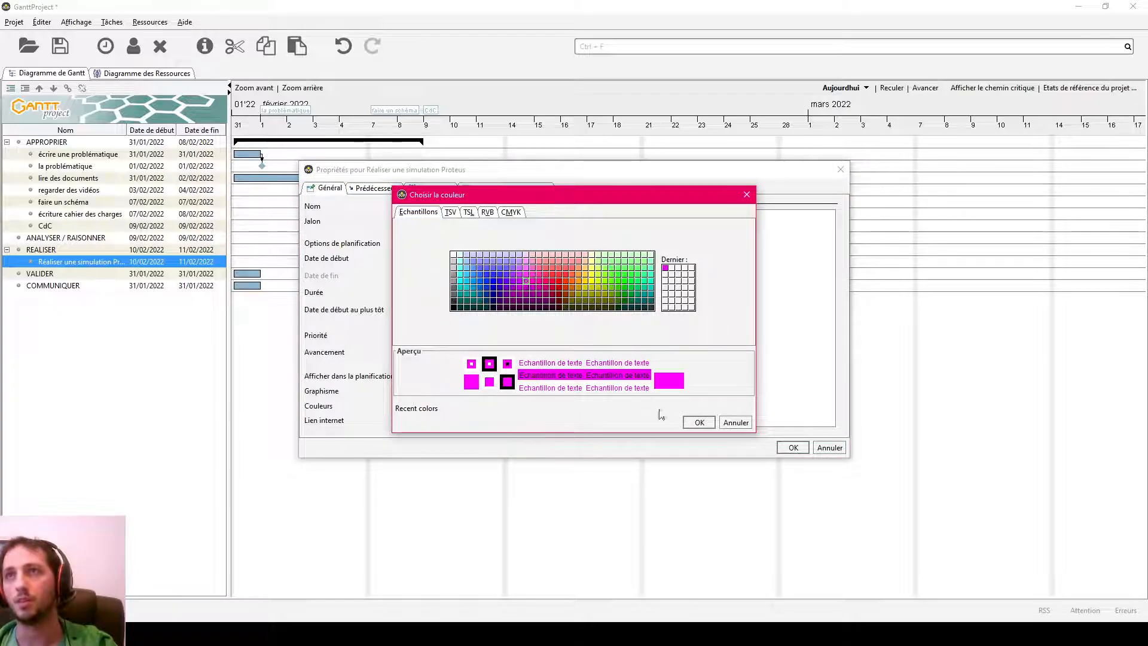
pyautogui.click(699, 422)
pyautogui.click(793, 448)
# - Add a subtask named "Faire des relevés dans simu" under REALISER and link "Réaliser une simulation Proteus" to it as its predecessor
pyautogui.rightClick(77, 306)
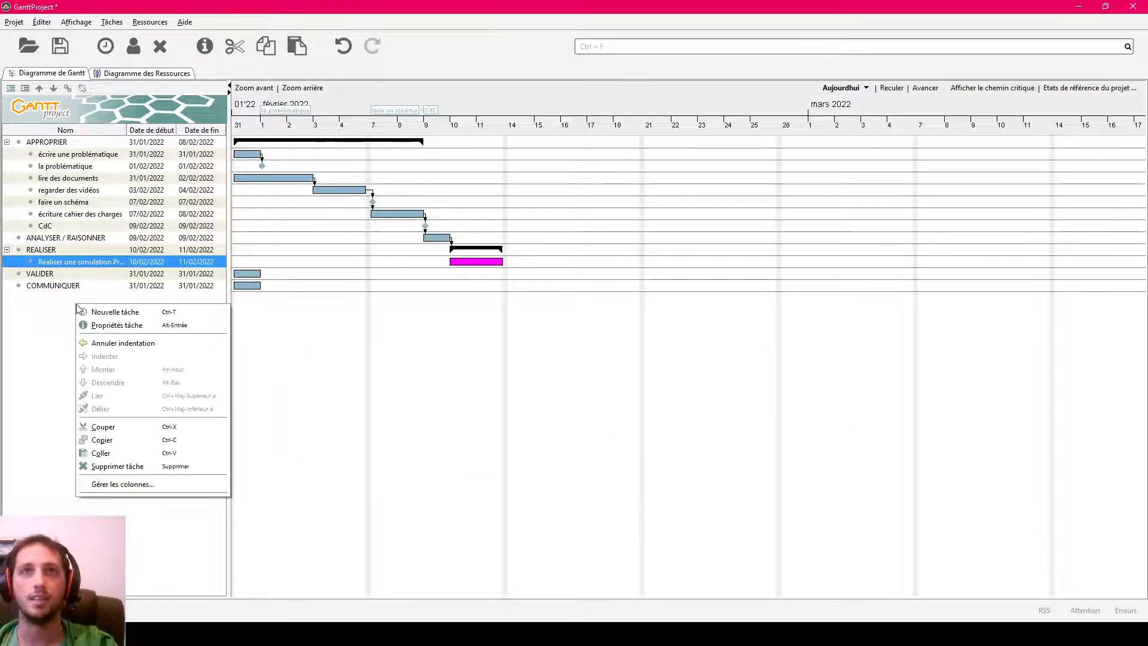
pyautogui.click(144, 316)
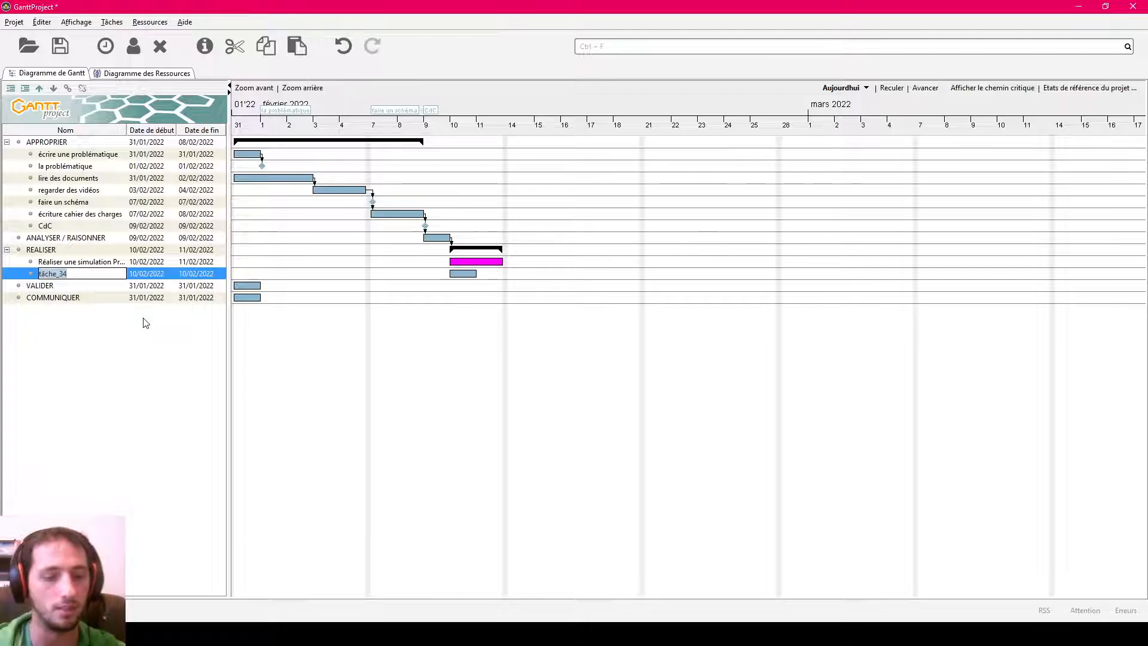
pyautogui.write('Faire des re')
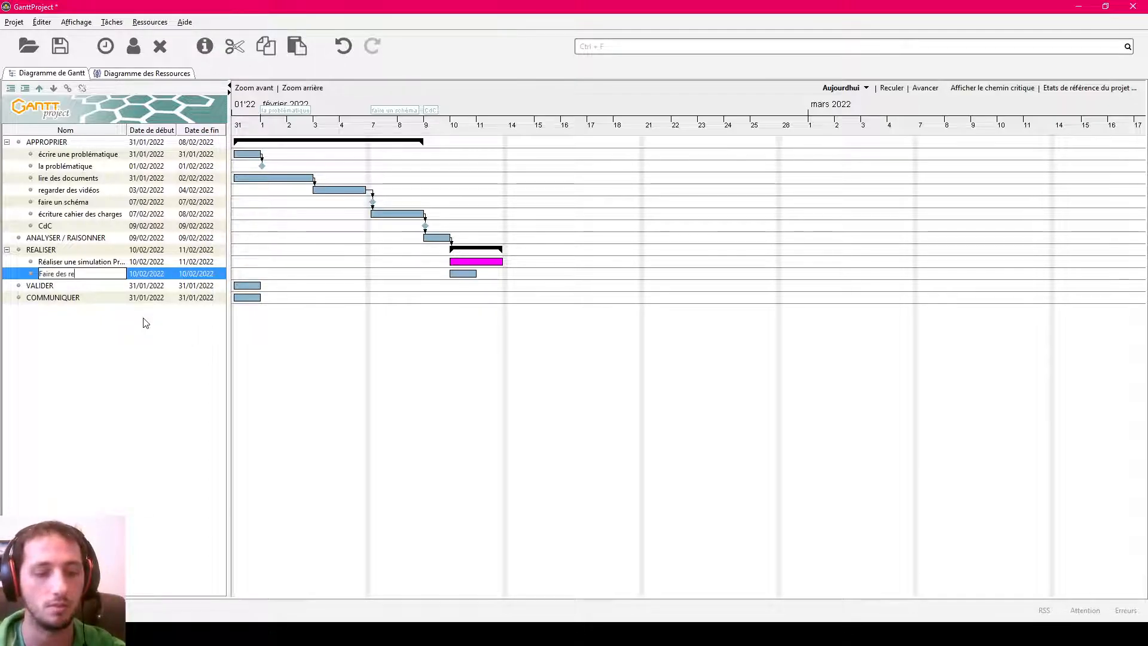
pyautogui.write('levés d')
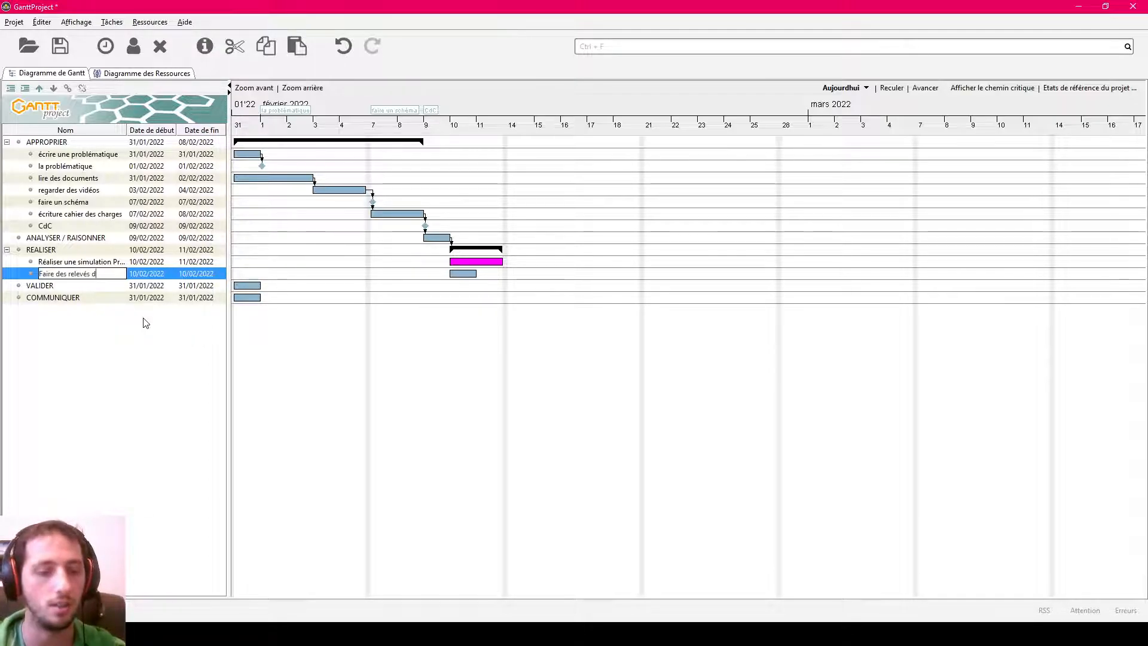
pyautogui.write('ans simu')
pyautogui.press('Return')
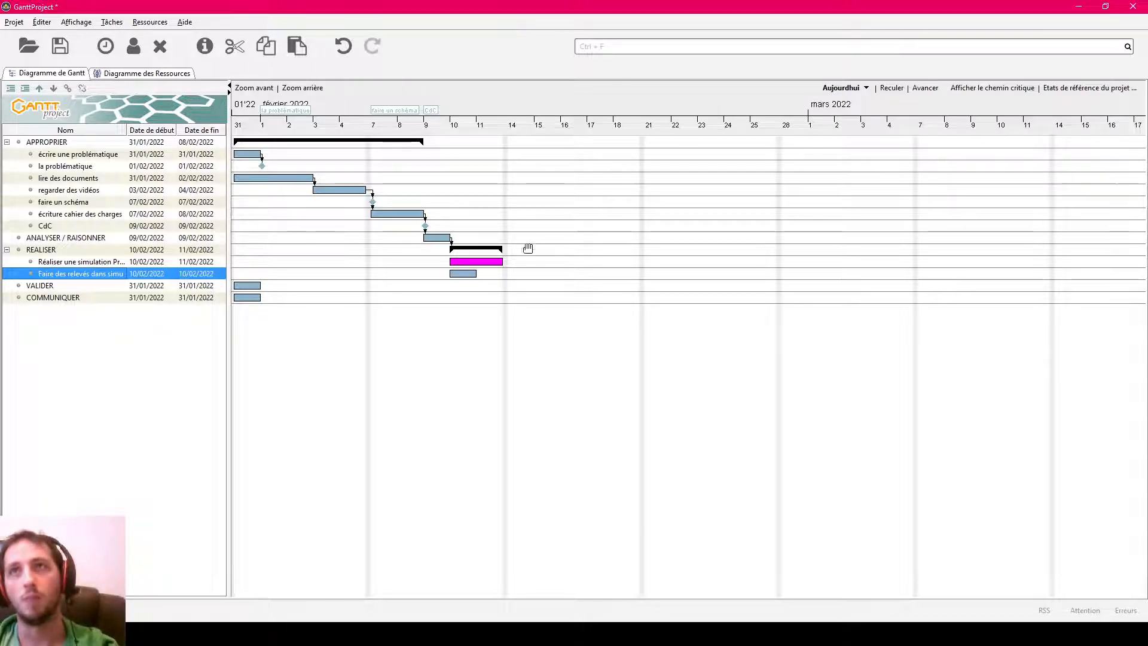
pyautogui.moveTo(479, 261); pyautogui.dragTo(466, 274)
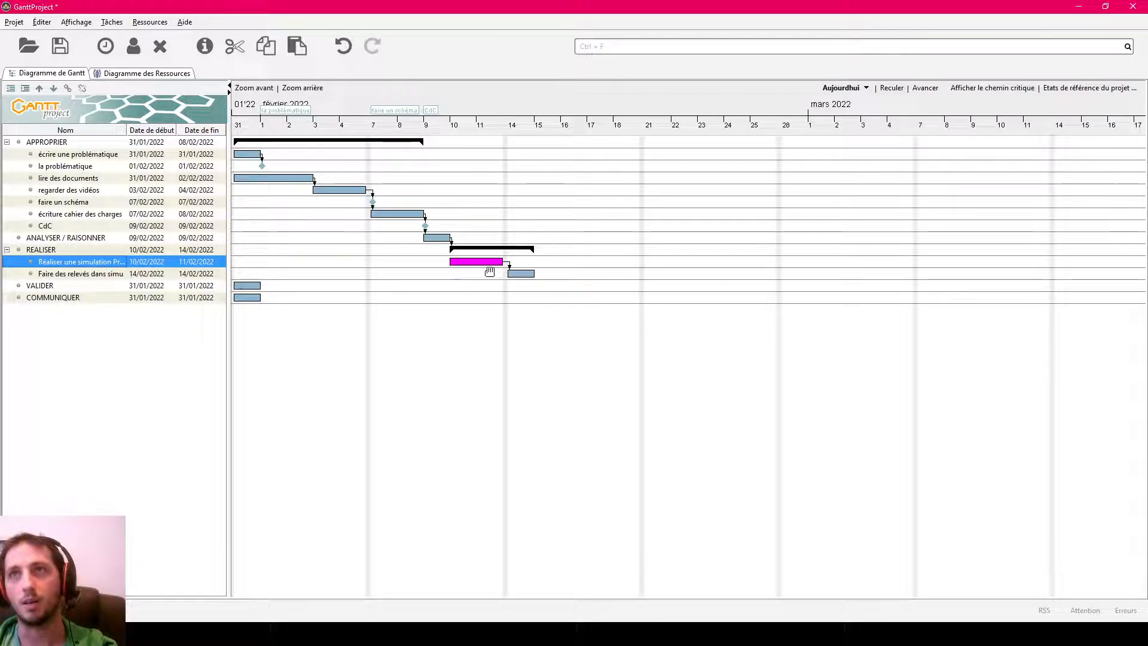
# - Apply the recently used magenta colour to the "Faire des relevés dans simu" subtask
pyautogui.doubleClick(76, 276)
pyautogui.click(415, 405)
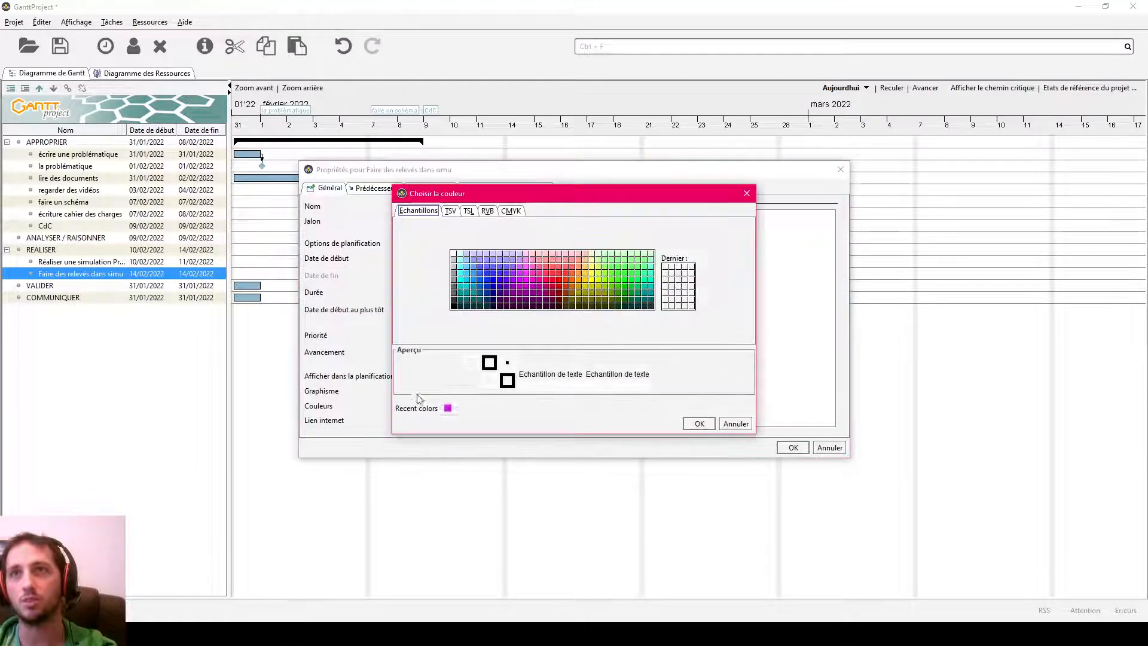
pyautogui.click(447, 408)
pyautogui.click(699, 424)
pyautogui.press('Return')
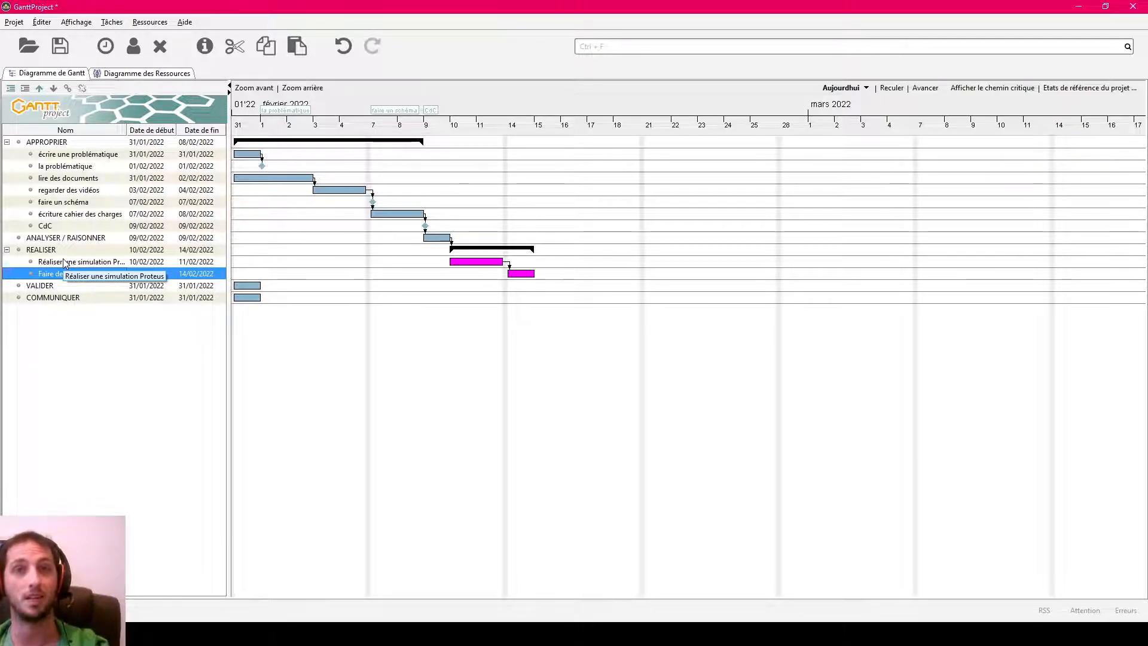
# - Add a subtask named "Réaliser circuit" below "Faire des relevés dans simu" within REALISER
pyautogui.rightClick(63, 327)
pyautogui.click(110, 333)
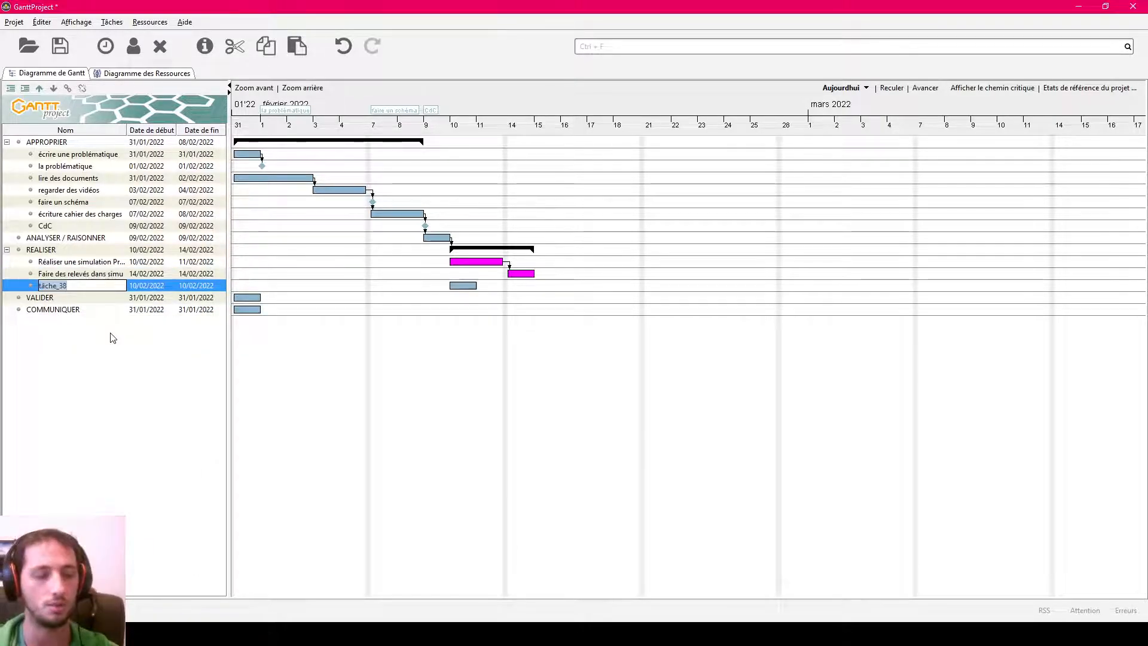
pyautogui.write('Réaliser circuit')
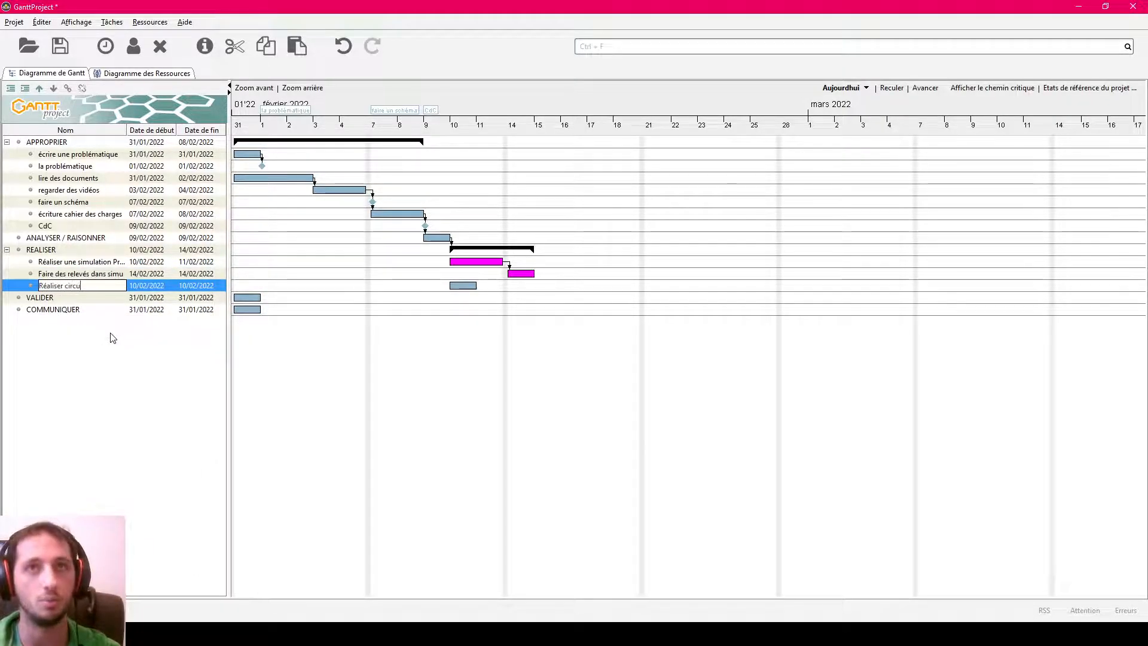
pyautogui.press('Return')
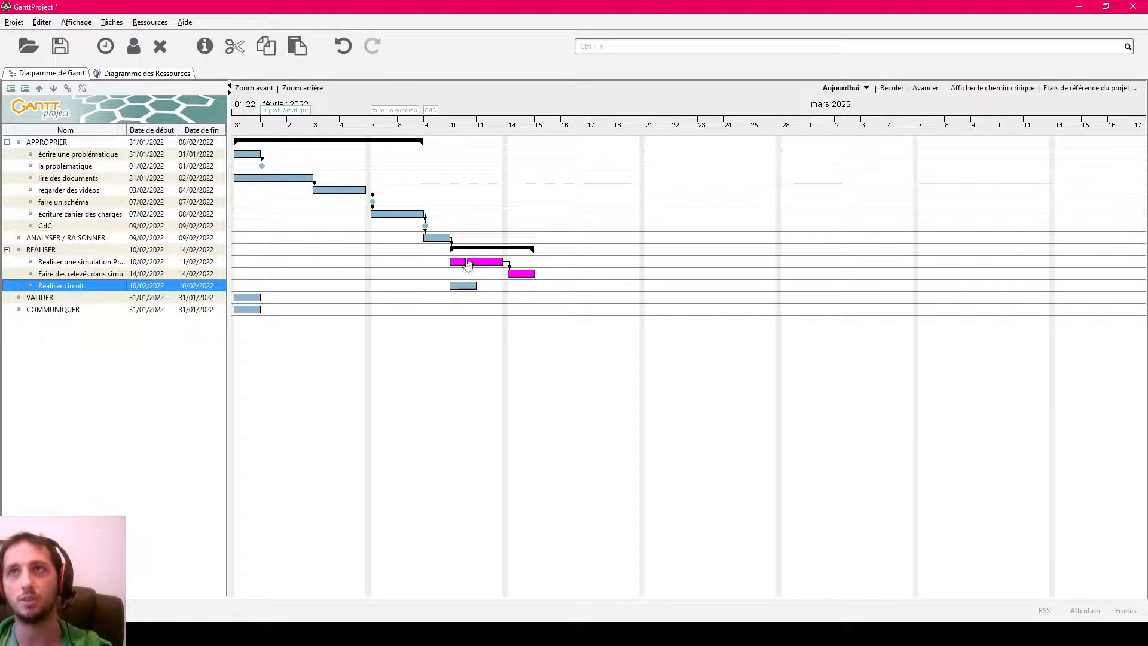
# - Change the bar colour of the "Réaliser circuit" subtask to red in its task properties
pyautogui.doubleClick(110, 286)
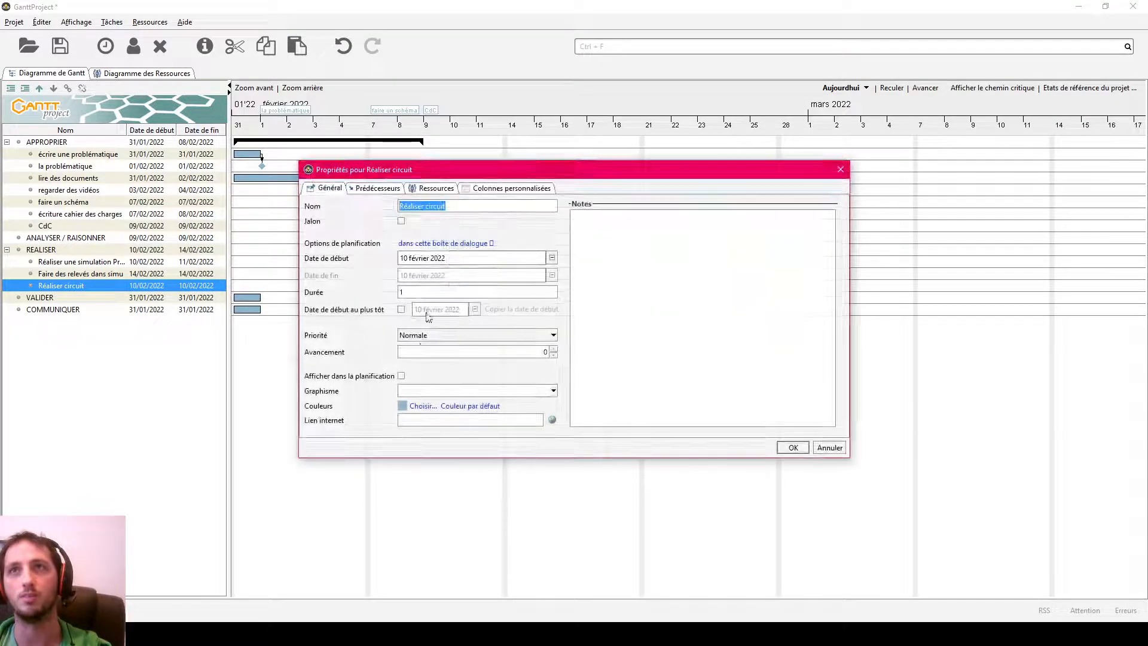
pyautogui.click(449, 406)
pyautogui.click(448, 408)
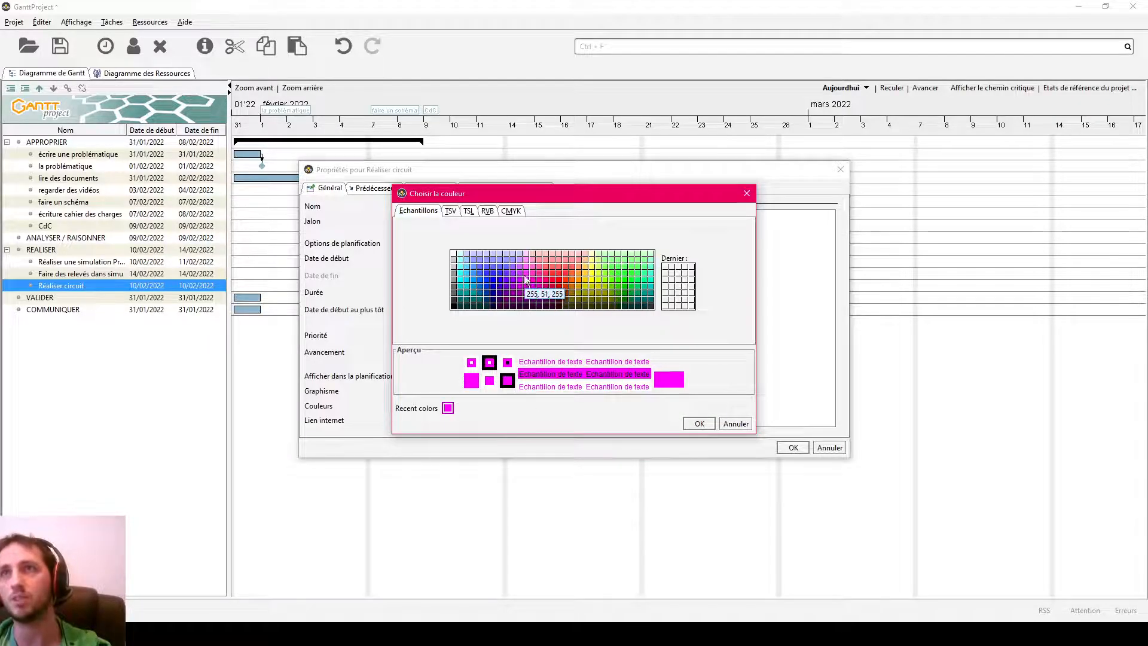
pyautogui.click(551, 286)
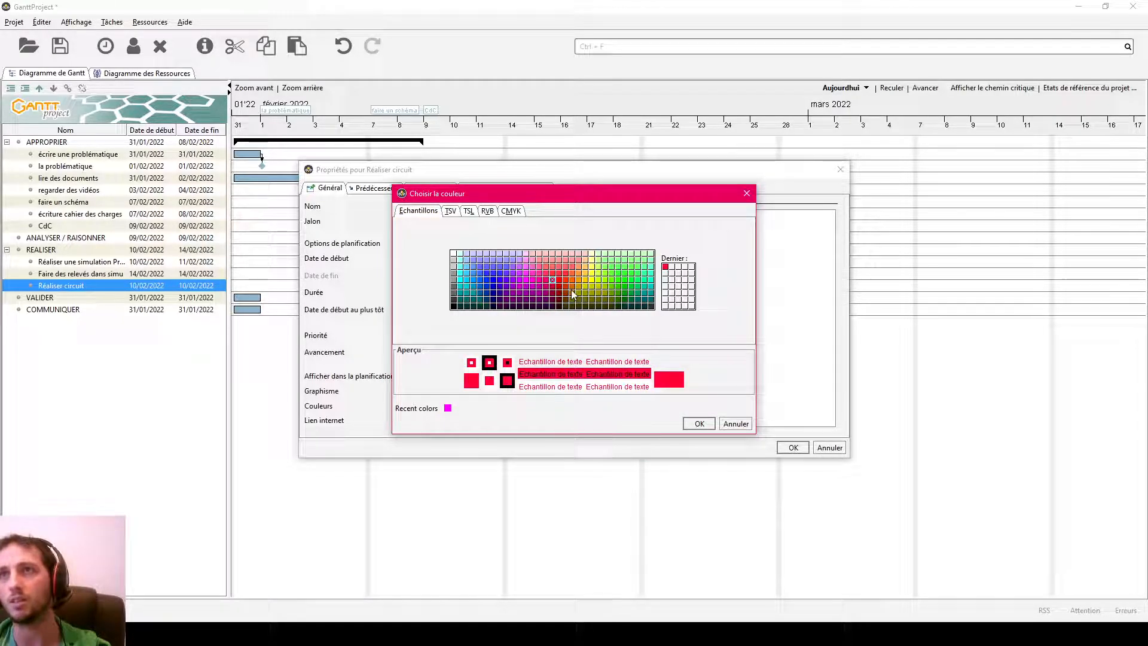
pyautogui.click(699, 423)
pyautogui.click(792, 448)
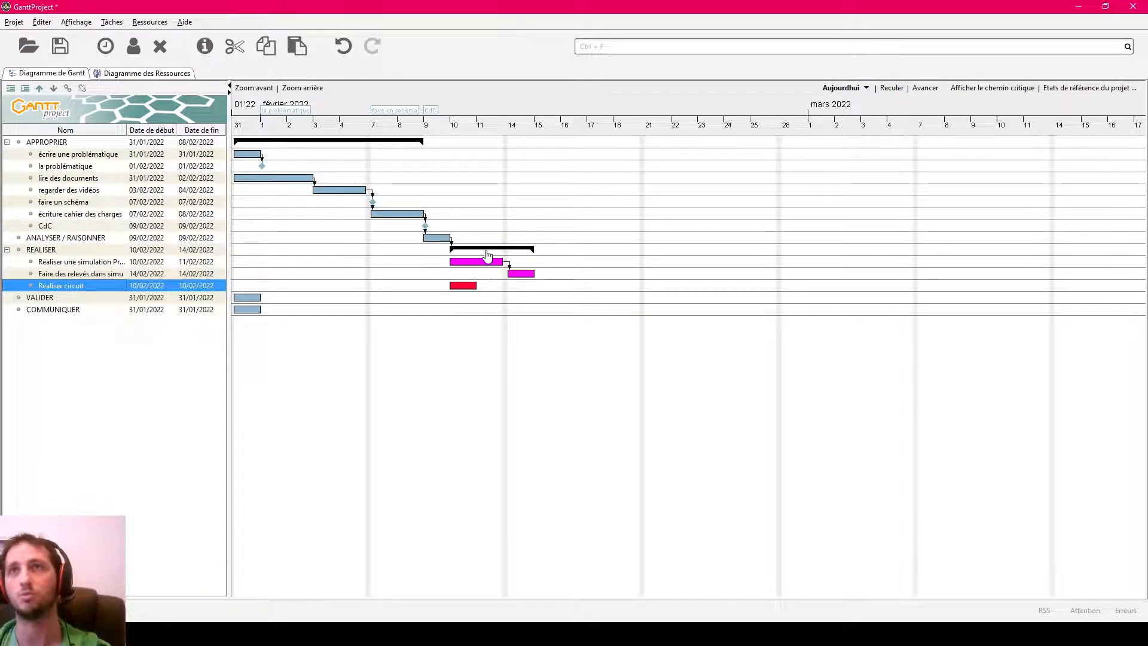
pyautogui.click(60, 299)
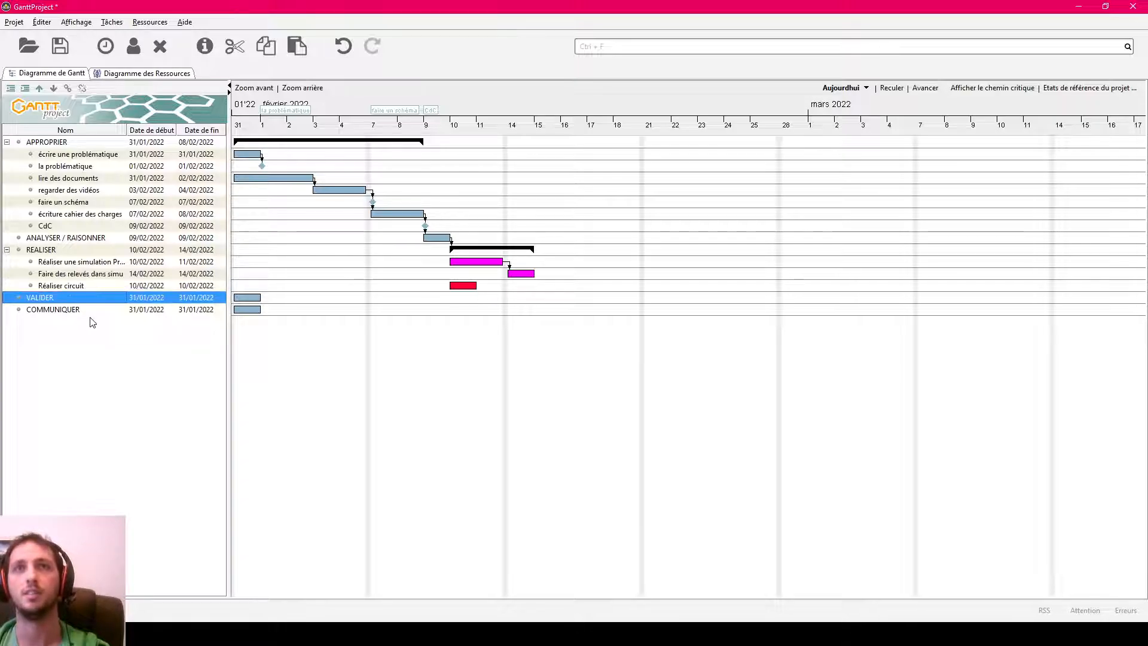
pyautogui.click(86, 310)
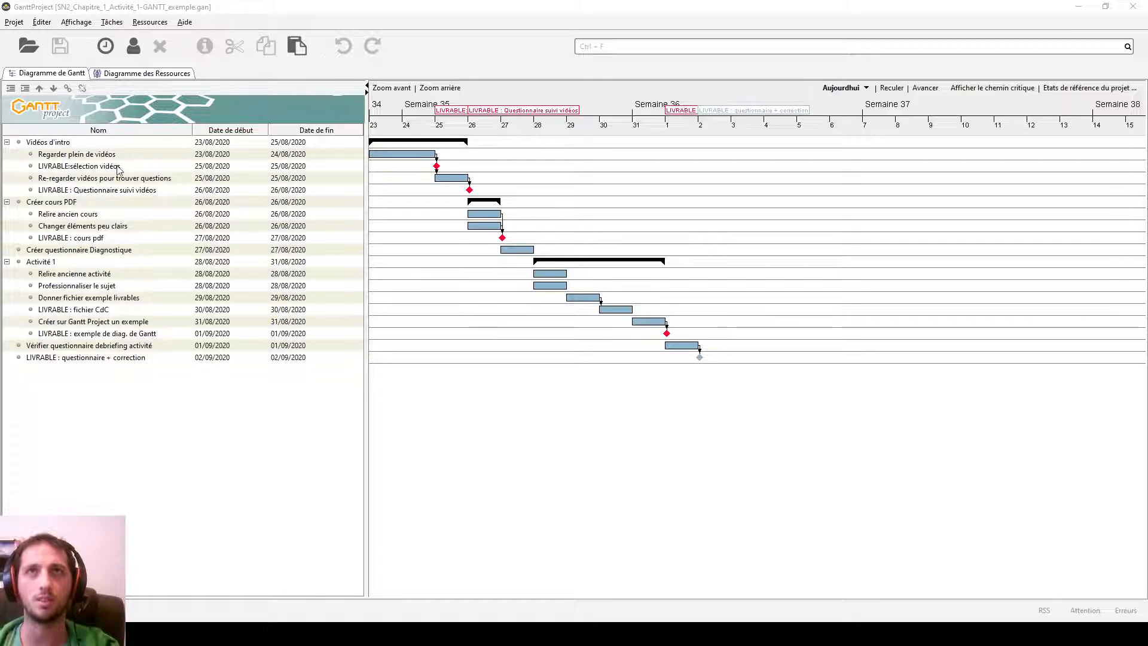
# - Review the example project's tasks and deliverable milestones one by one, from "Vidéos d'intro" down to "Créer questionnaire Diagnostique", against their bars in the chart
pyautogui.click(49, 143)
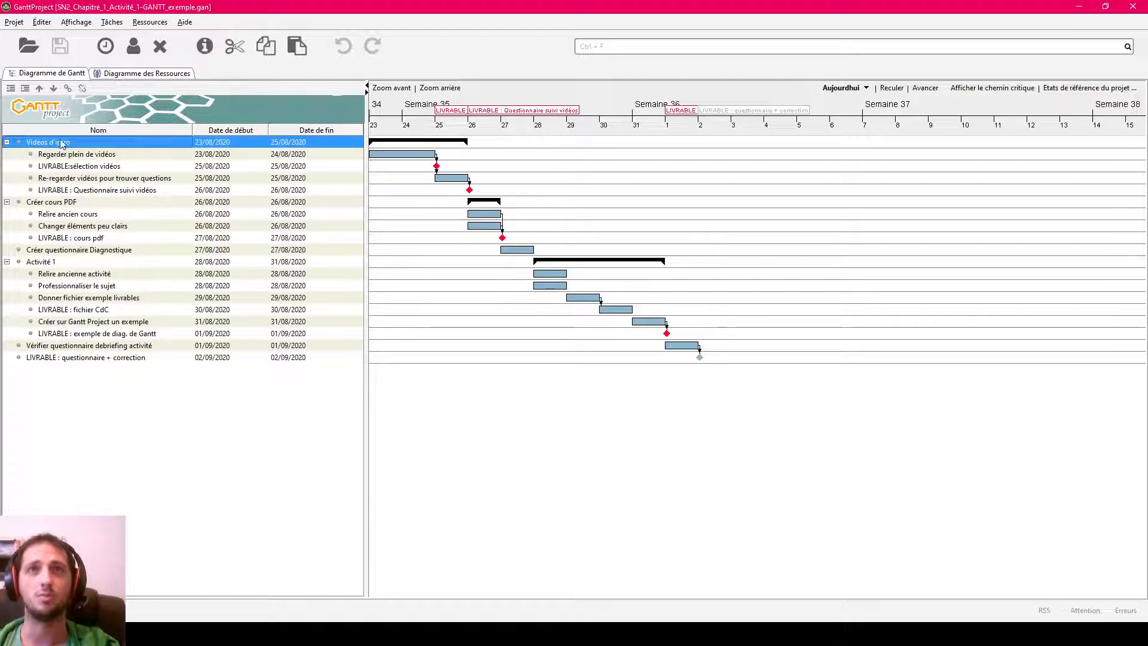
pyautogui.click(97, 154)
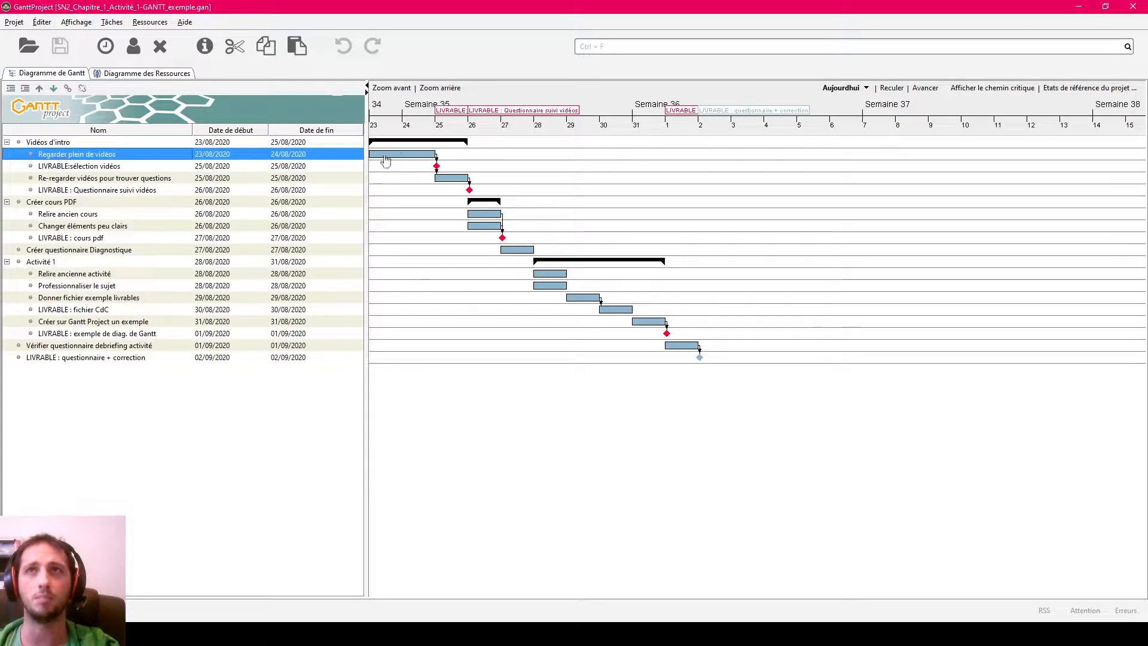
pyautogui.click(132, 166)
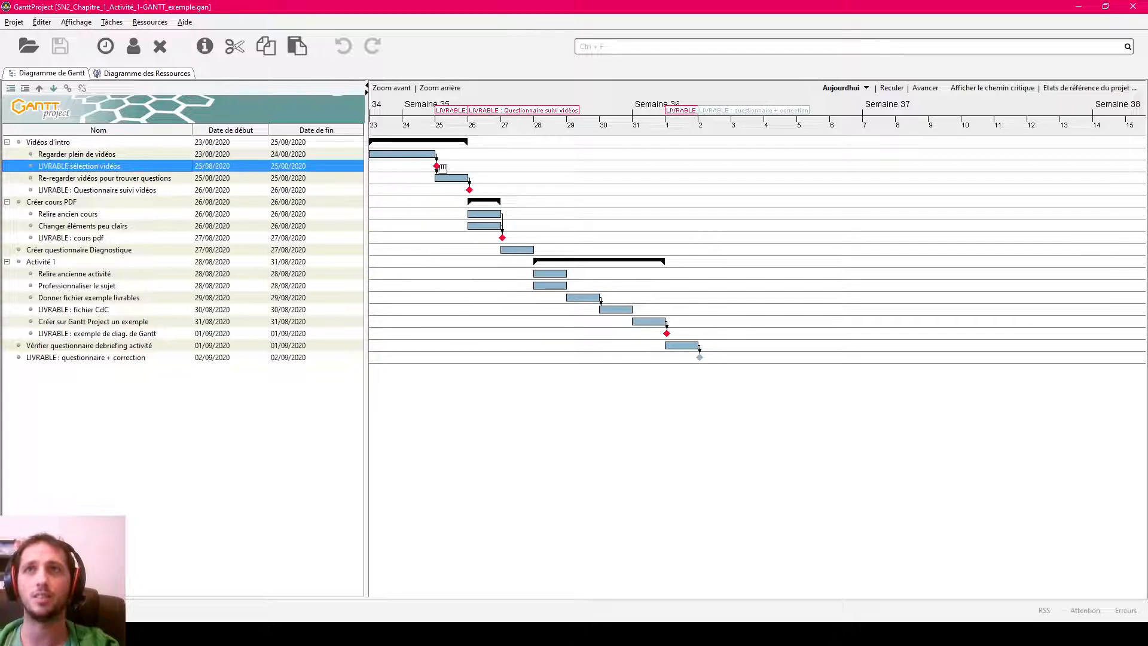
pyautogui.click(116, 177)
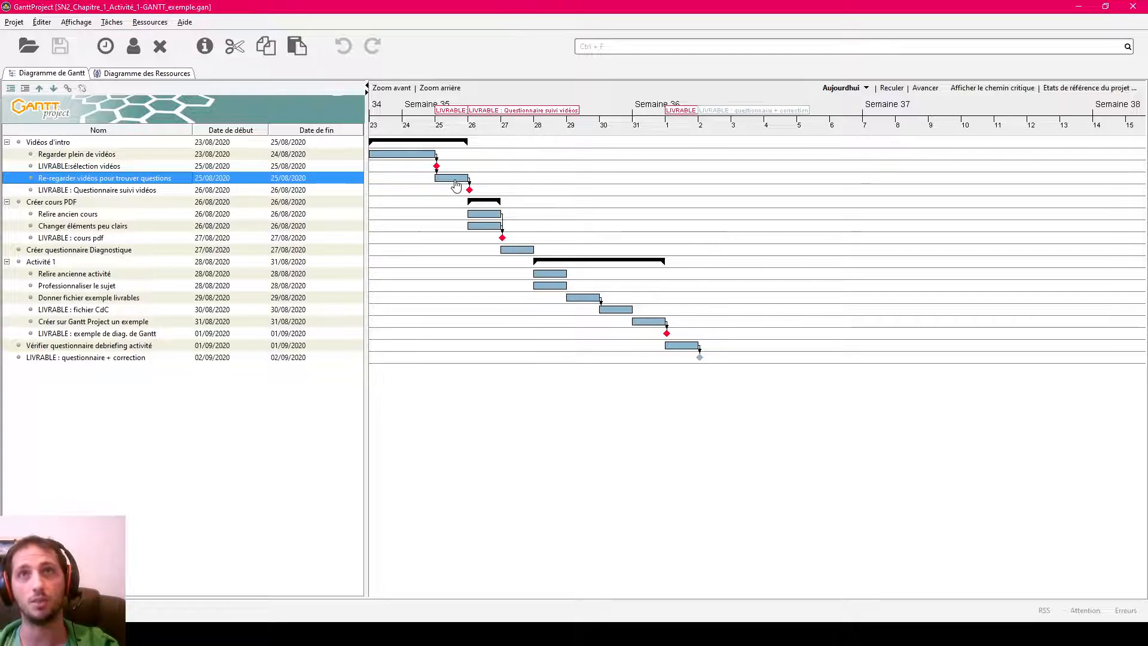
pyautogui.click(177, 191)
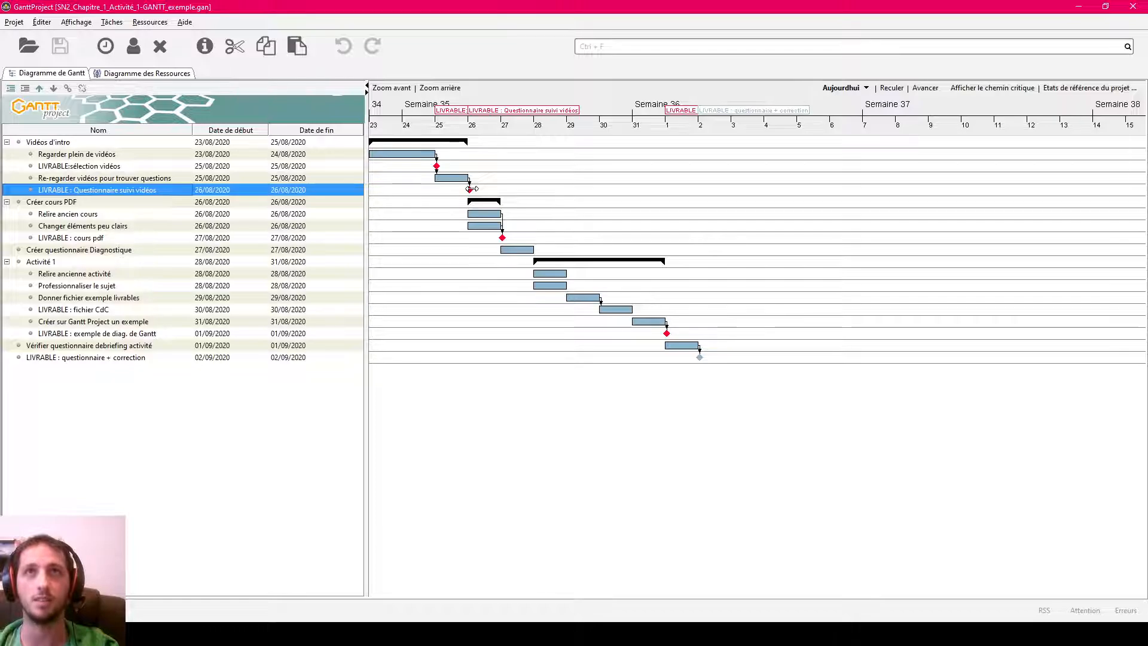
pyautogui.click(113, 204)
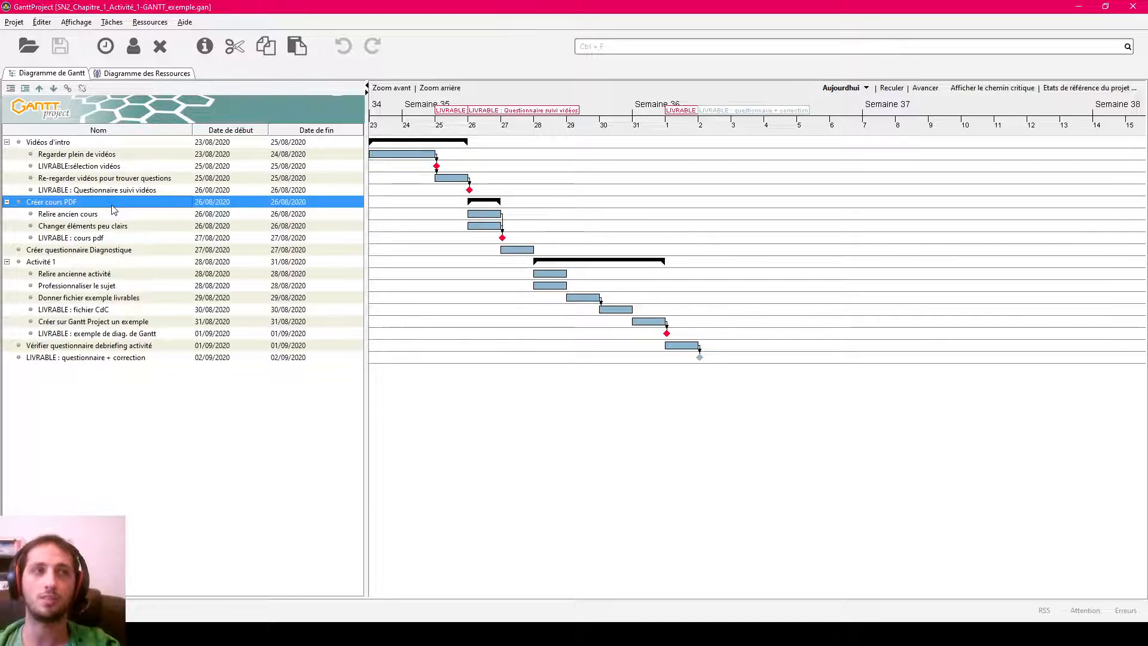
pyautogui.click(115, 218)
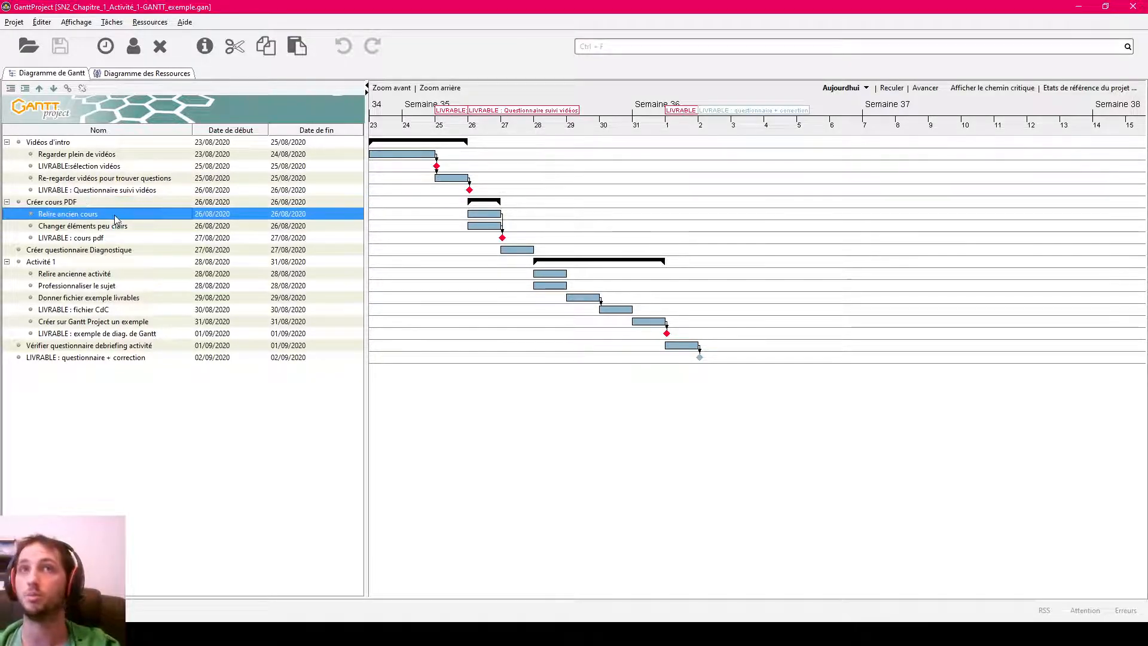
pyautogui.click(139, 233)
pyautogui.click(138, 228)
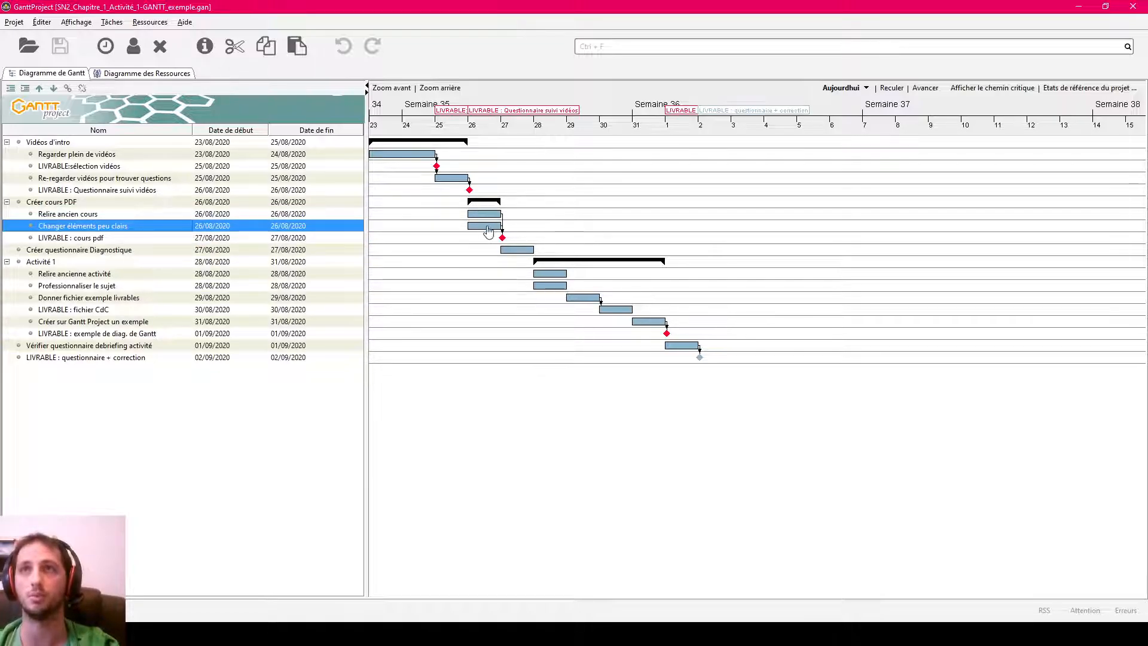
pyautogui.click(133, 236)
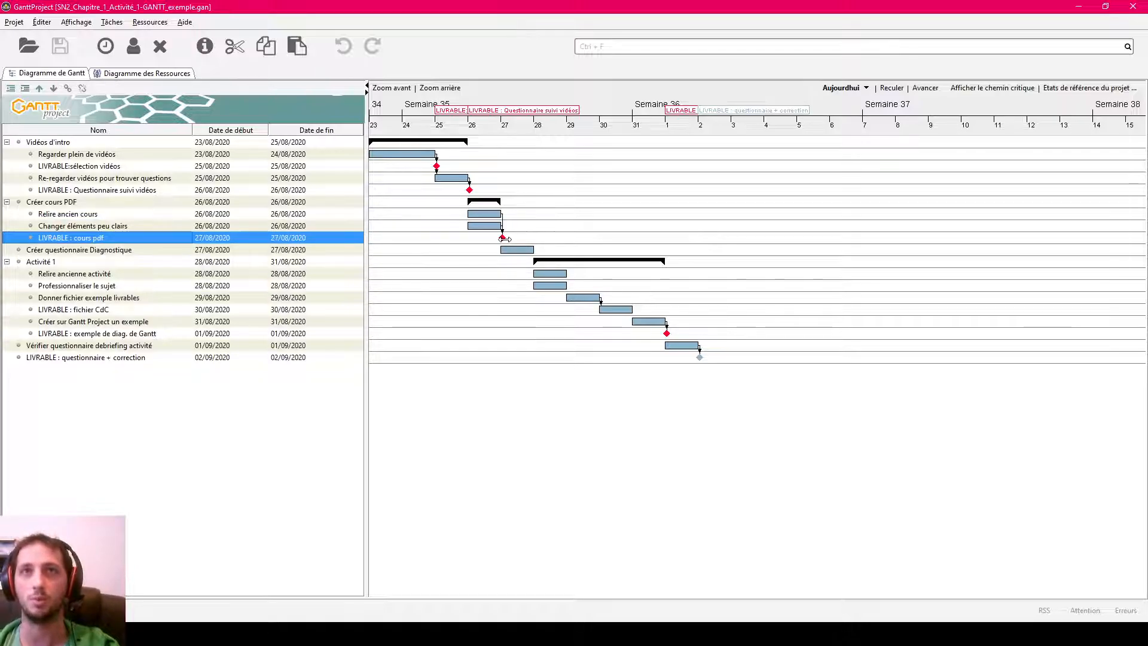
pyautogui.click(113, 250)
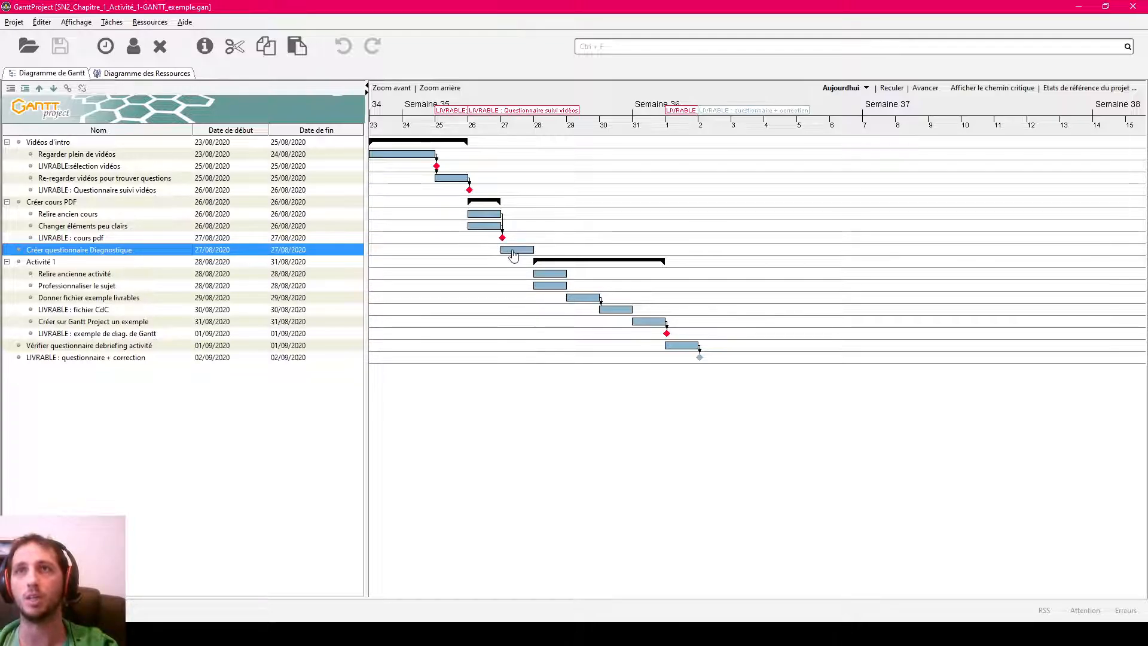
# - Move the start date of the "Créer questionnaire Diagnostique" task to 26 août 2020
pyautogui.moveTo(515, 251); pyautogui.dragTo(480, 250)
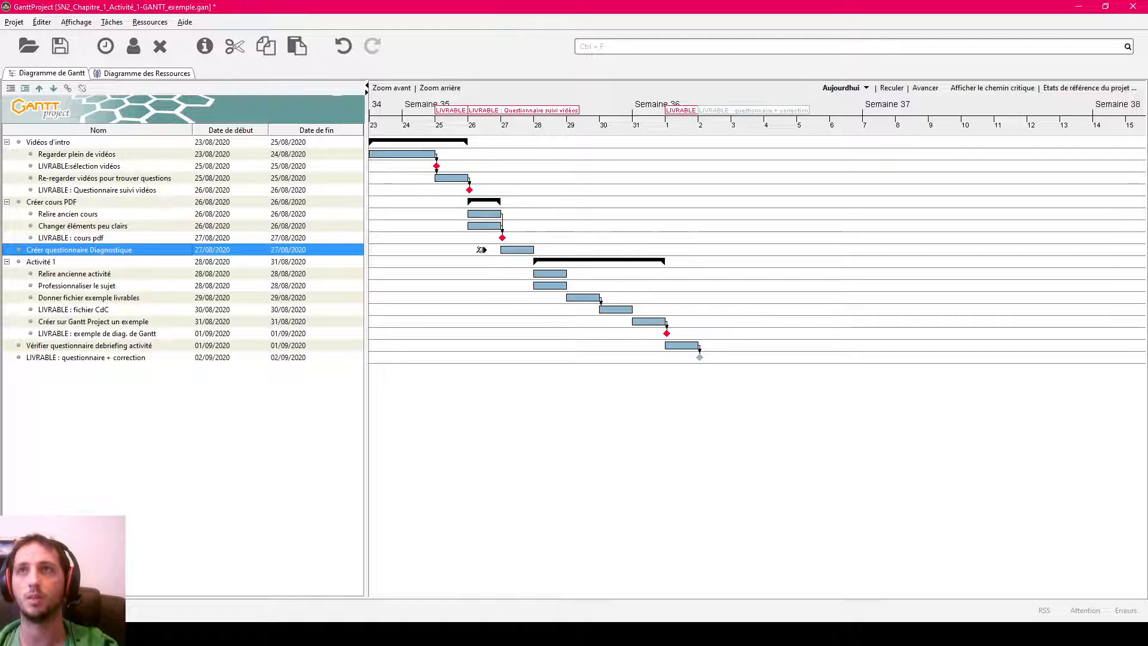
pyautogui.doubleClick(165, 250)
pyautogui.click(552, 258)
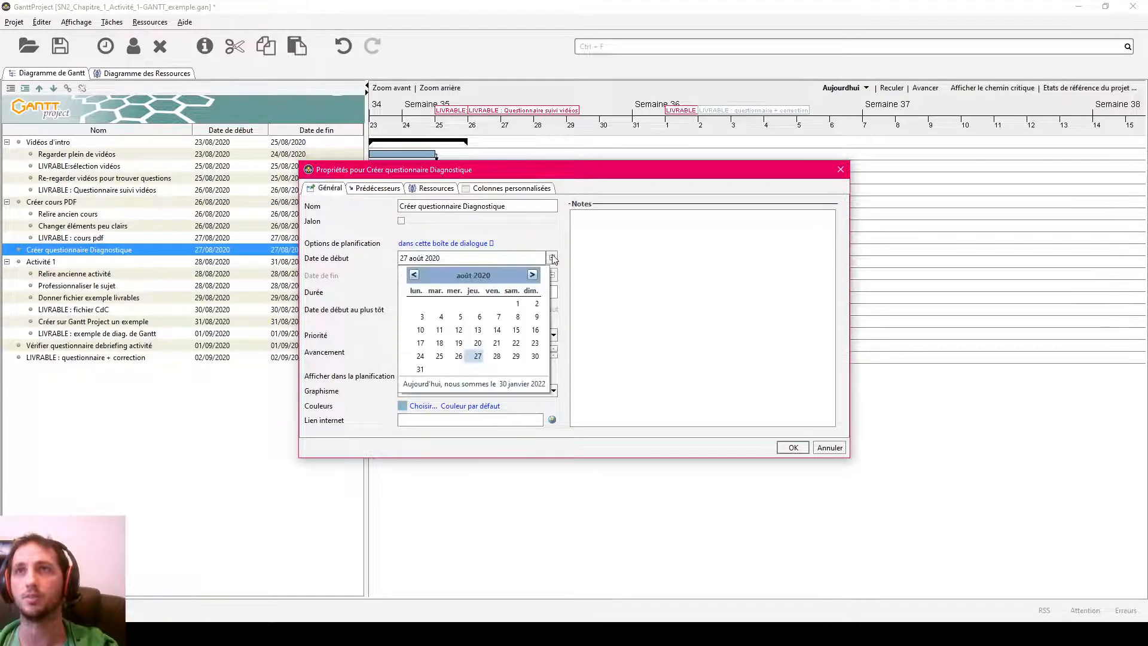
pyautogui.click(459, 357)
pyautogui.click(793, 447)
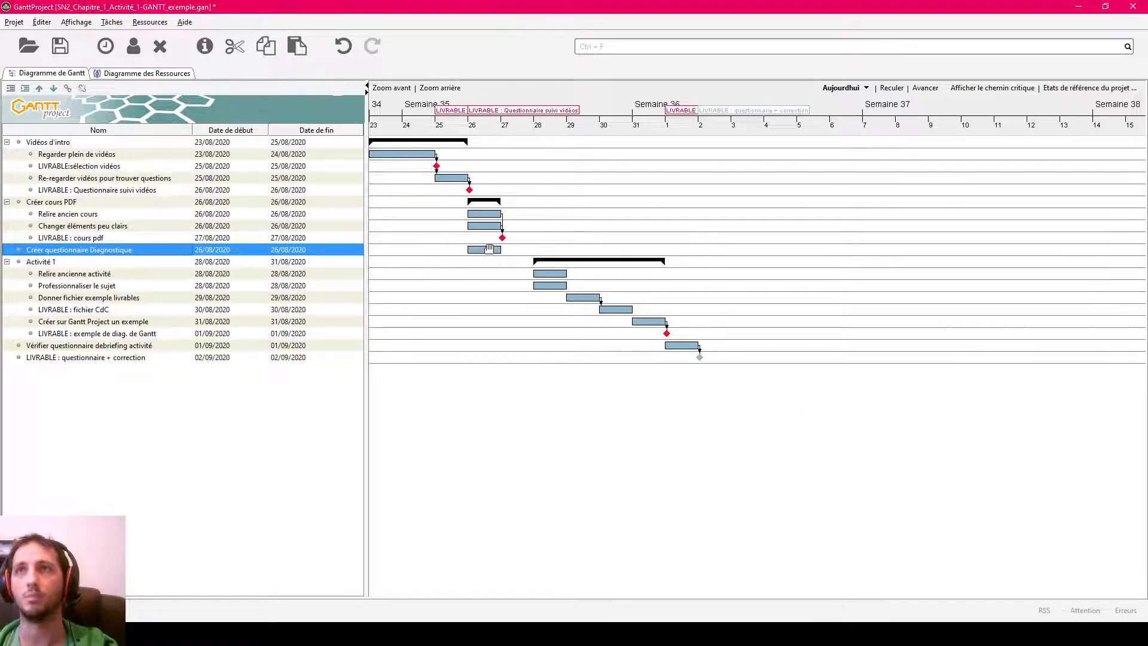
# - Set the duration of the "Créer questionnaire Diagnostique" task to 2 days
pyautogui.doubleClick(487, 250)
pyautogui.moveTo(446, 292); pyautogui.dragTo(345, 290)
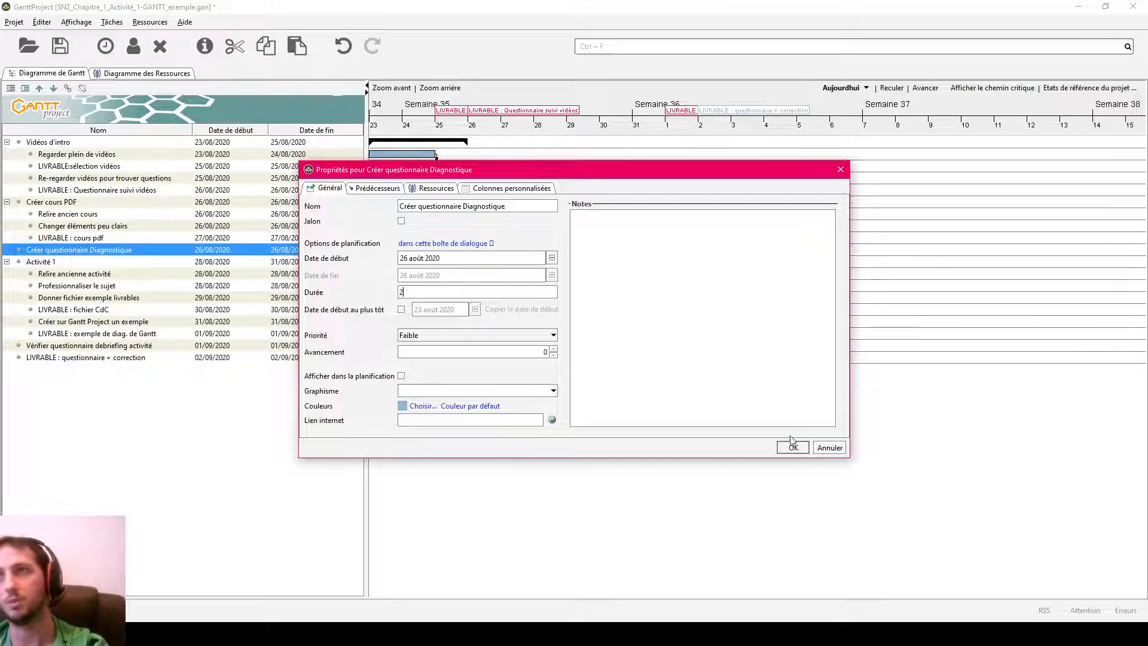
pyautogui.write('2')
pyautogui.click(792, 444)
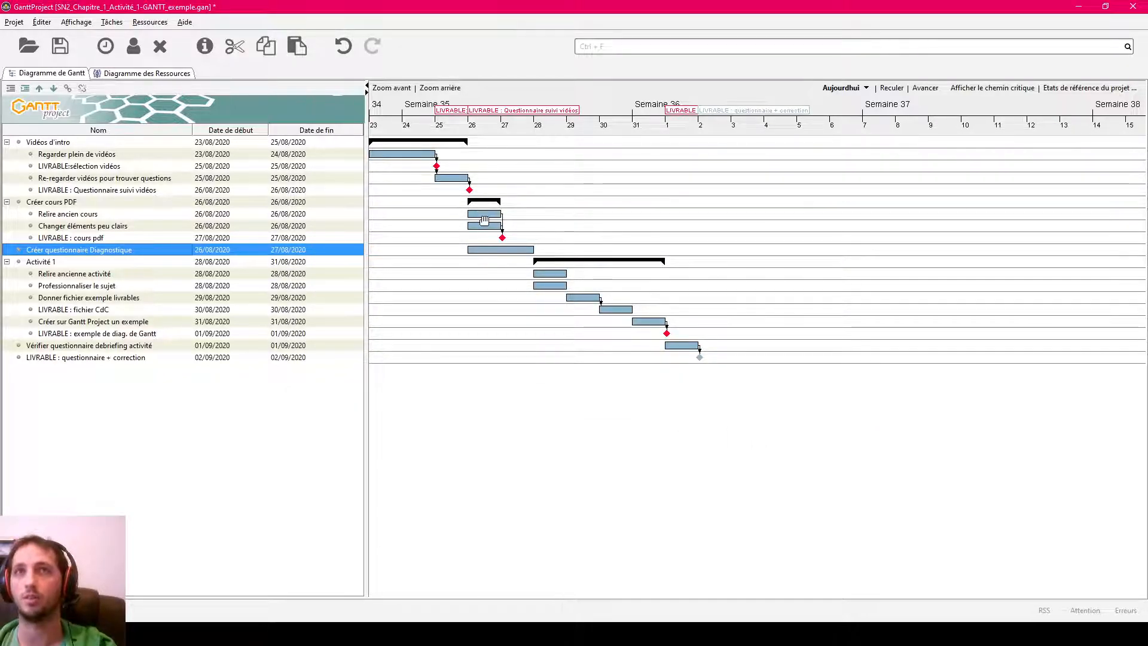